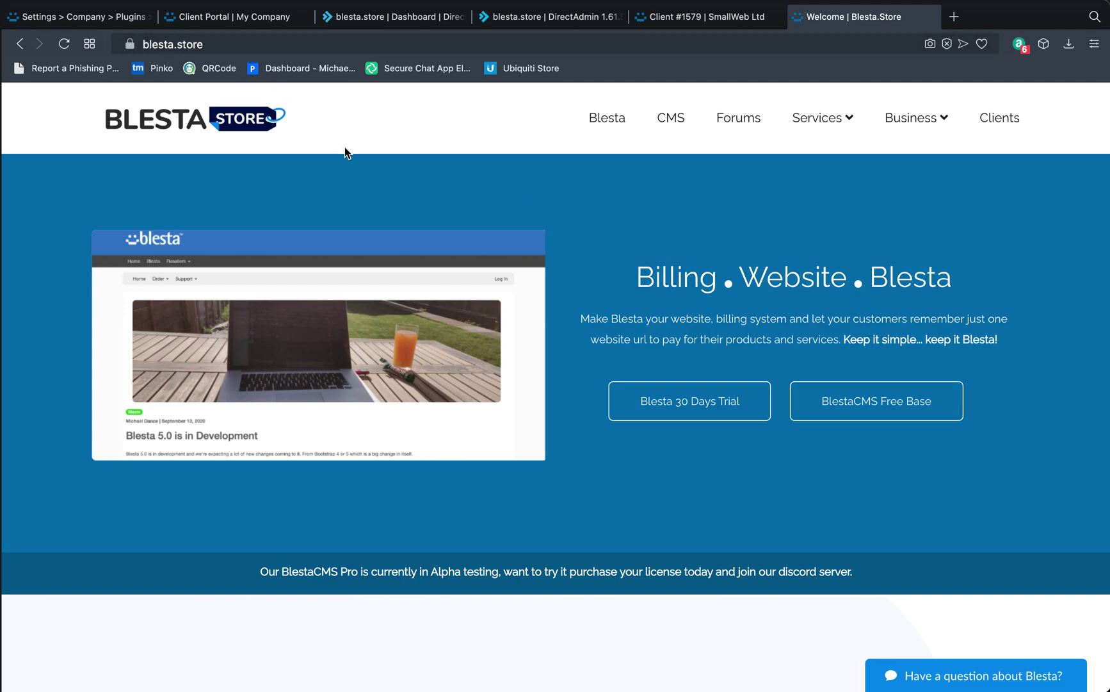
Download the BlestaCMS Free Base zip from blesta.store and show it in Finder
click(888, 400)
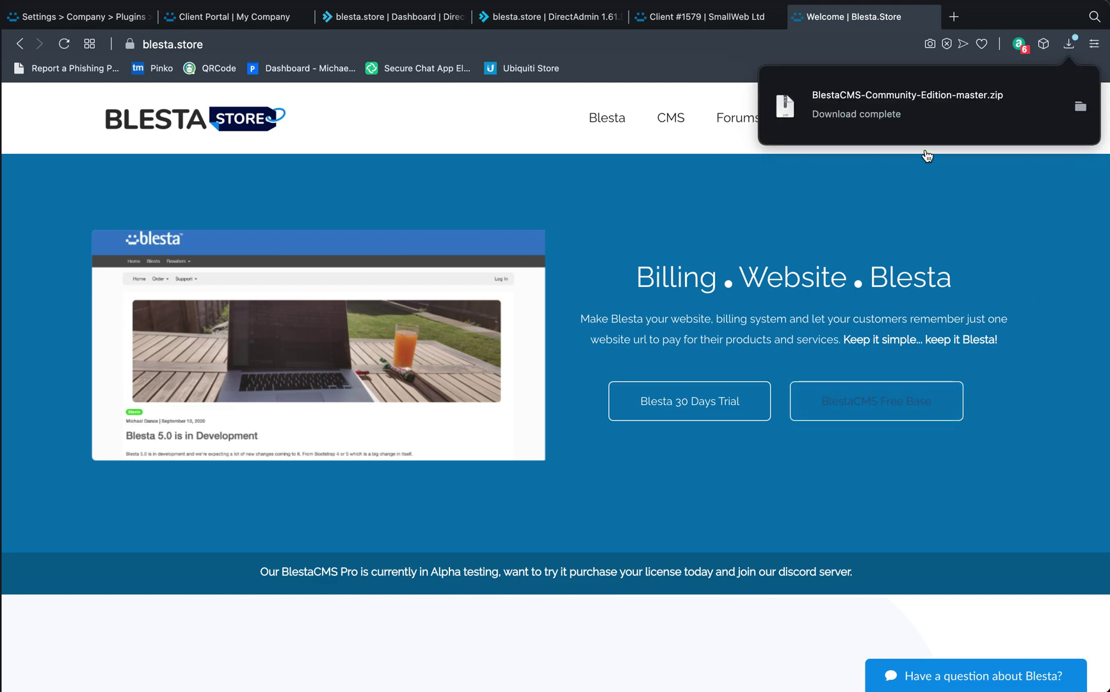
click(1081, 107)
Copy BlestaCMS-Community-Edition-master.zip onto the Desktop and close both Finder windows
drag(422, 439, 92, 255)
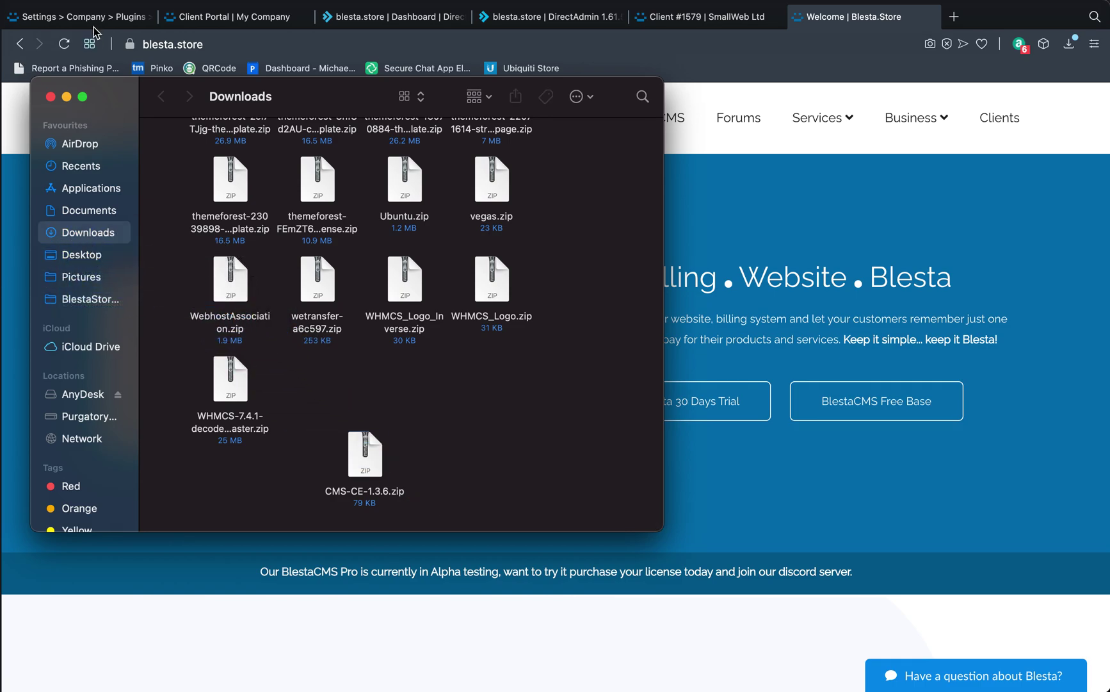
click(52, 97)
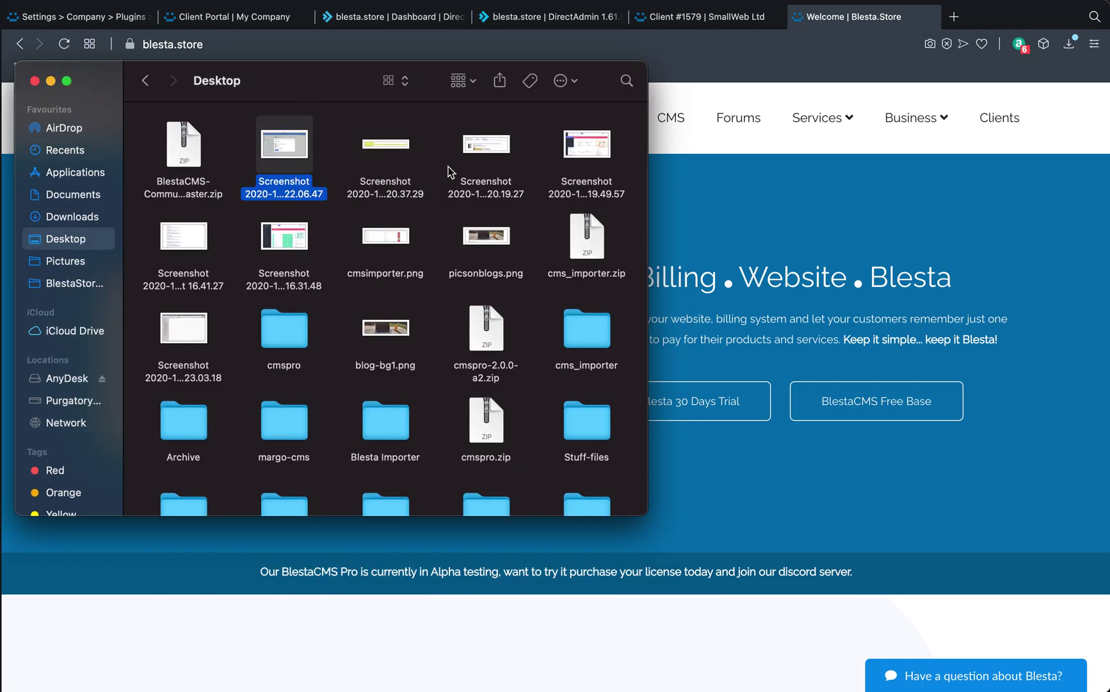
click(36, 81)
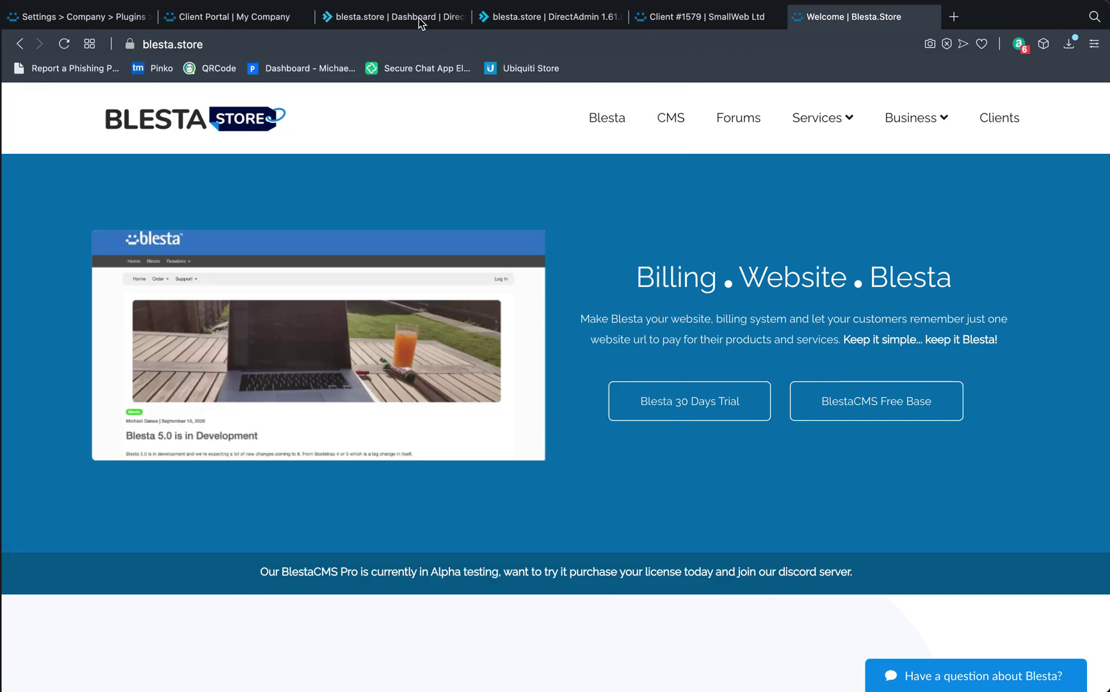
Close the stale DirectAdmin file manager tab
click(536, 25)
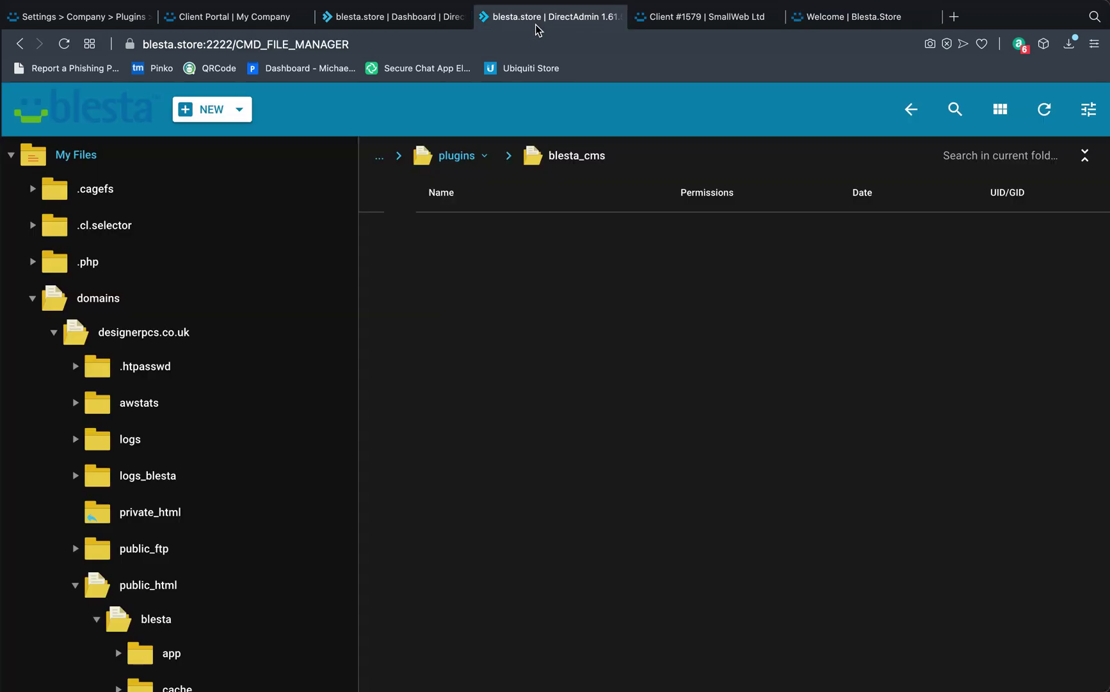
right_click(522, 17)
click(484, 16)
Back on the DirectAdmin dashboard, scroll down to the System Info & Files section
click(484, 17)
scroll(352, 418, up, 8)
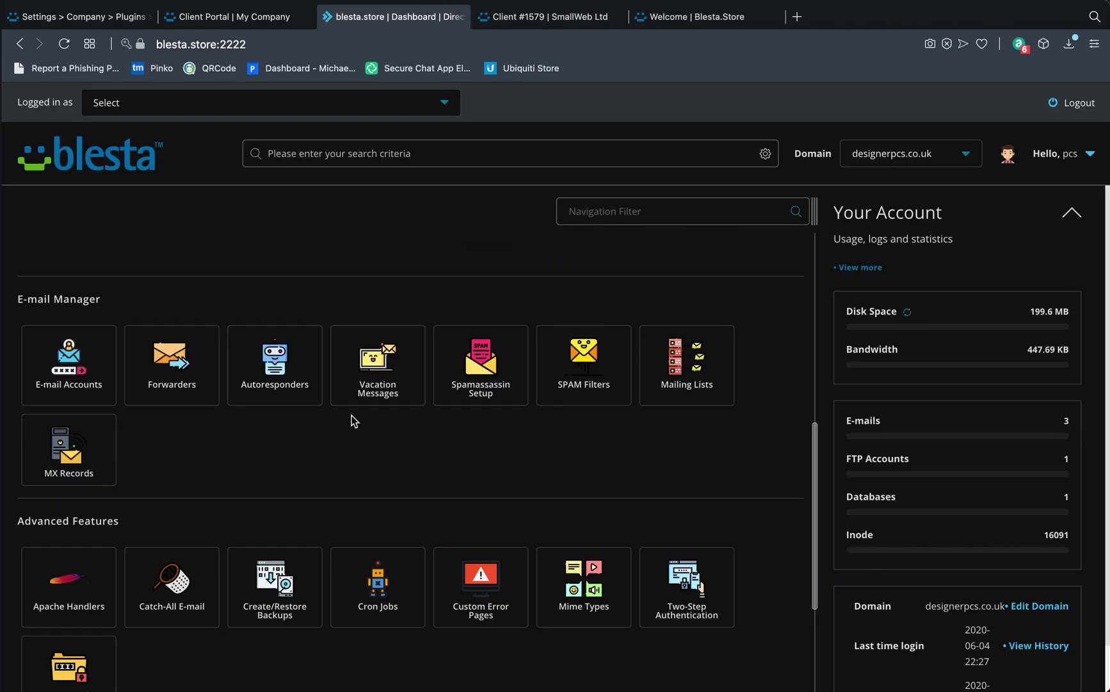
scroll(352, 415, down, 4)
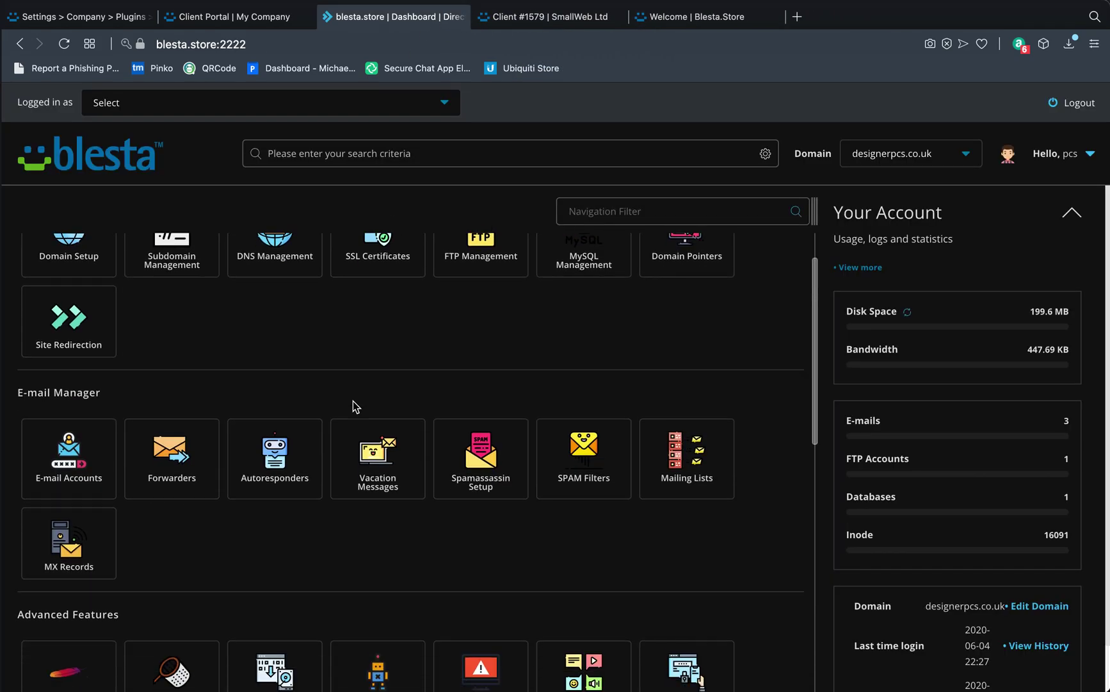
scroll(354, 407, down, 1)
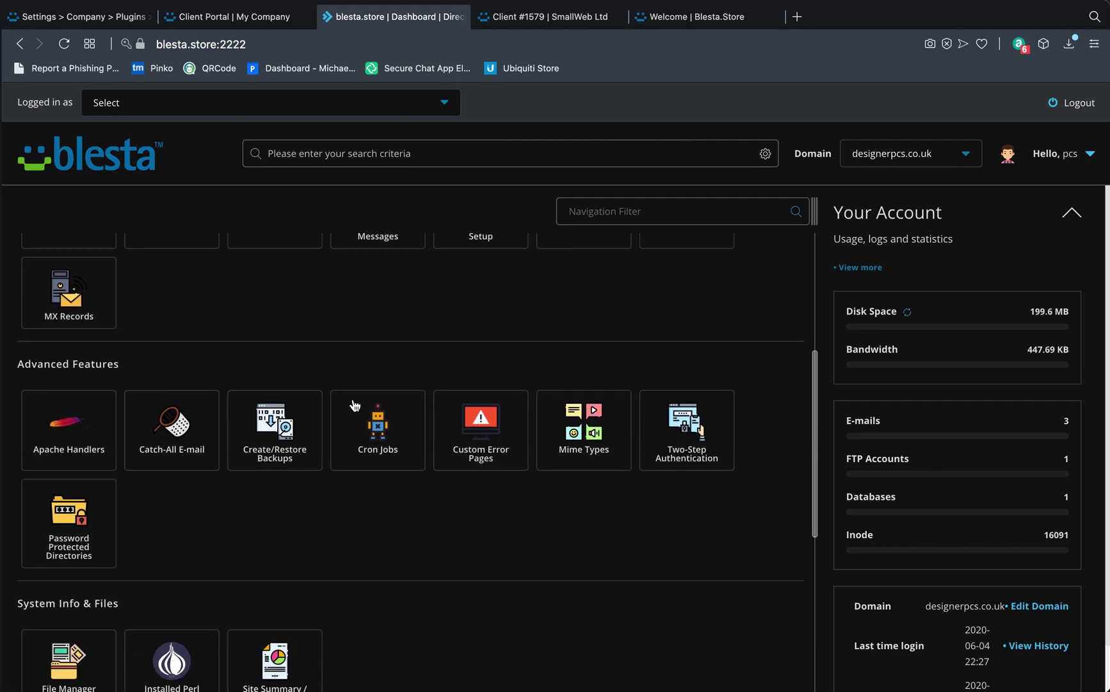
scroll(350, 535, down, 2)
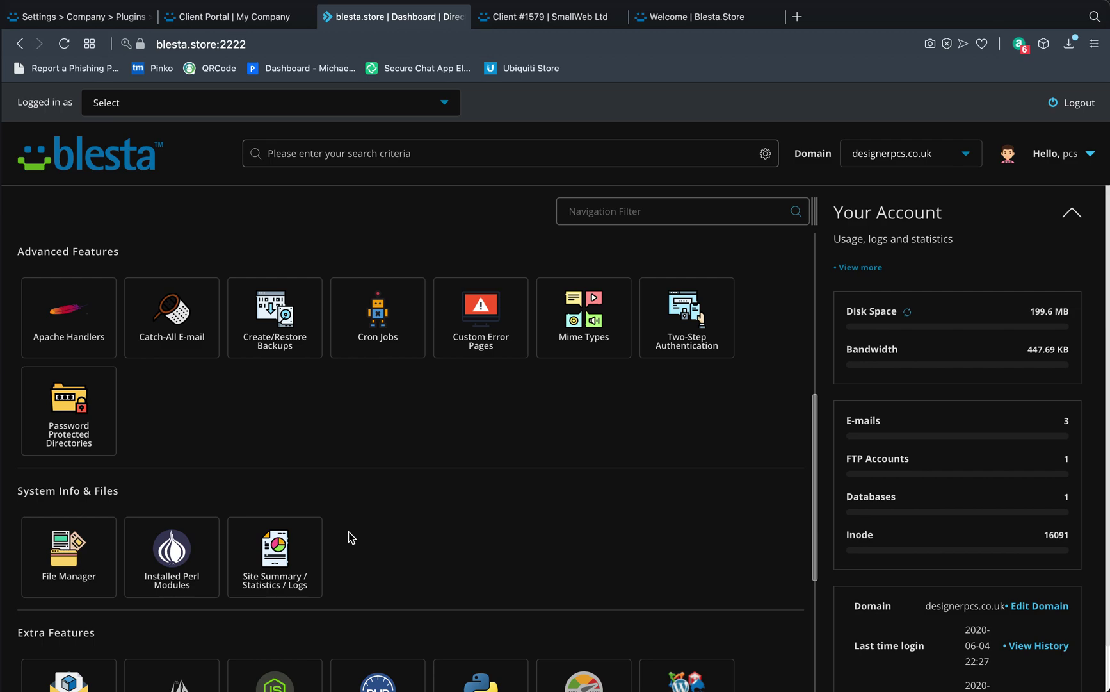
scroll(349, 537, down, 1)
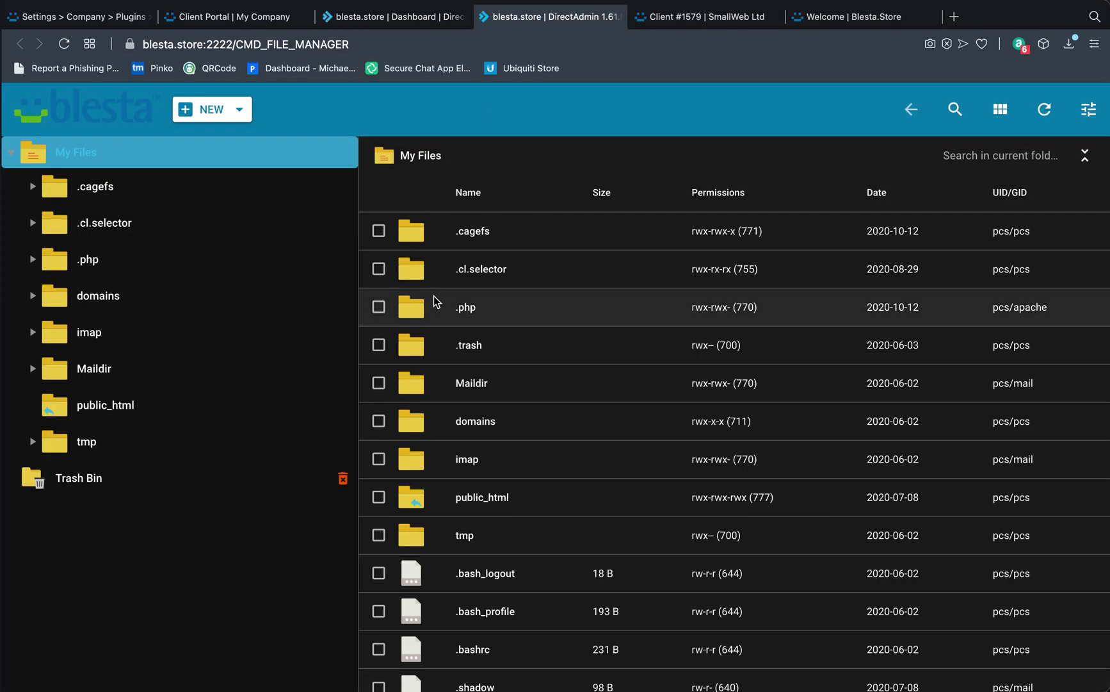
Go to public_html/blesta/plugins and remove the old blesta_cms folder
double_click(414, 505)
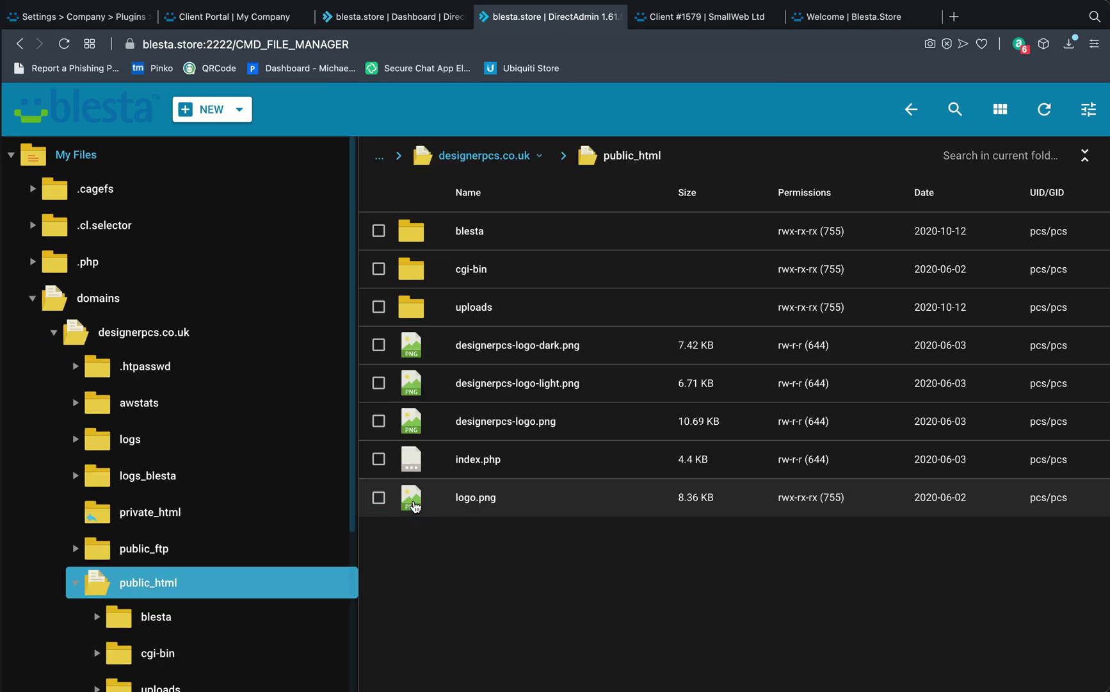
double_click(412, 240)
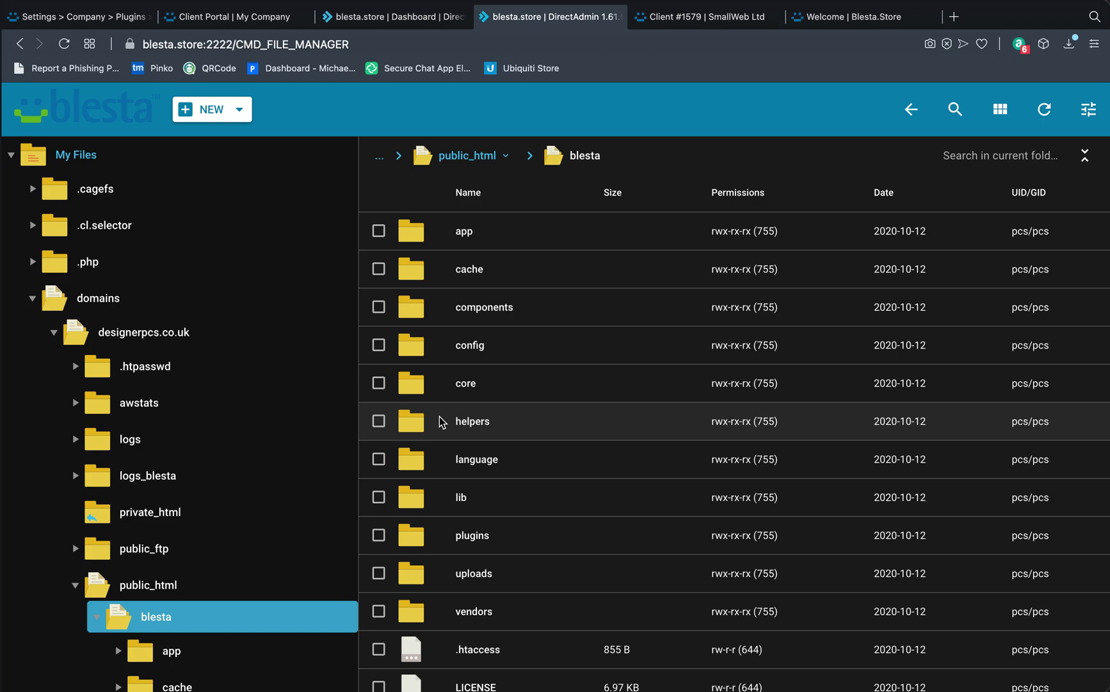
double_click(420, 538)
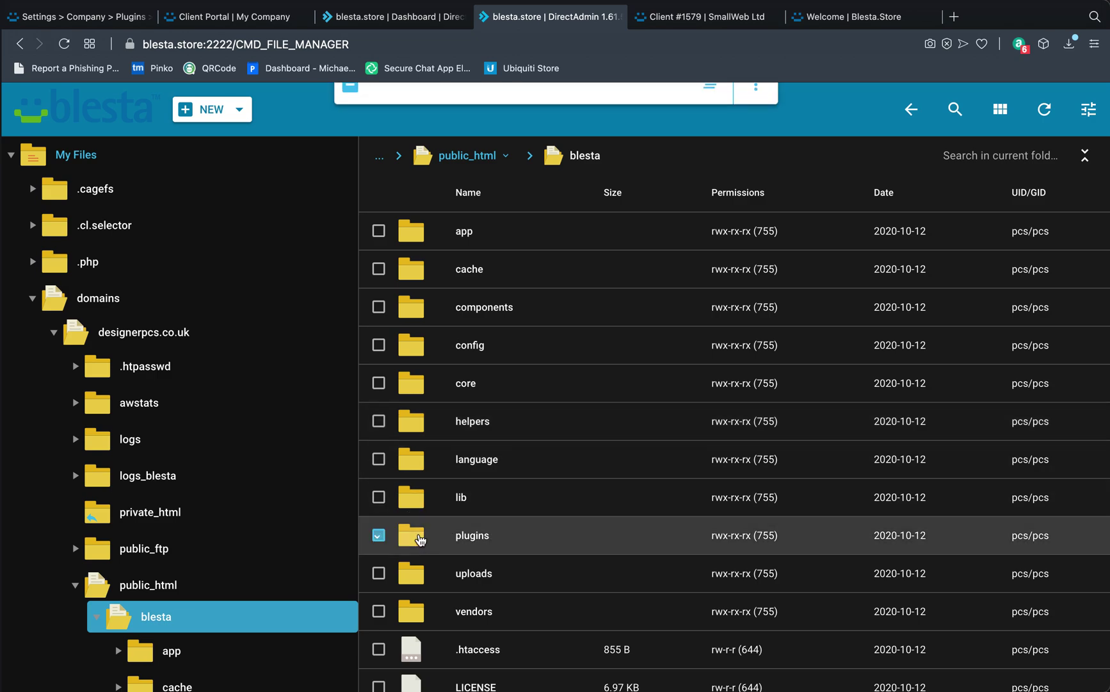
click(379, 307)
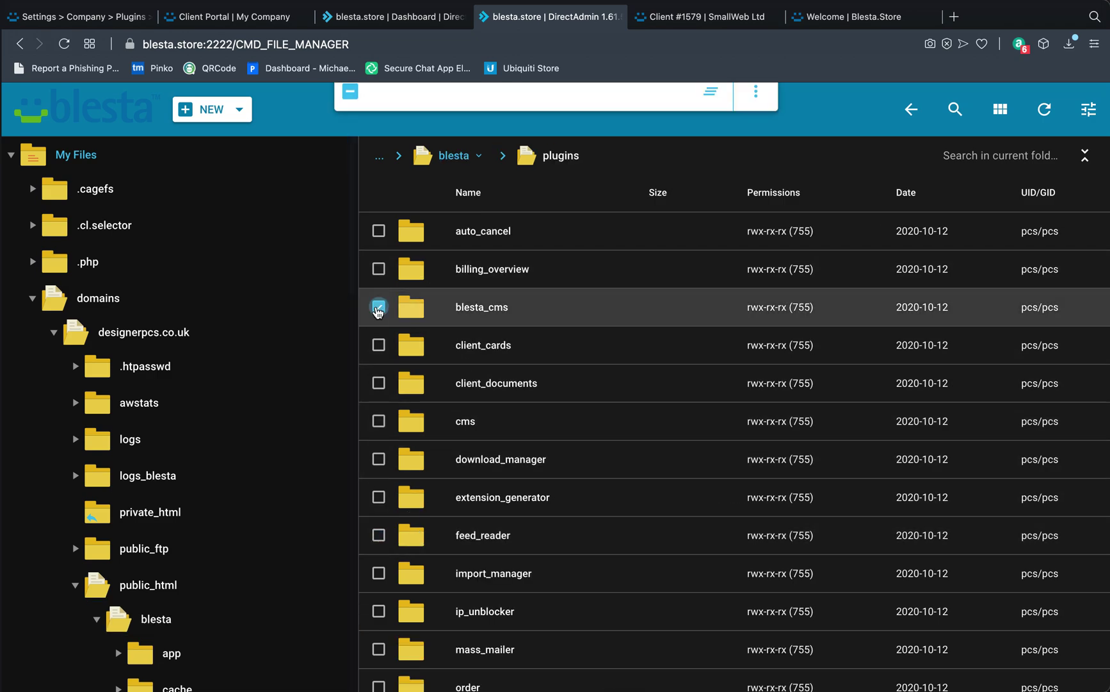
click(755, 102)
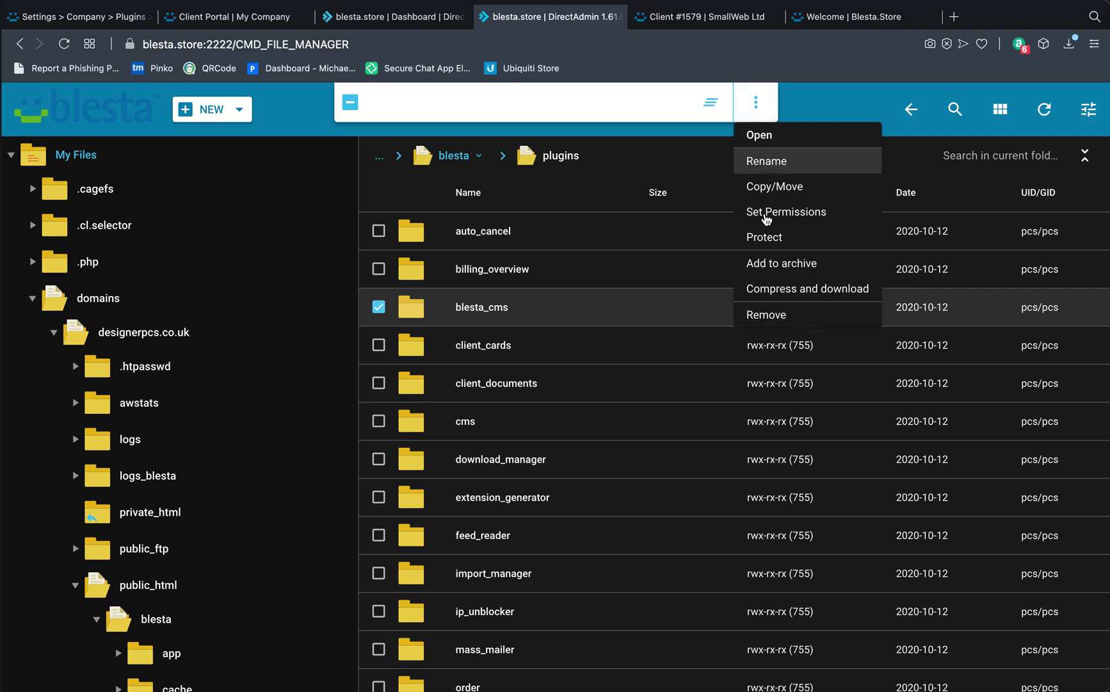
click(778, 325)
click(654, 435)
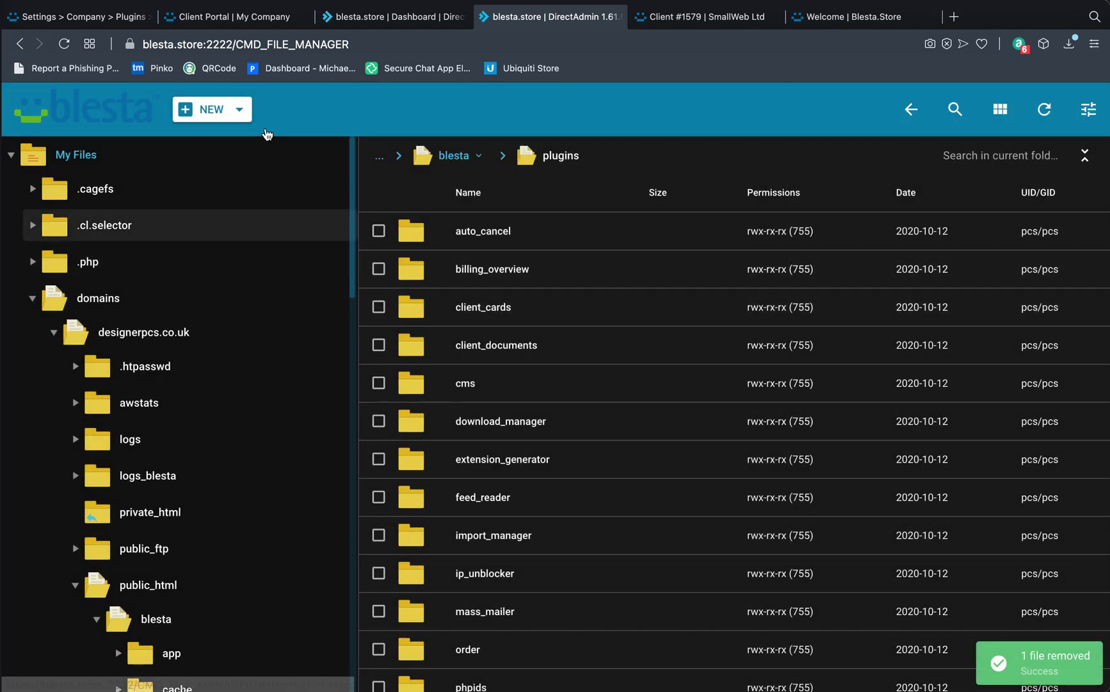
Create a new blesta_cms folder inside plugins
click(239, 110)
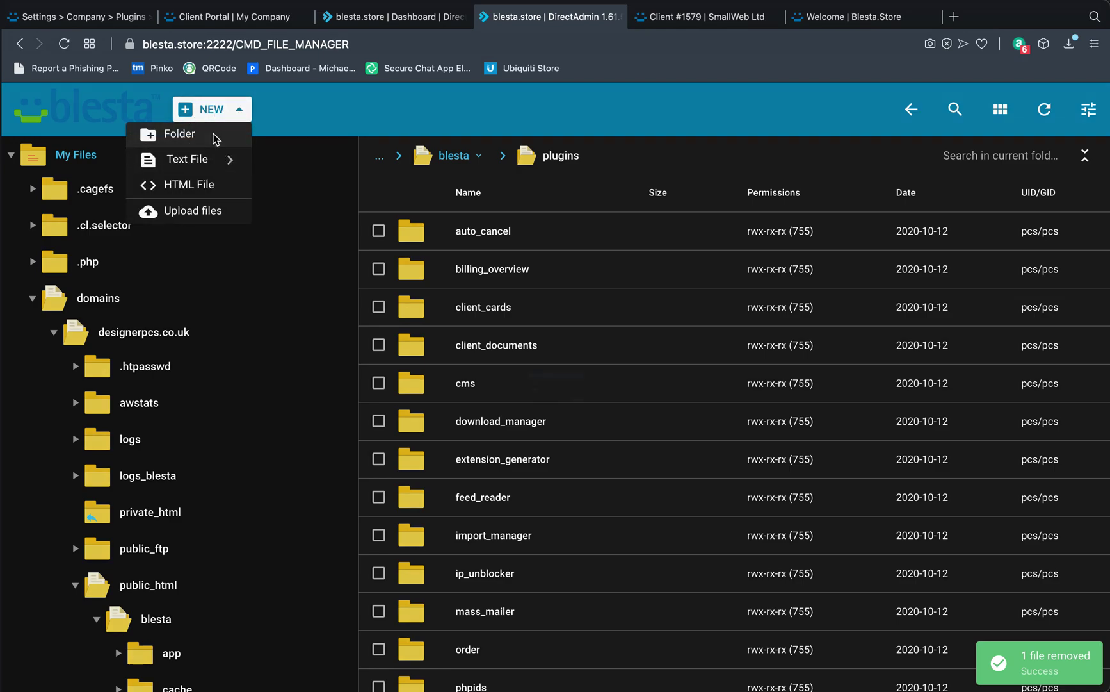
click(215, 134)
text(blesta_cms)
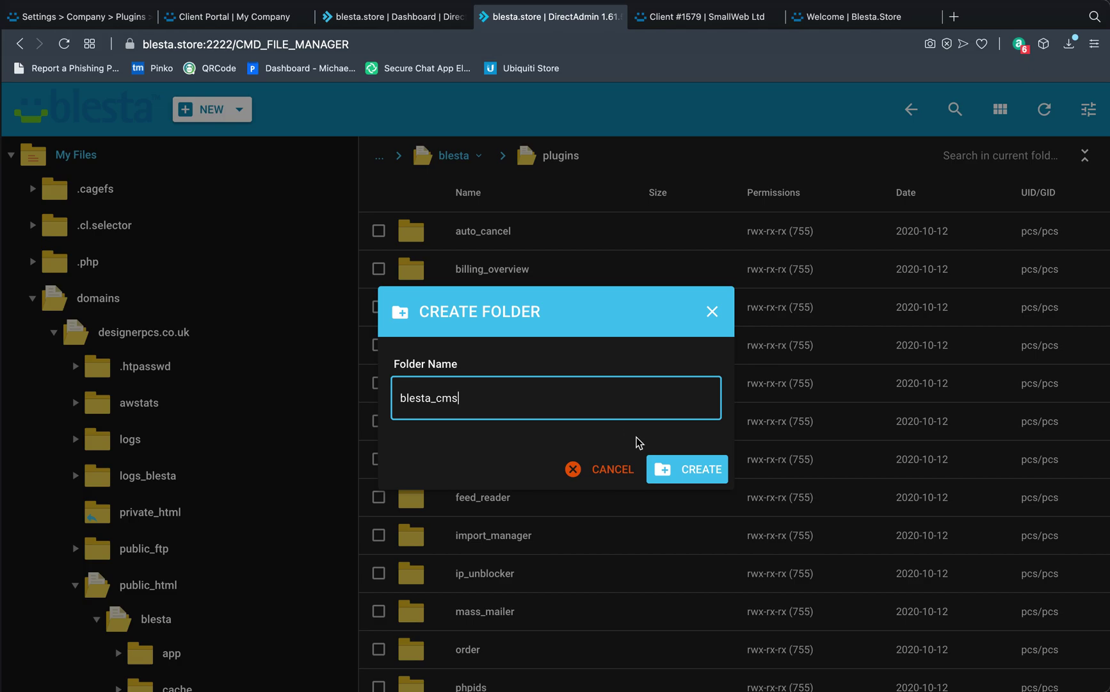
click(688, 470)
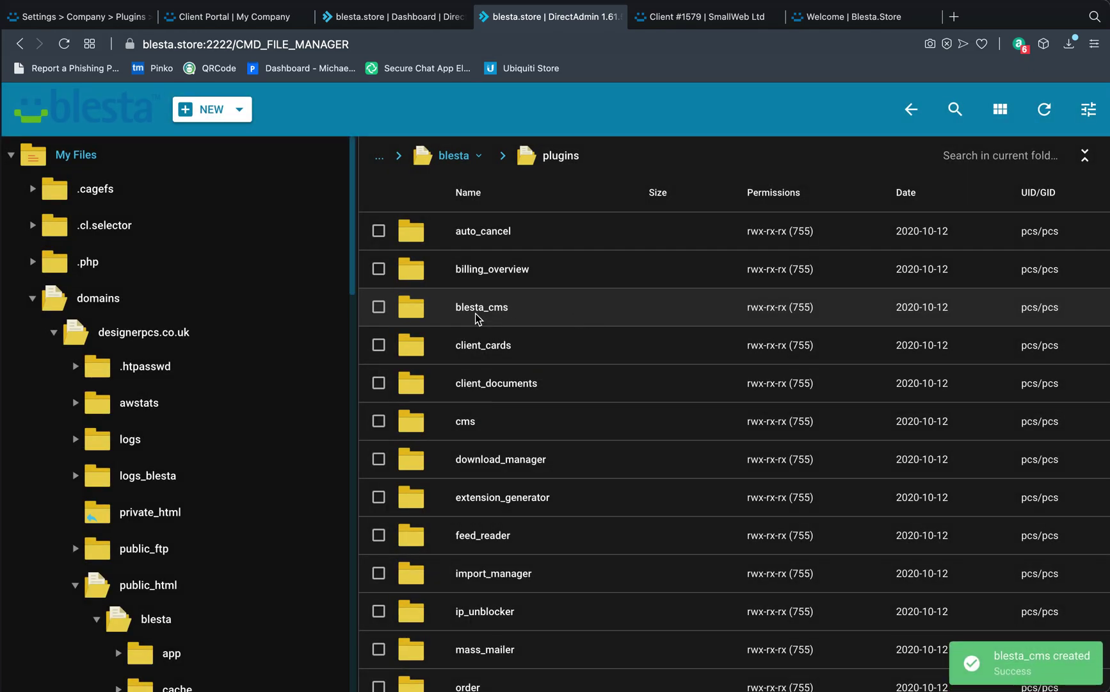
Upload BlestaCMS-Community-Edition-master.zip into blesta_cms and select it for further actions
double_click(410, 306)
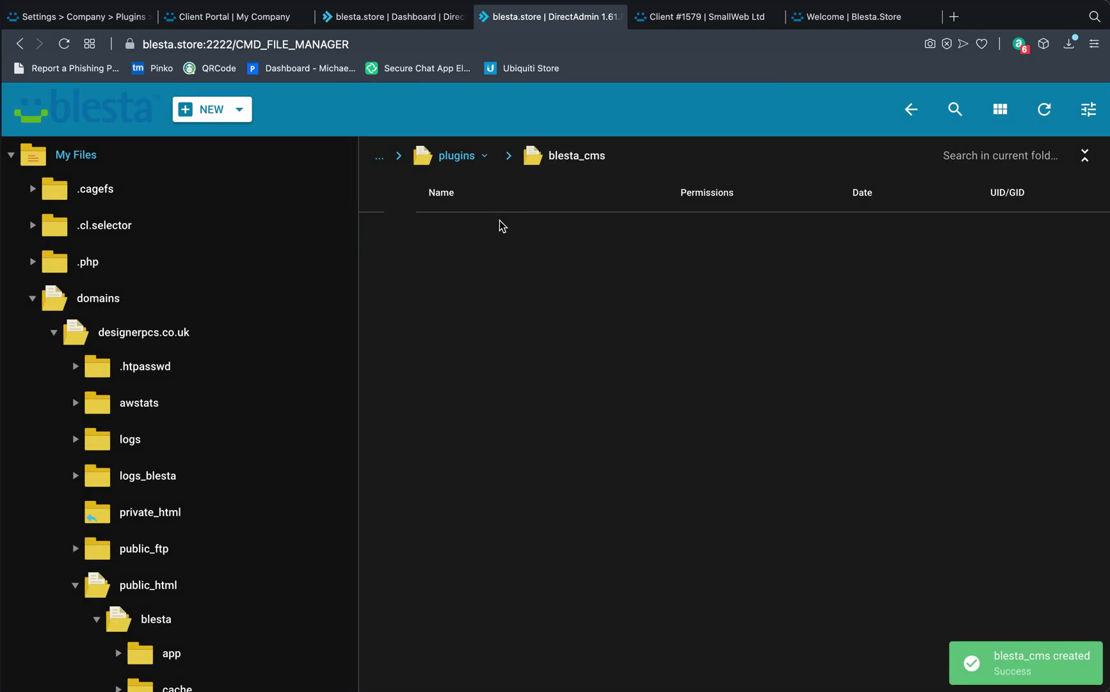
click(234, 110)
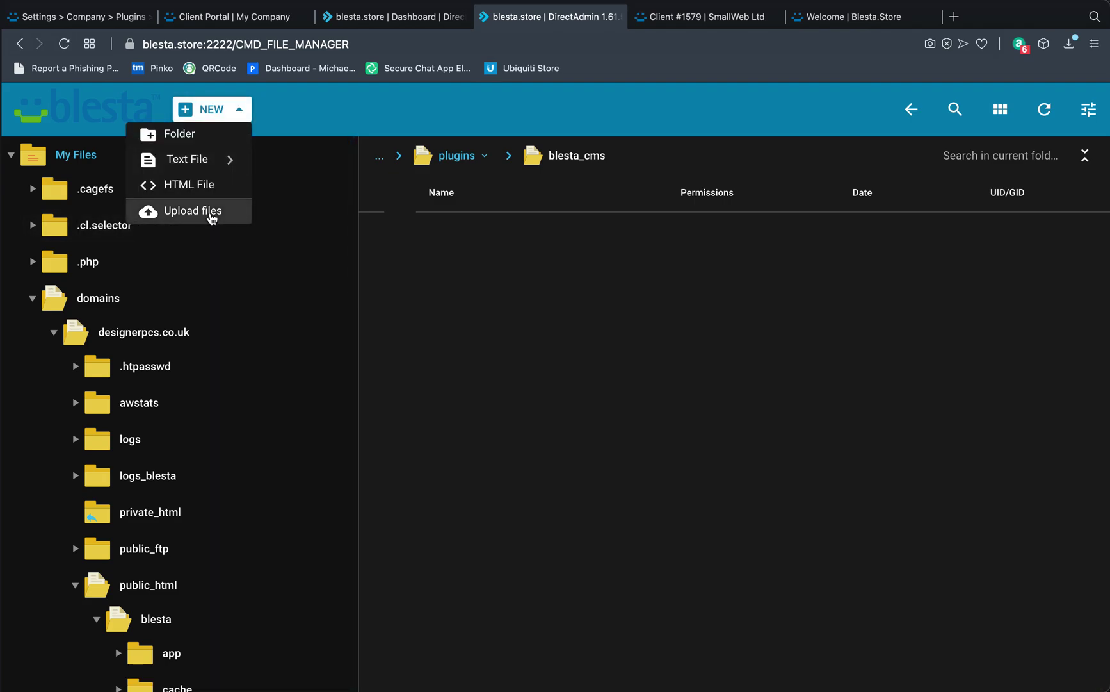
click(211, 217)
click(413, 413)
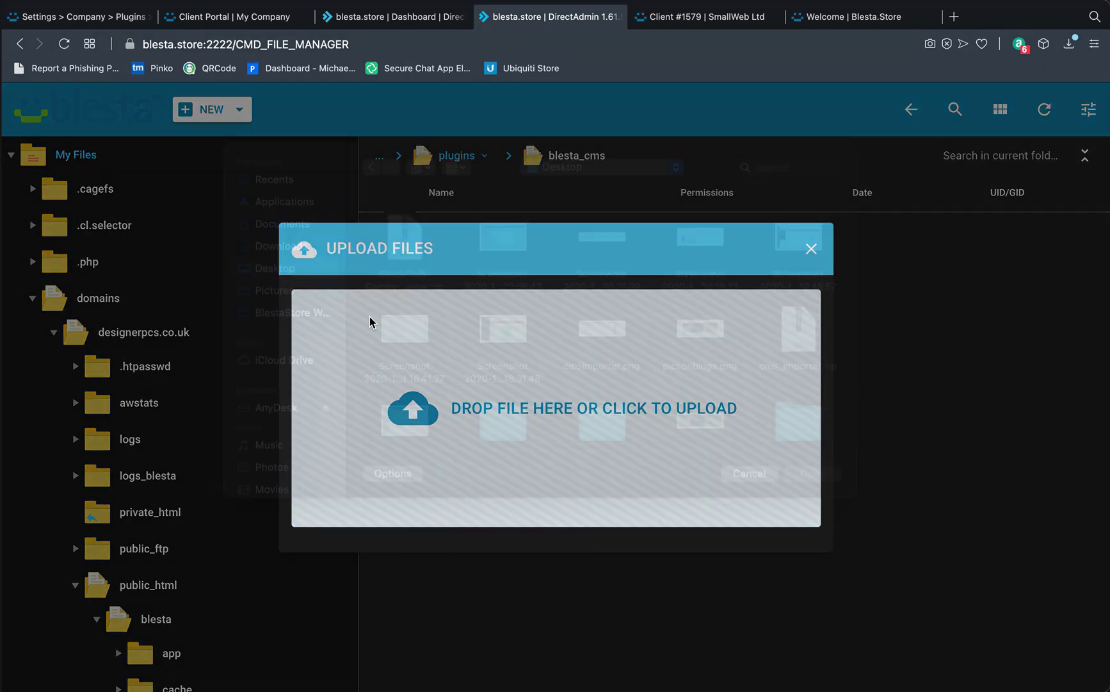
double_click(403, 260)
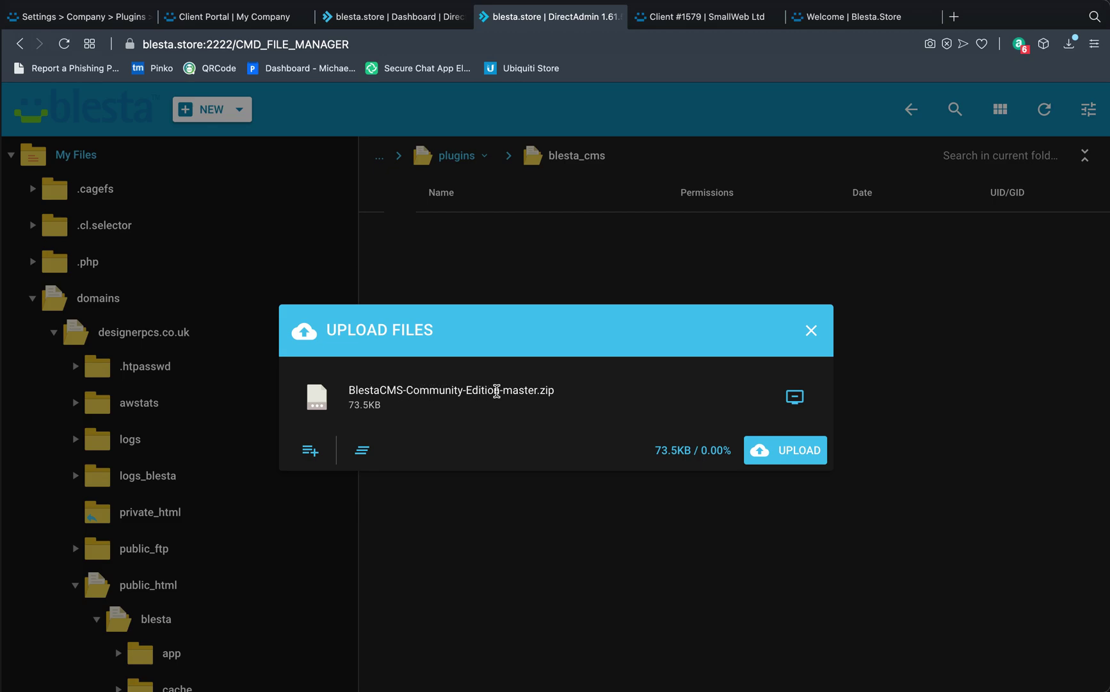
click(785, 449)
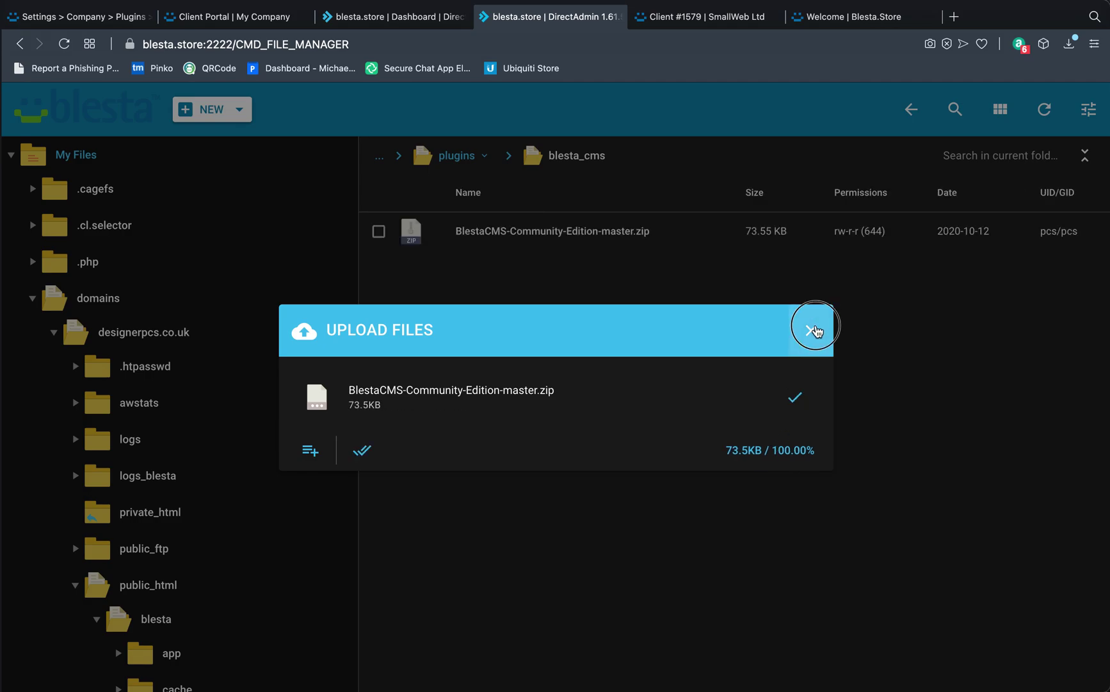
click(811, 330)
click(379, 233)
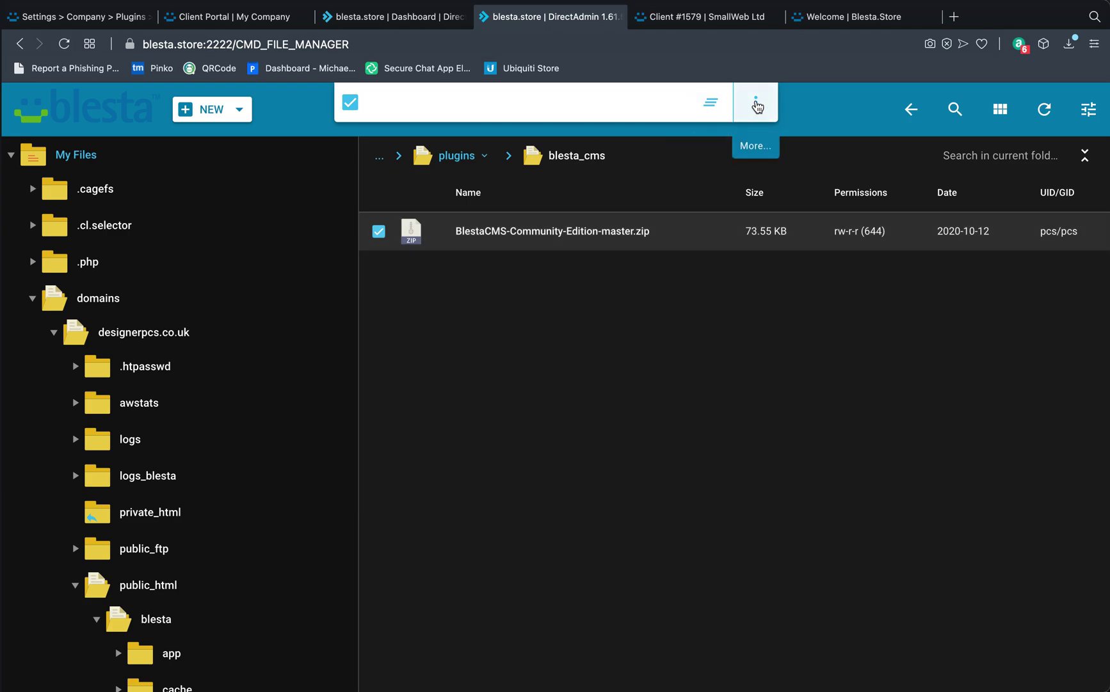
click(756, 104)
Extract the zip into blesta_cms, delete the zip, then open the extracted folder
click(779, 140)
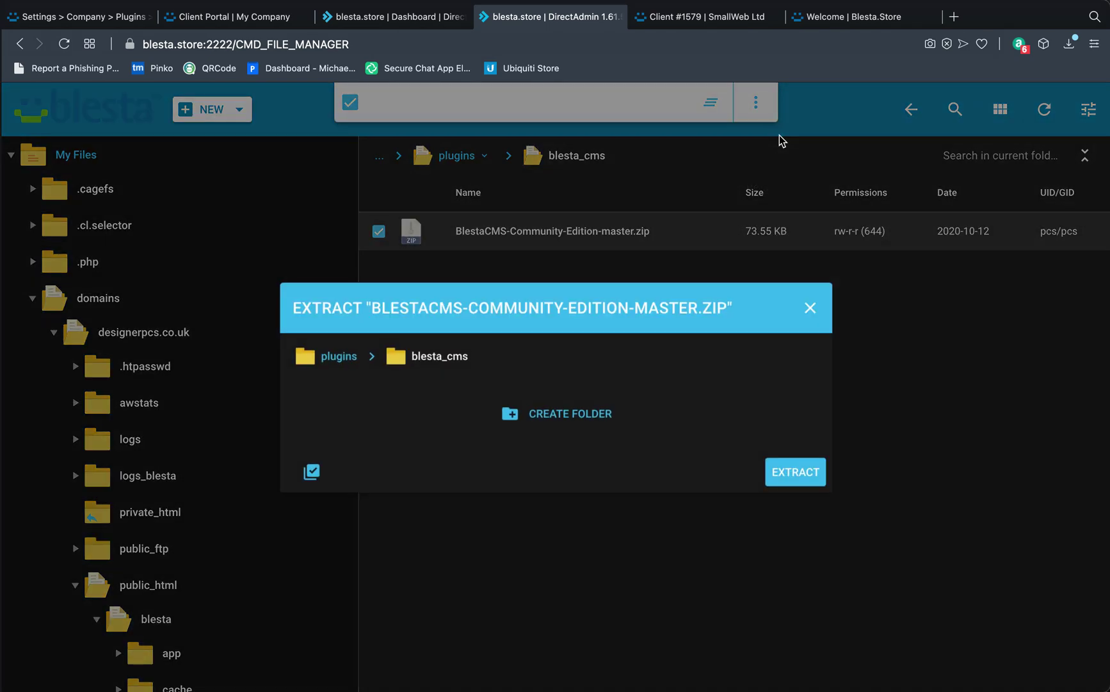
click(794, 475)
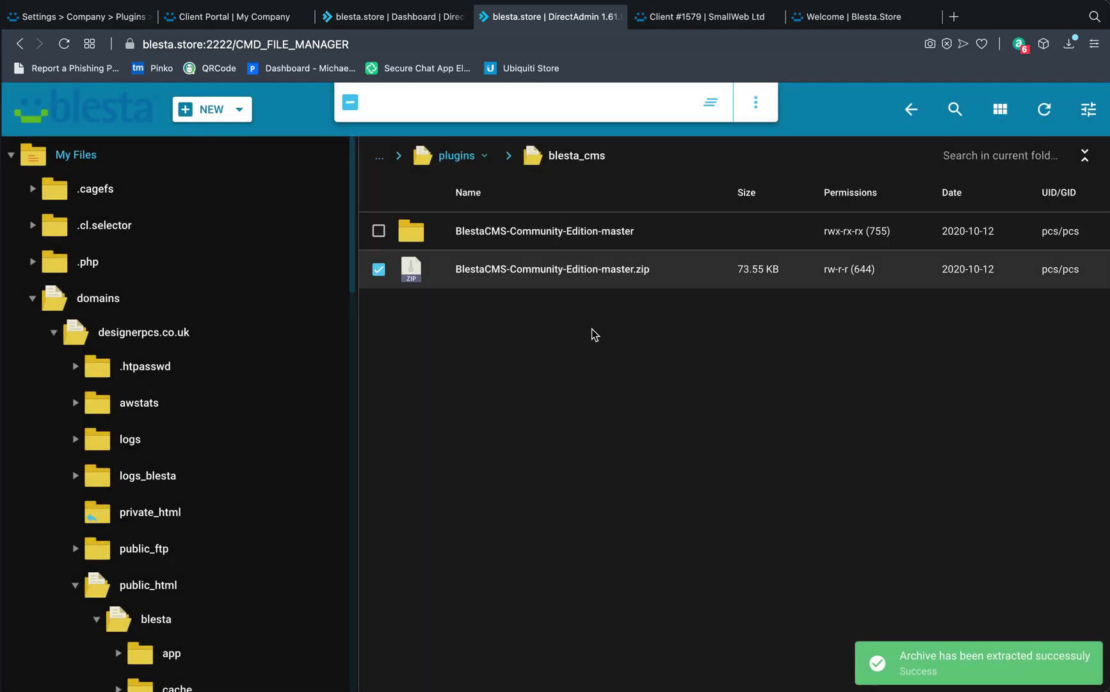
click(756, 106)
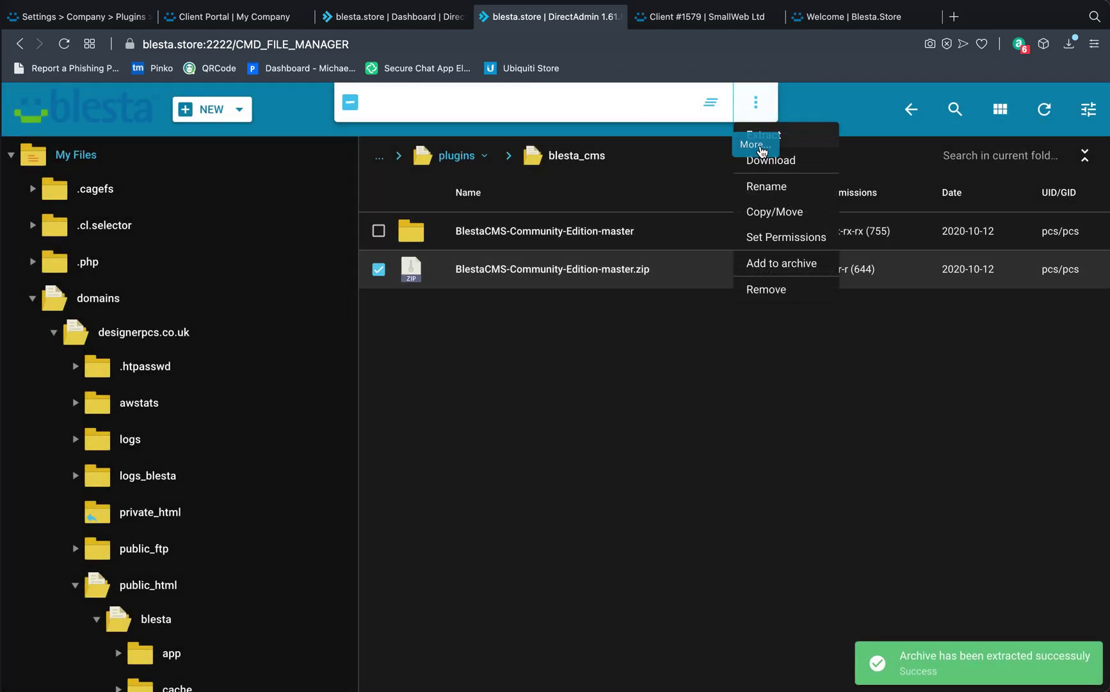
click(762, 289)
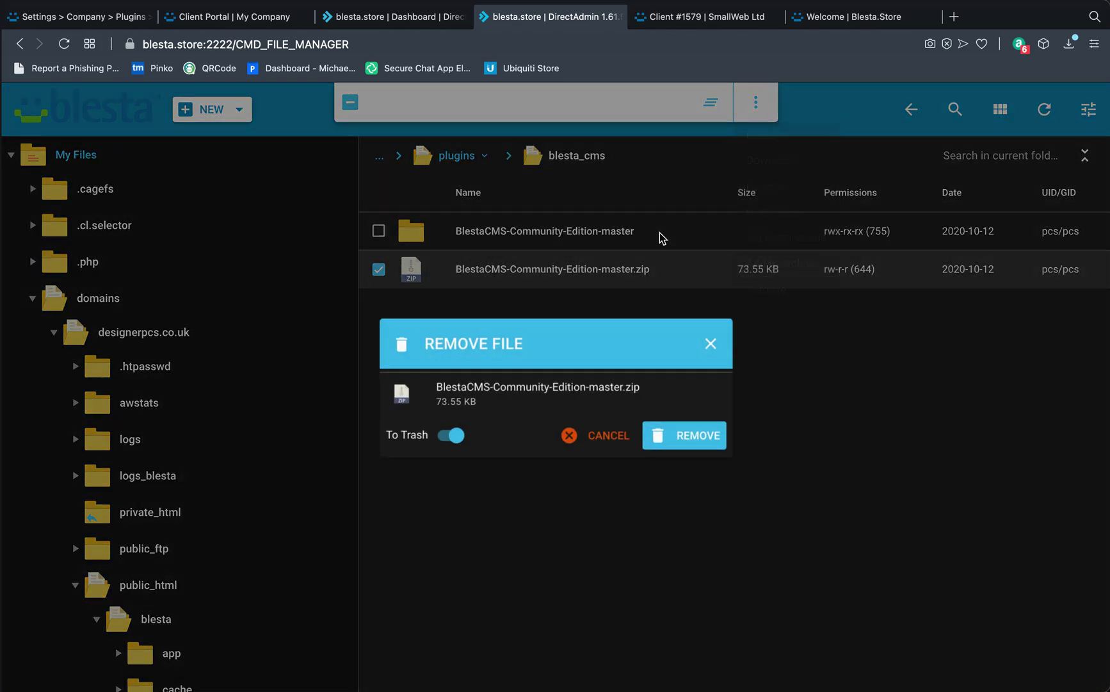
click(680, 426)
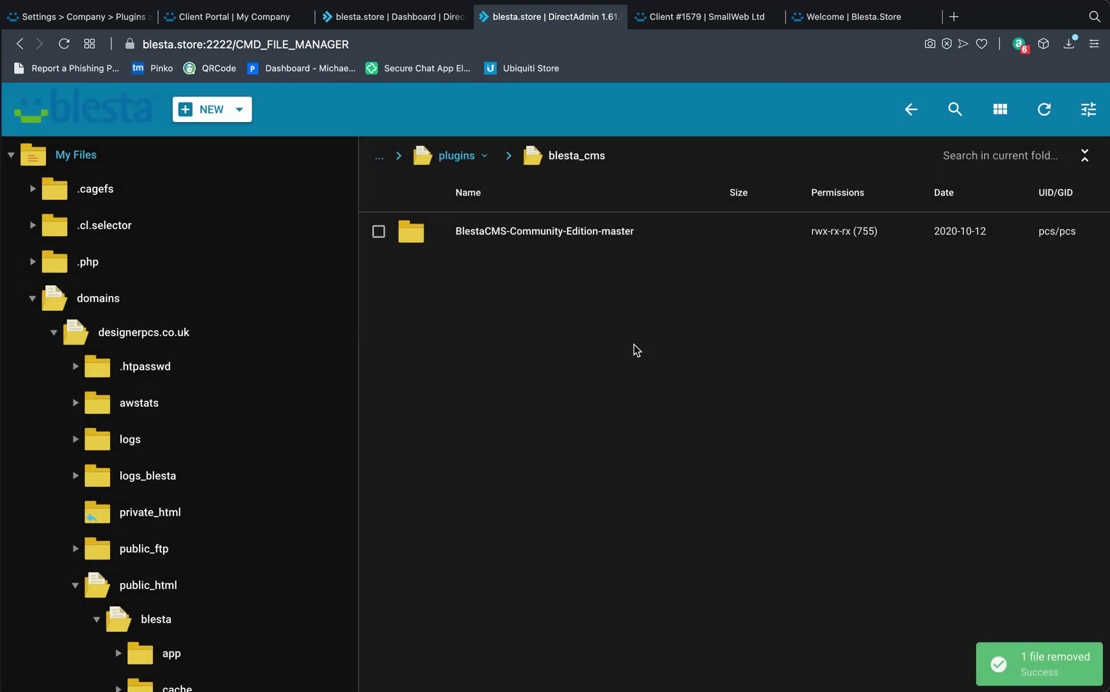
double_click(417, 237)
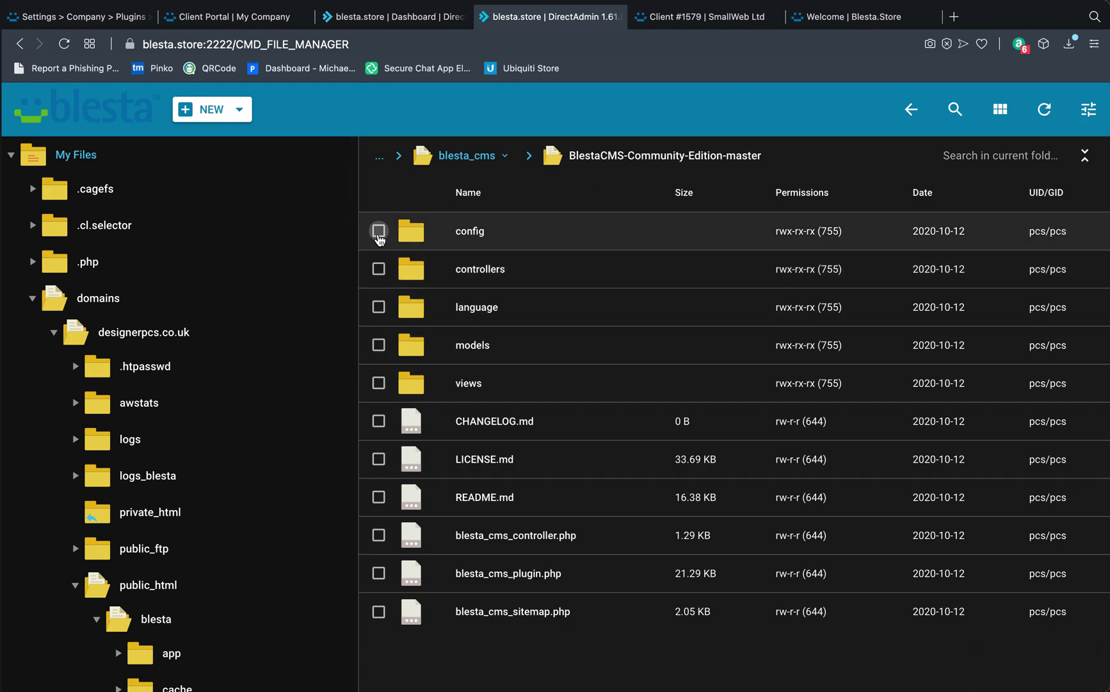
Move all 11 items from BlestaCMS-Community-Edition-master up into blesta_cms
click(379, 231)
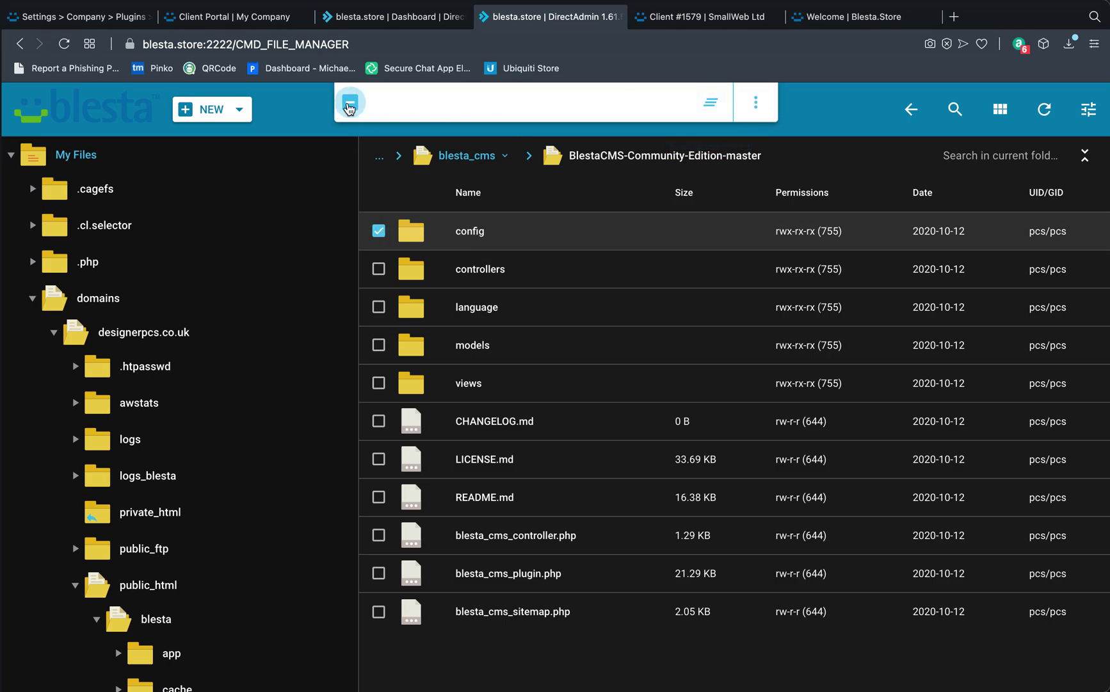
click(349, 105)
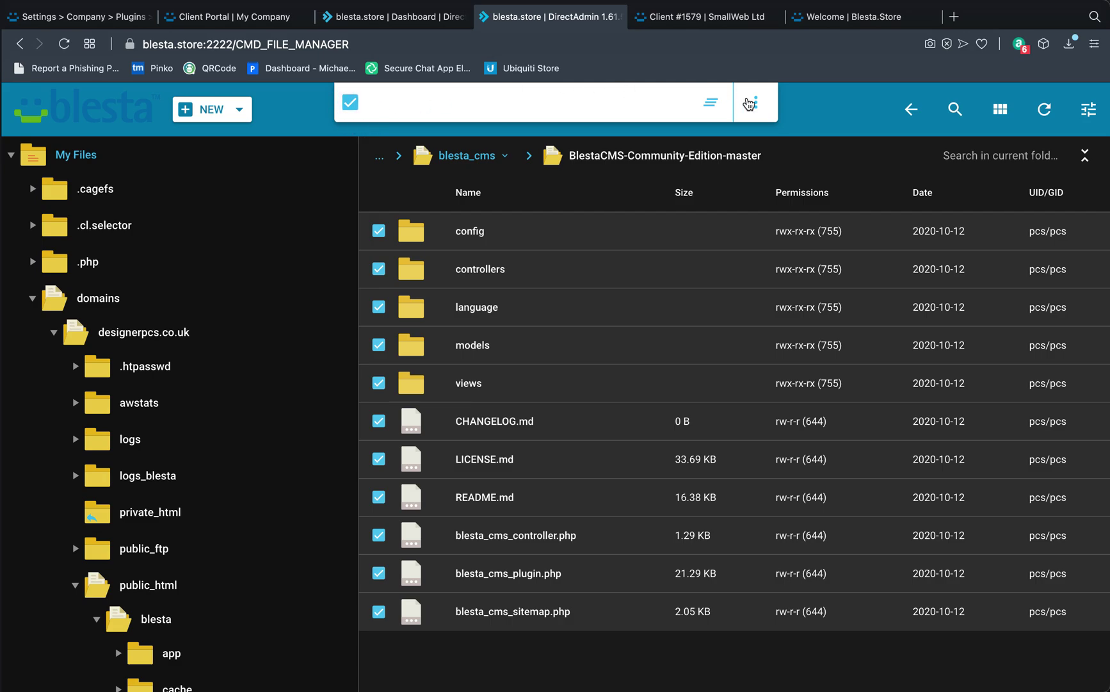
click(762, 105)
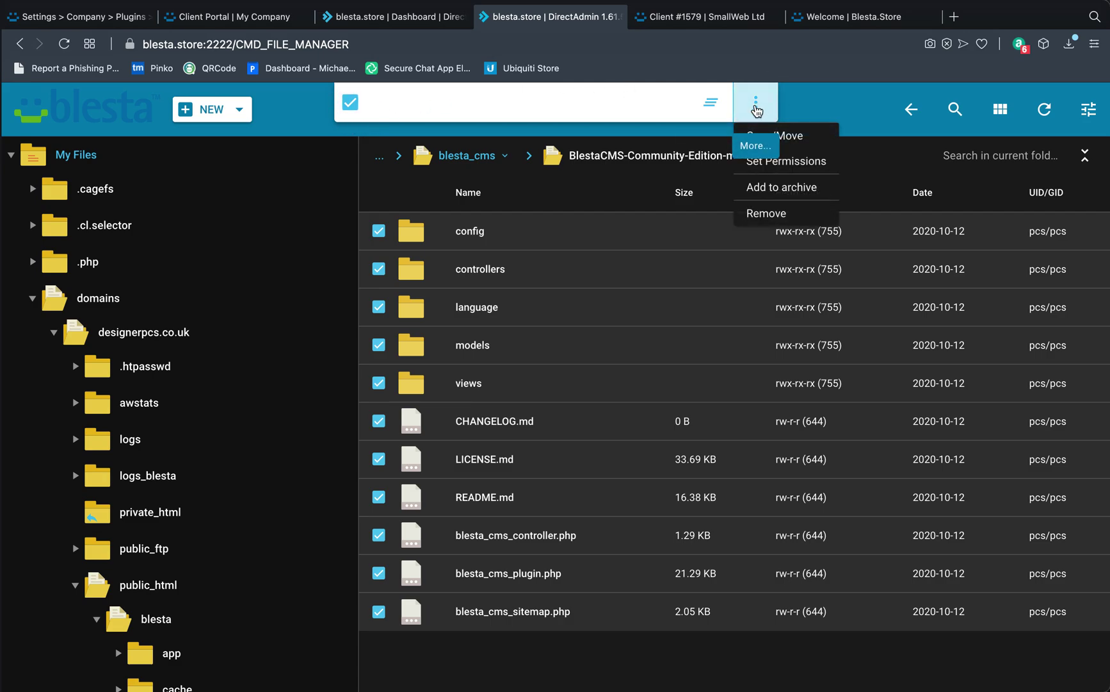
click(796, 138)
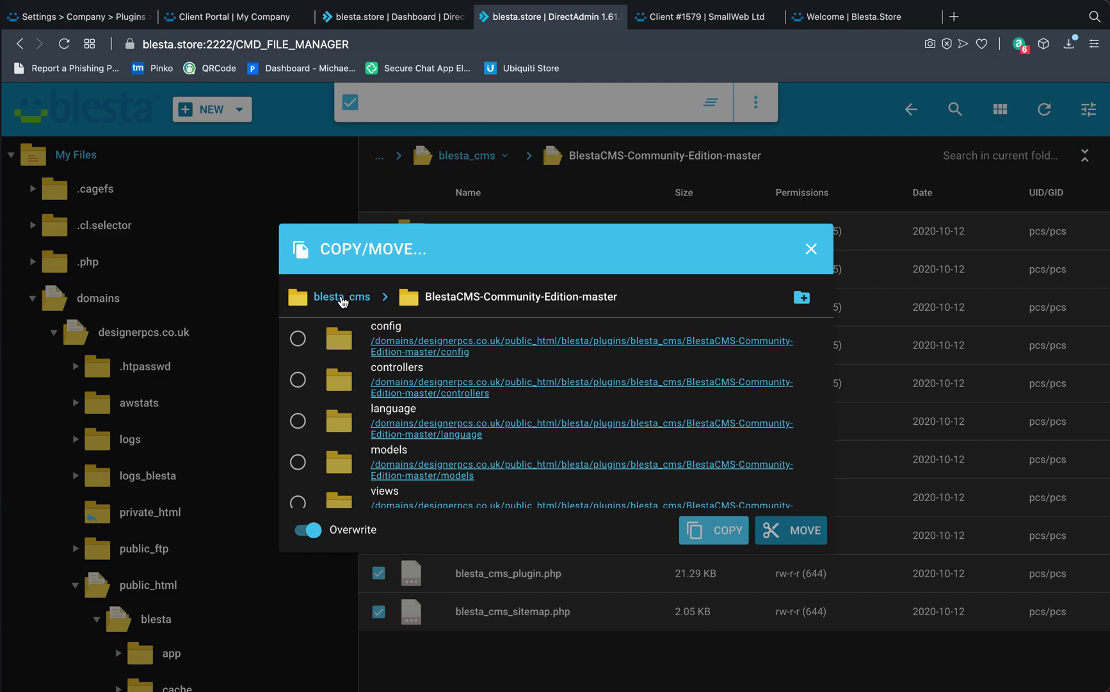
click(342, 297)
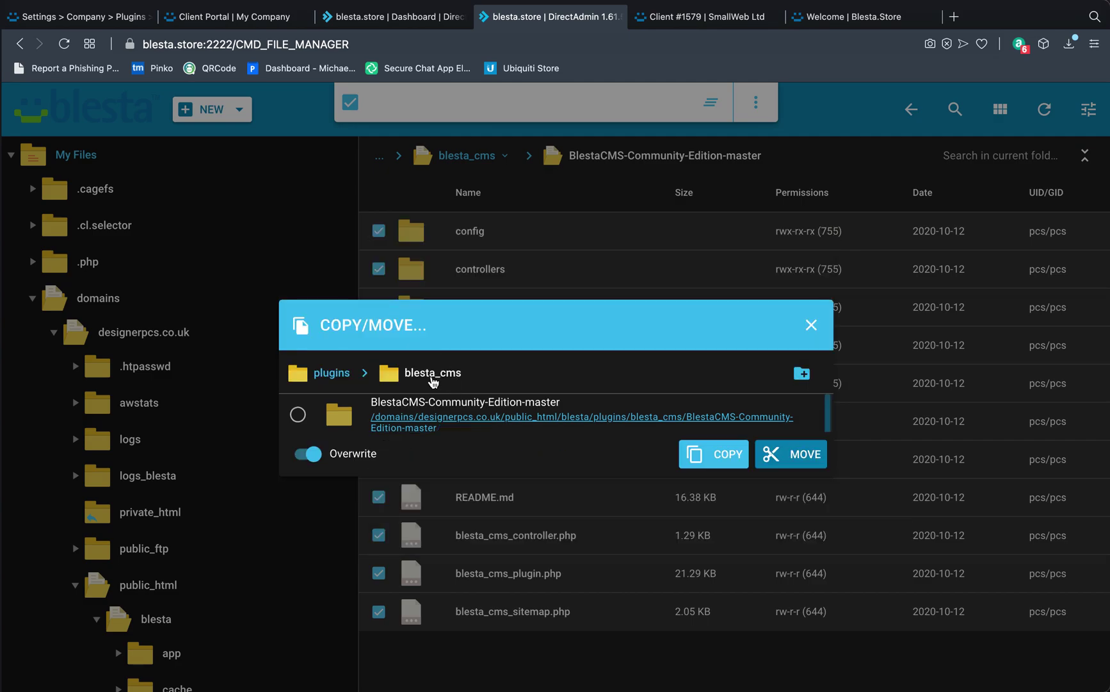
click(371, 451)
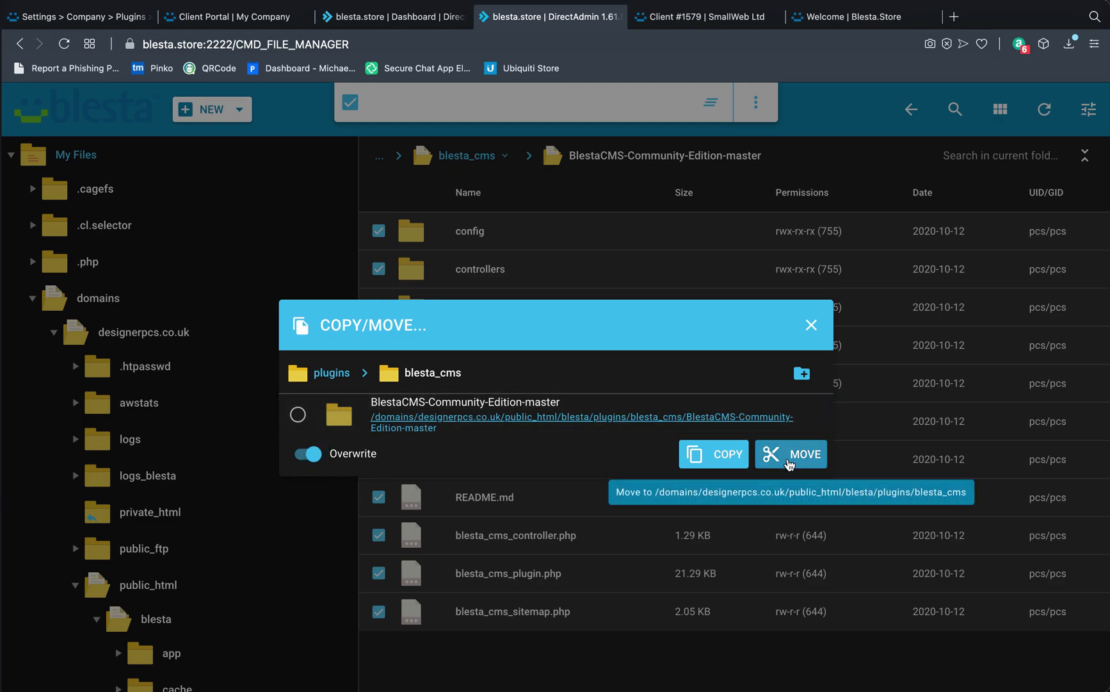
click(789, 463)
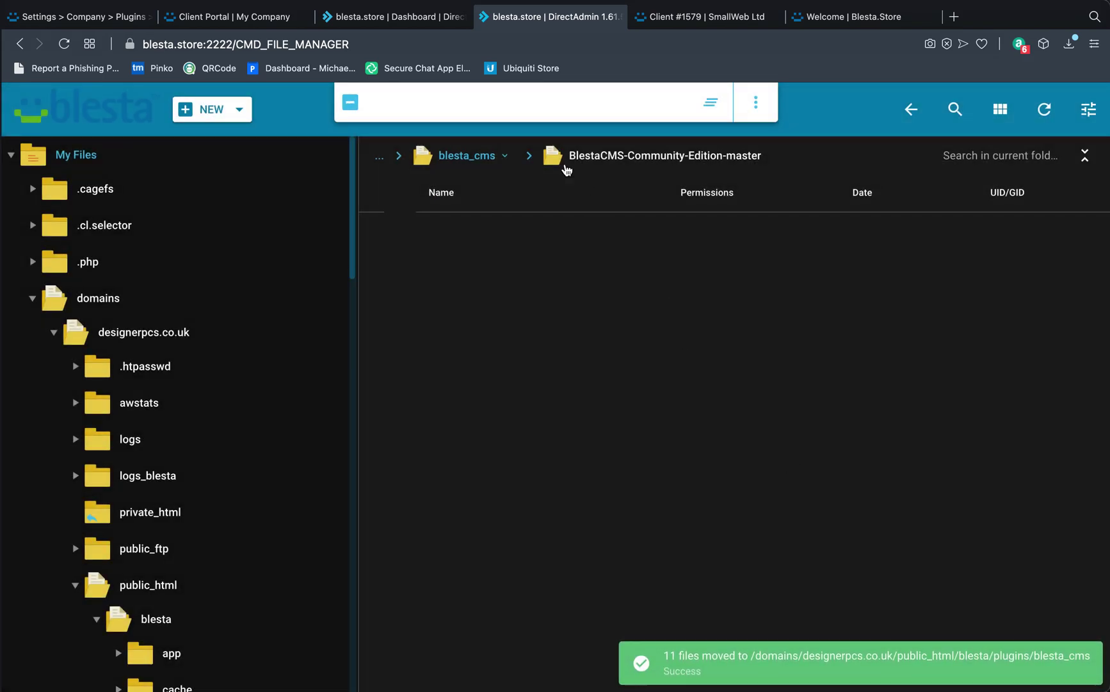
click(480, 157)
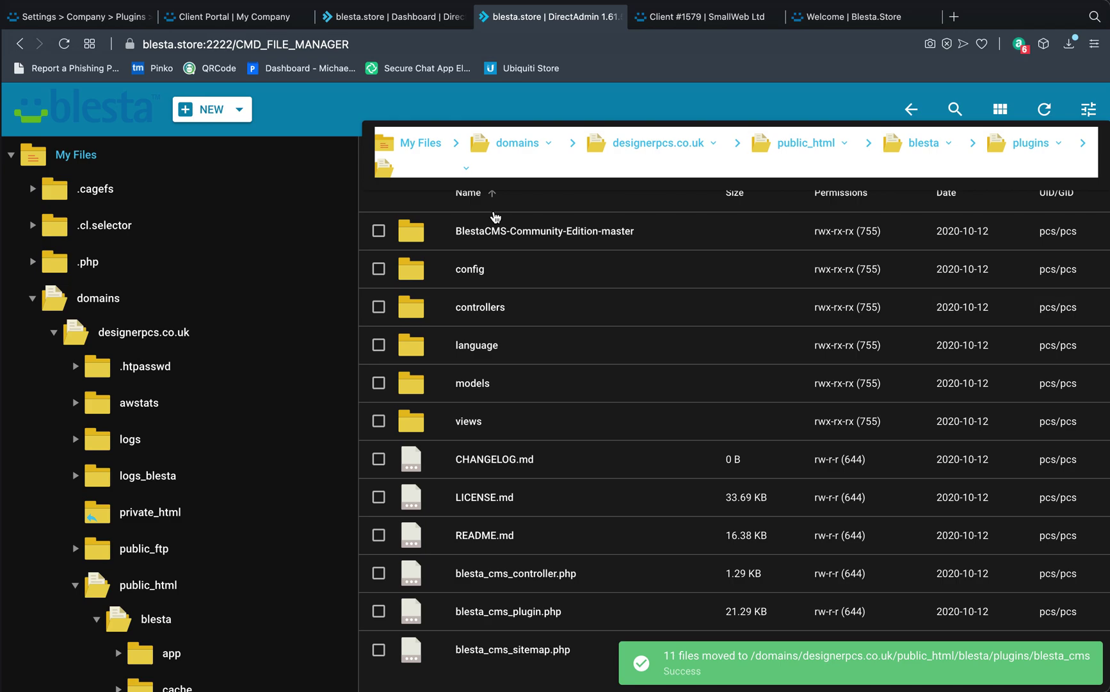
Remove the empty BlestaCMS-Community-Edition-master folder
click(379, 231)
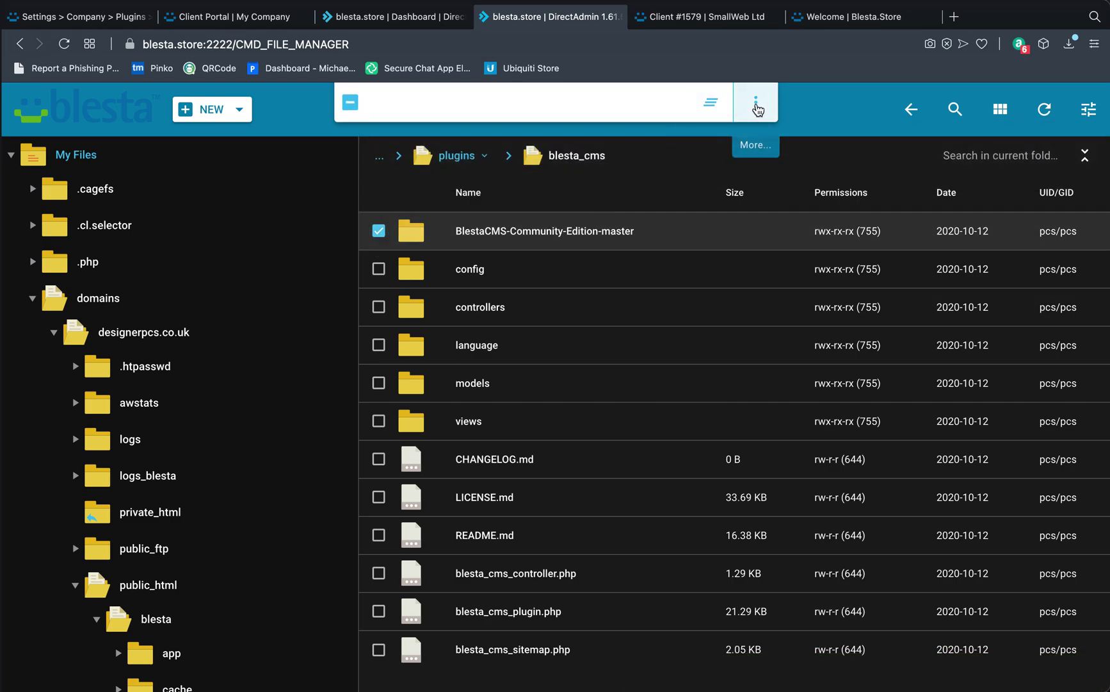
click(756, 102)
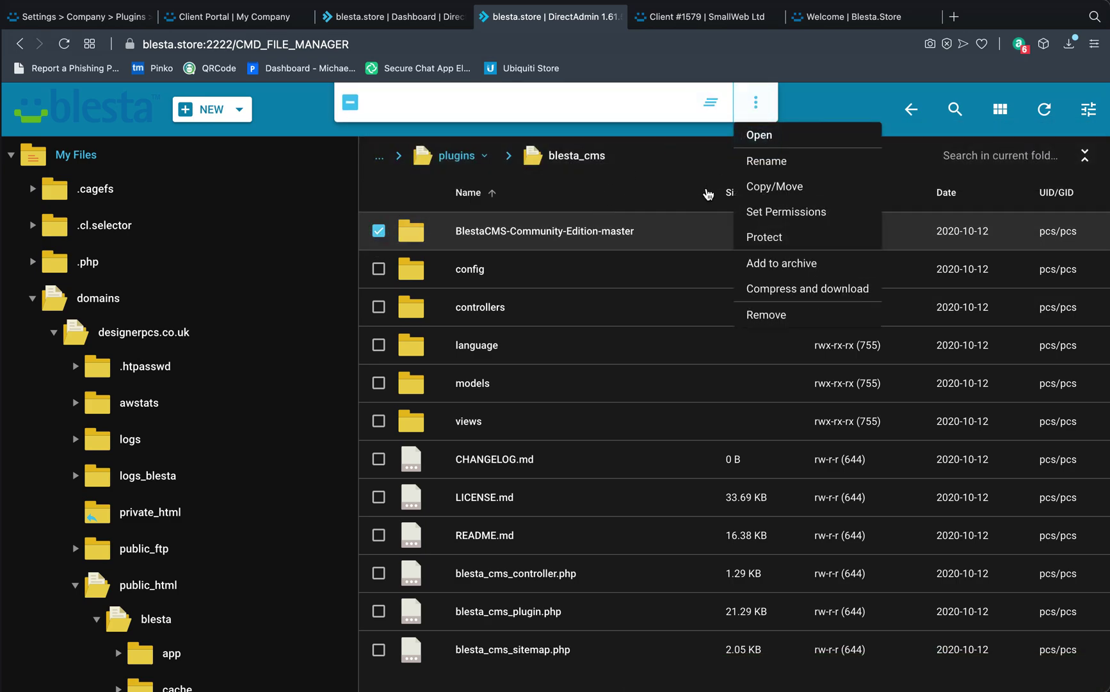
click(765, 316)
click(687, 435)
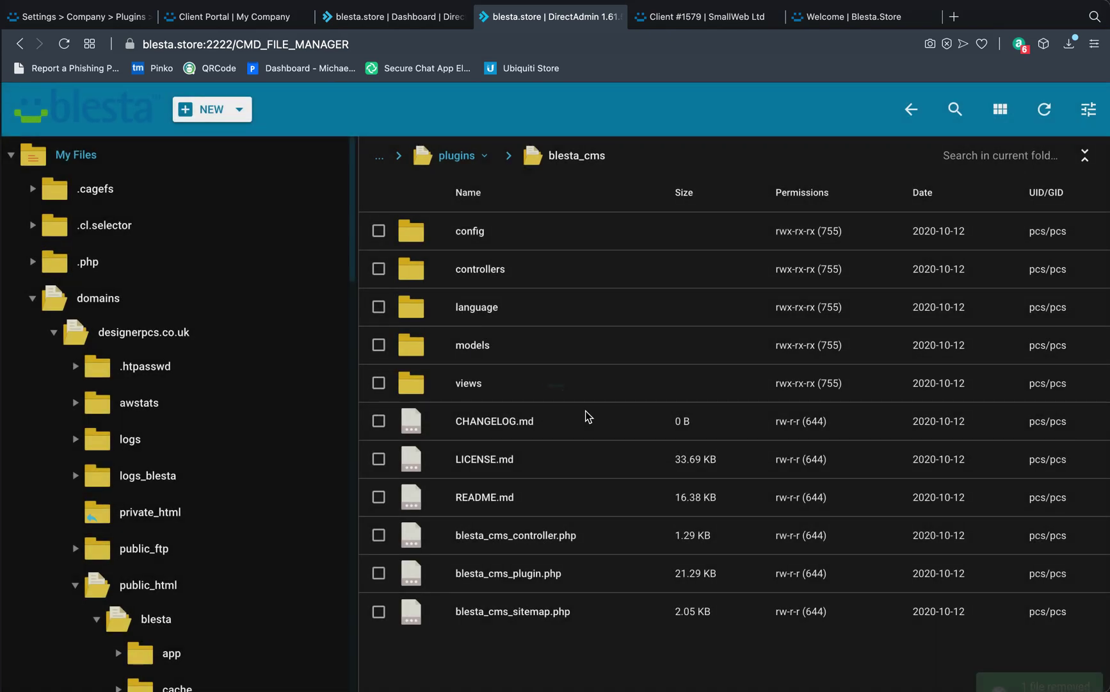
Tick and untick LICENSE.md and CHANGELOG.md in blesta_cms
click(379, 458)
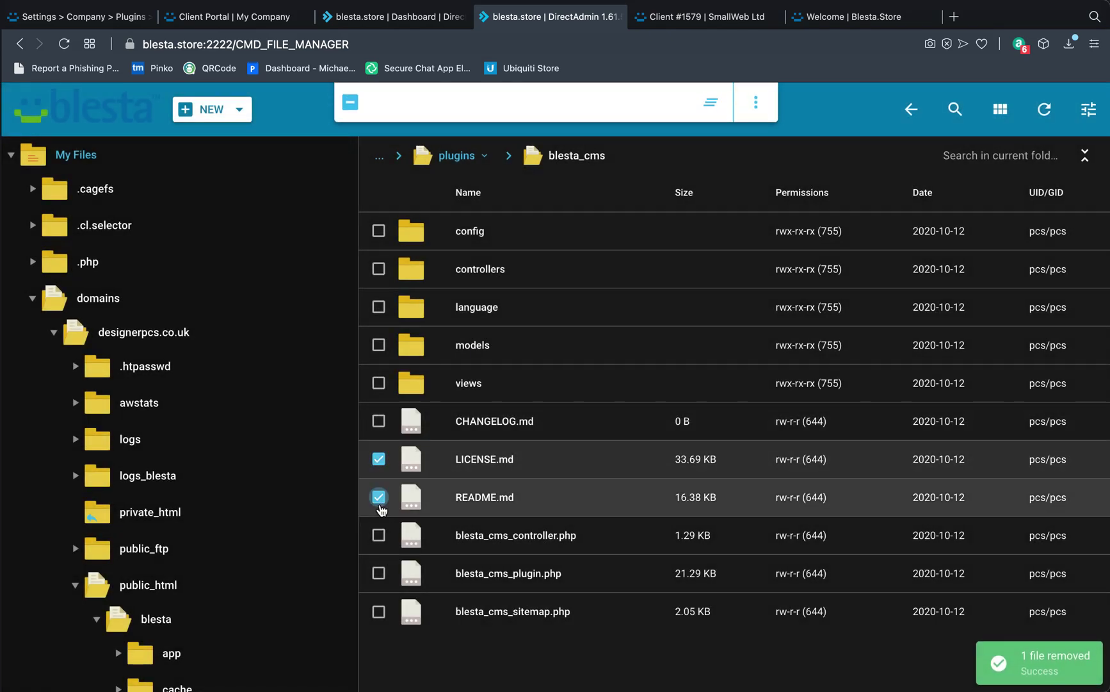
click(379, 458)
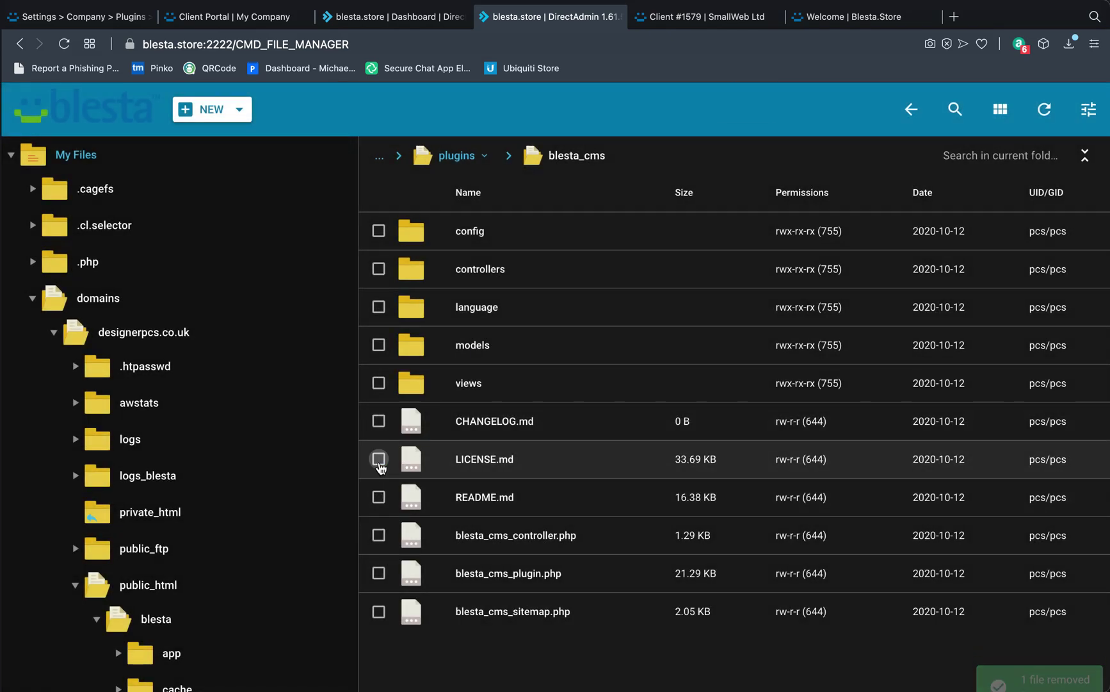
click(379, 421)
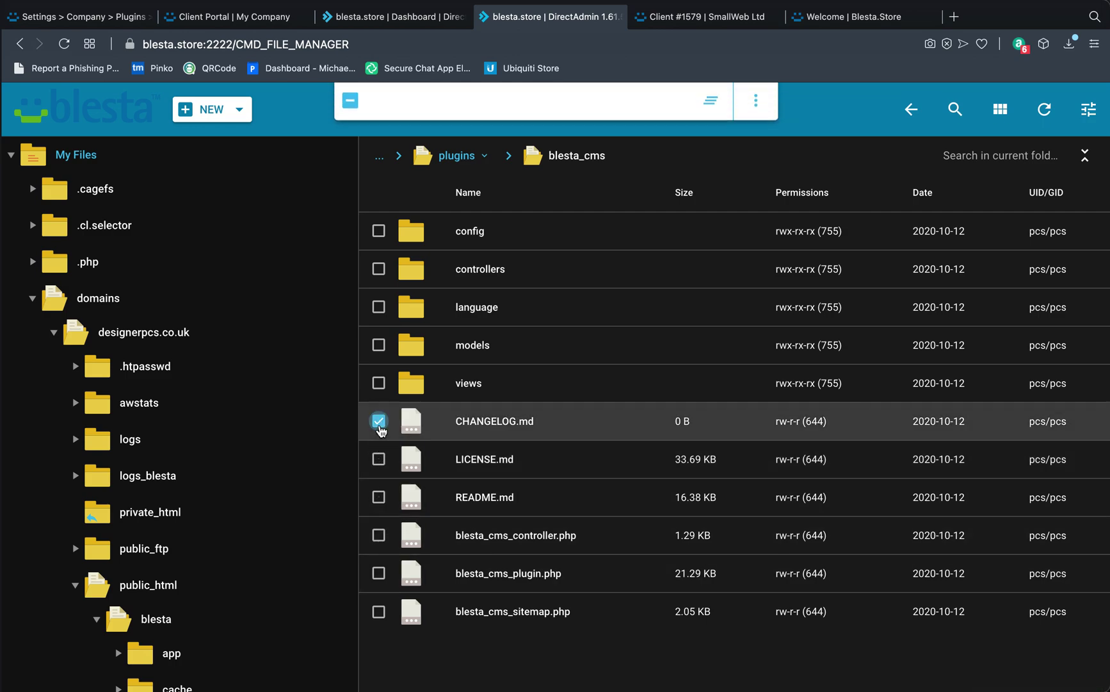
click(379, 423)
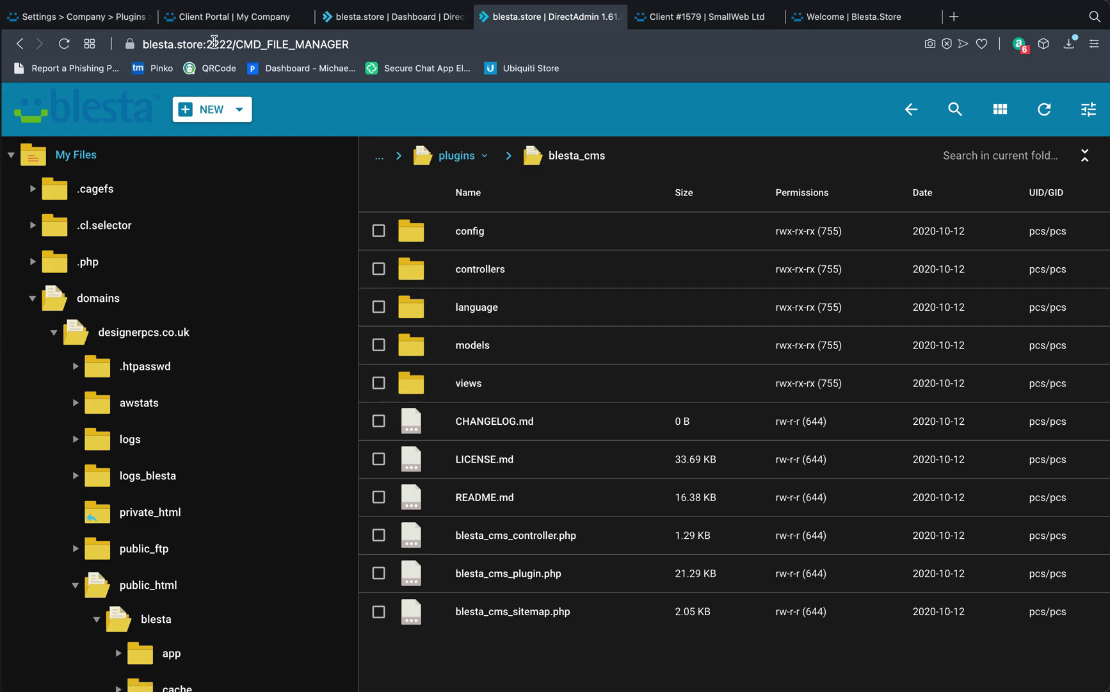
Install the BlestaCMS plugin from Settings > Plugins > Available
click(128, 20)
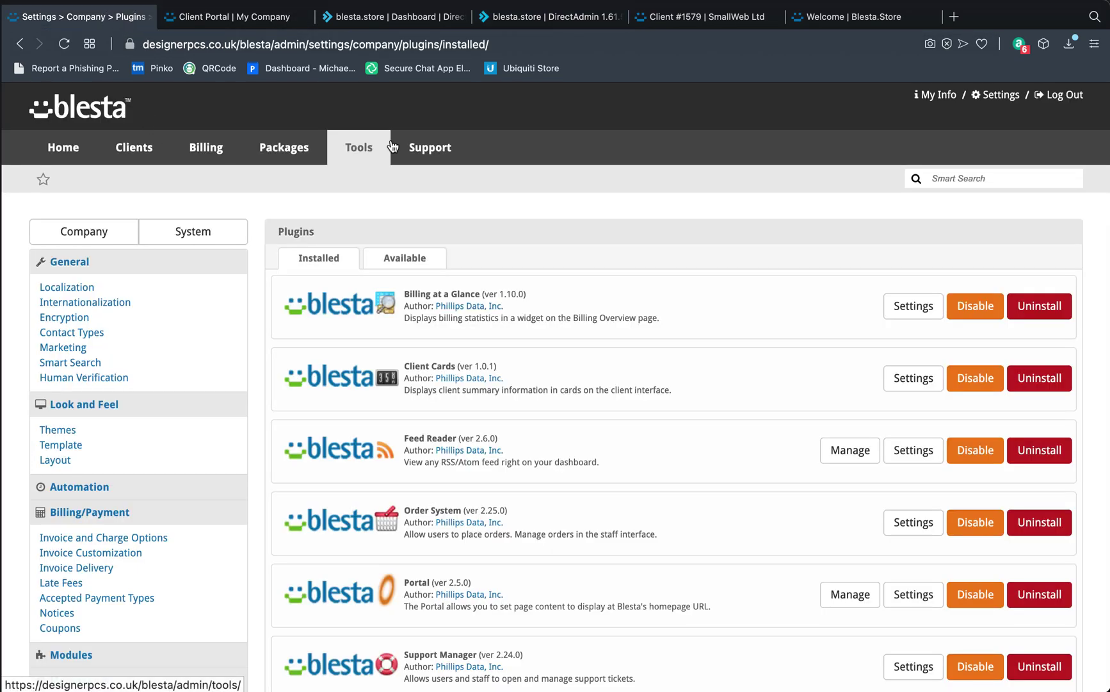
click(1002, 96)
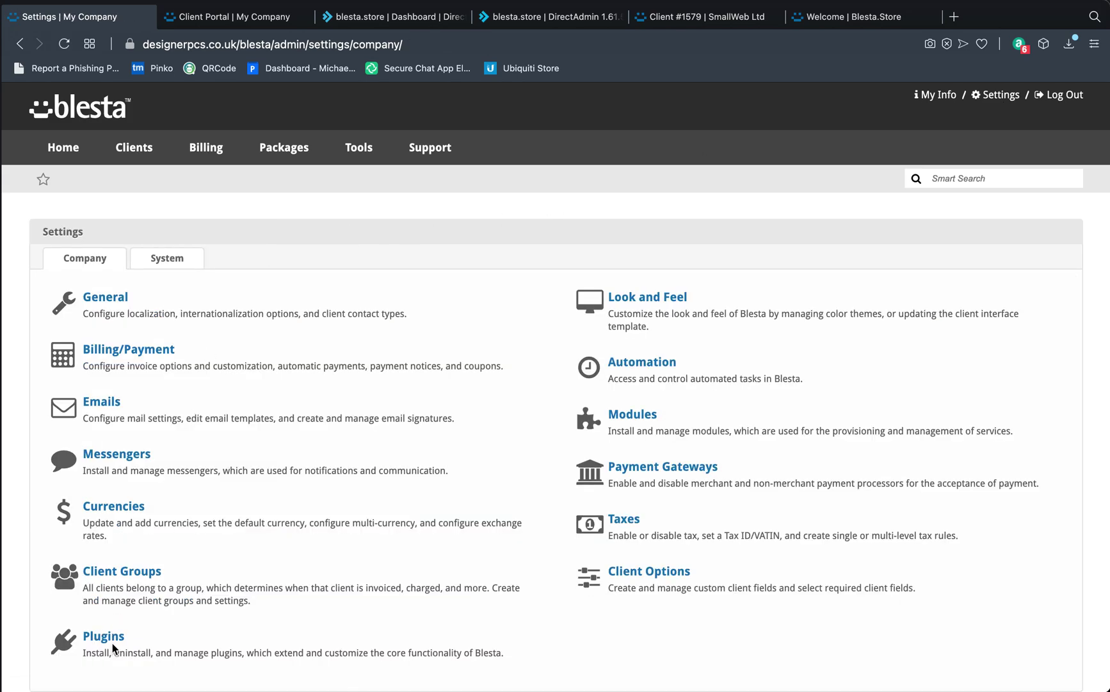
click(114, 639)
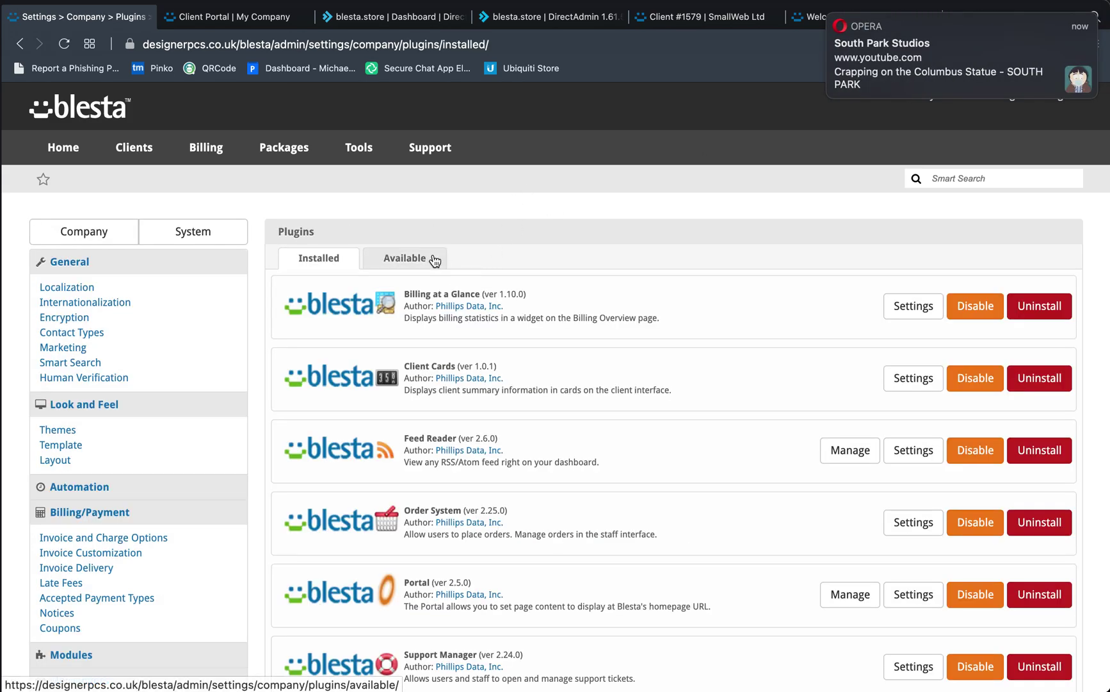
click(434, 259)
scroll(433, 256, down, 3)
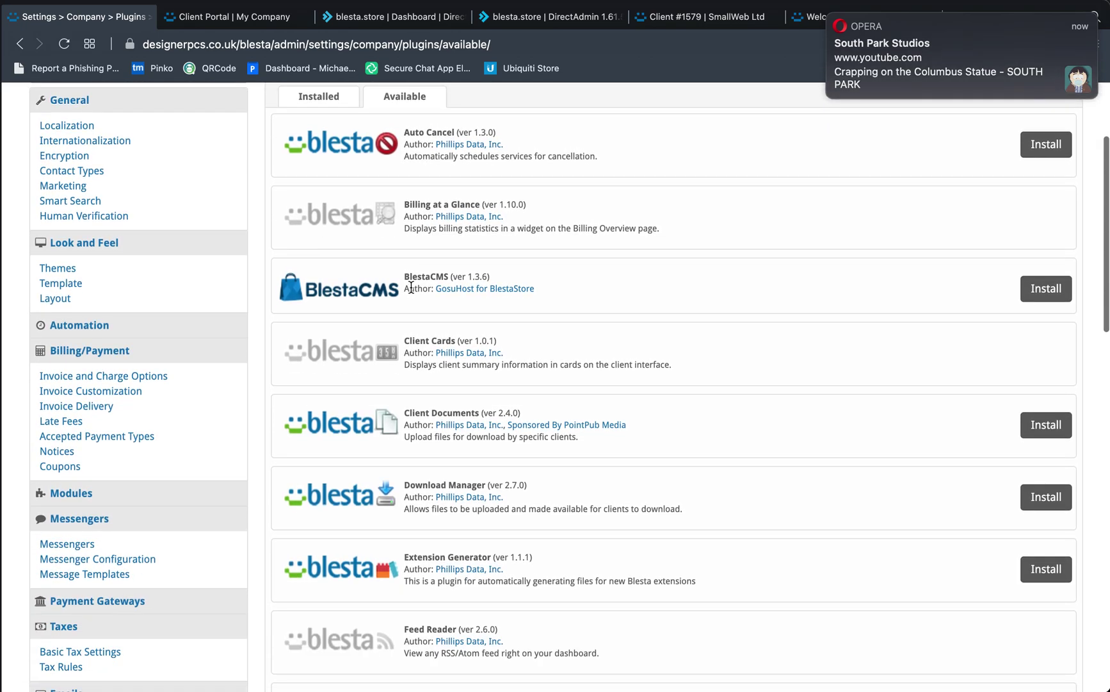
drag(411, 288, 561, 280)
click(416, 279)
click(561, 281)
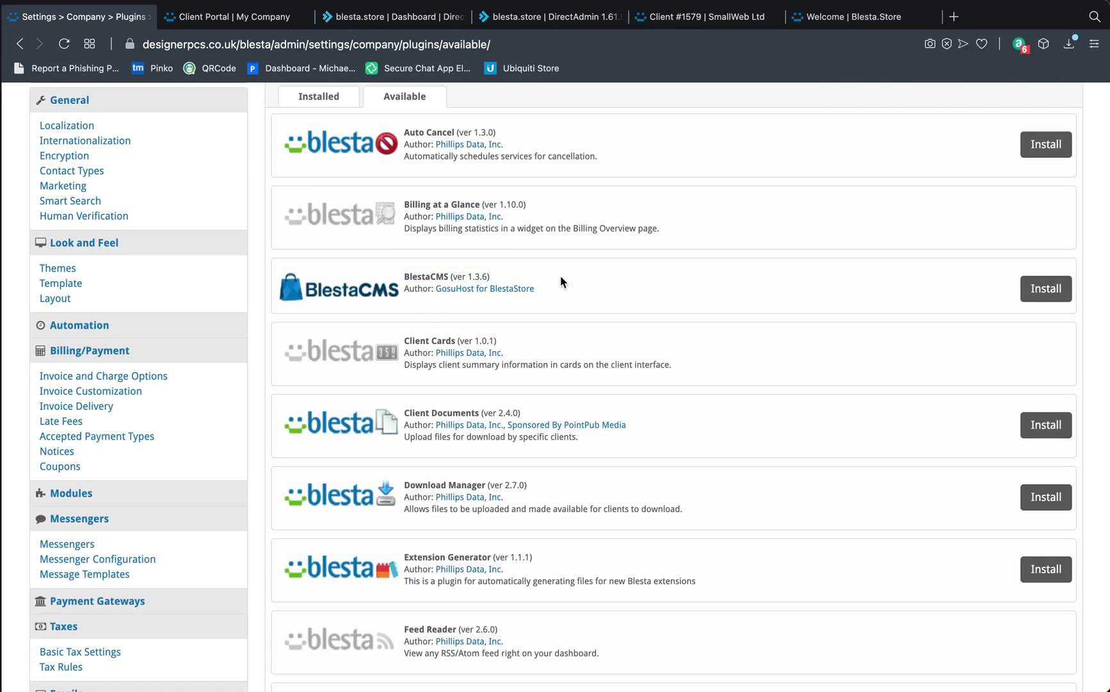
click(1035, 286)
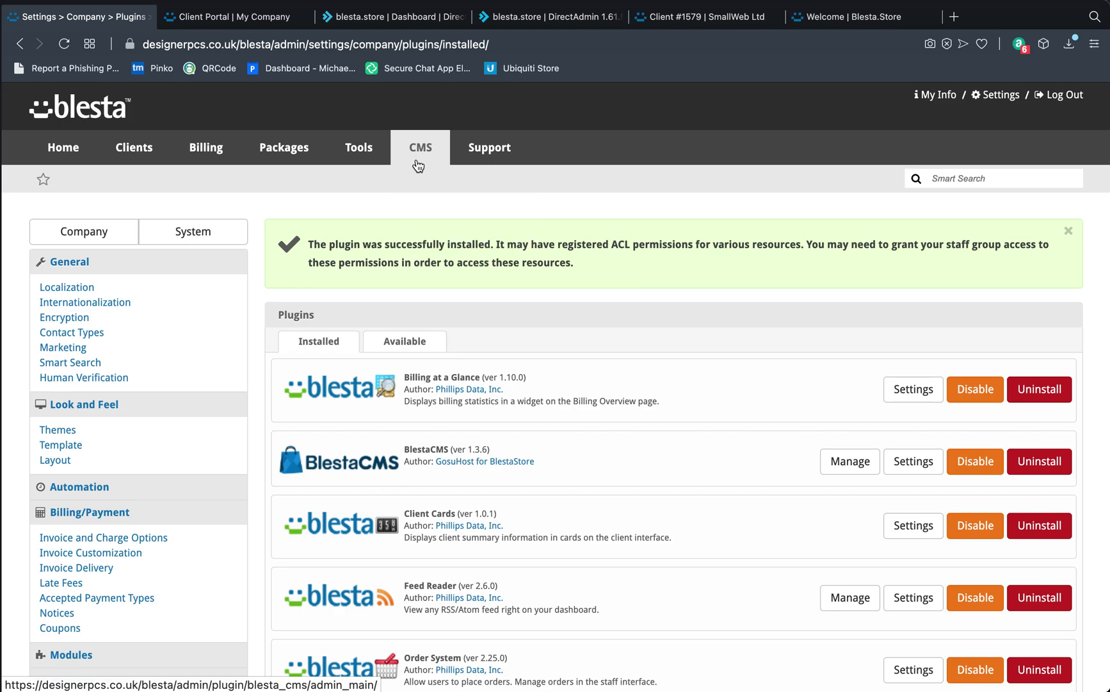
Reload the client portal to see the BlestaCMS message, then return to admin
click(262, 20)
click(280, 42)
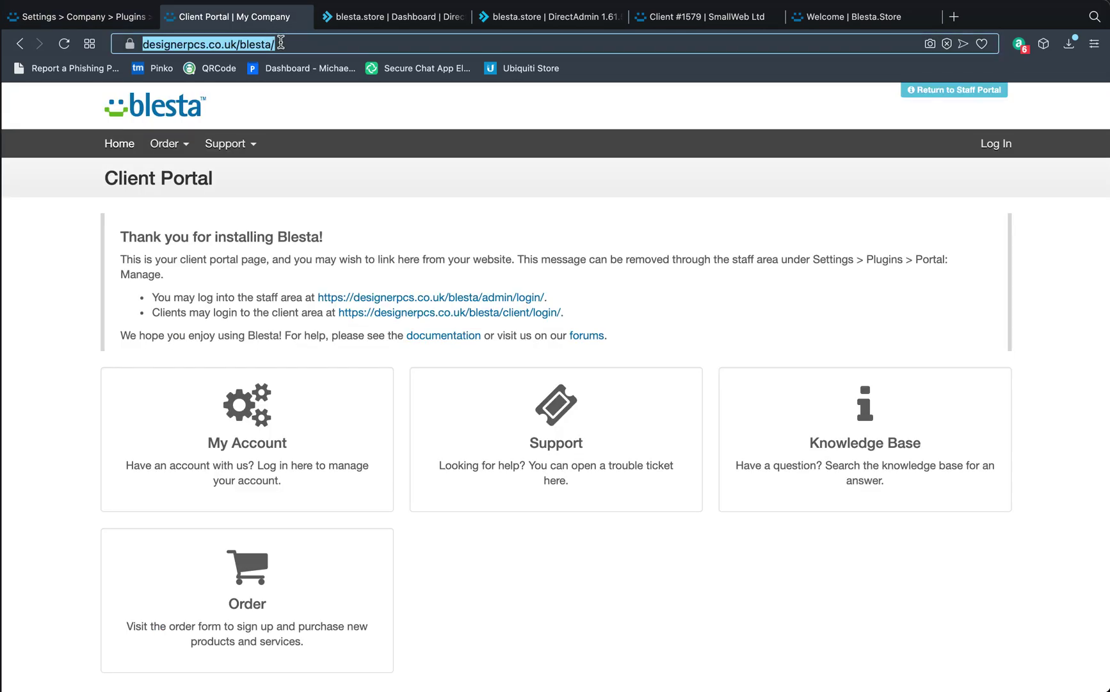
key(Return)
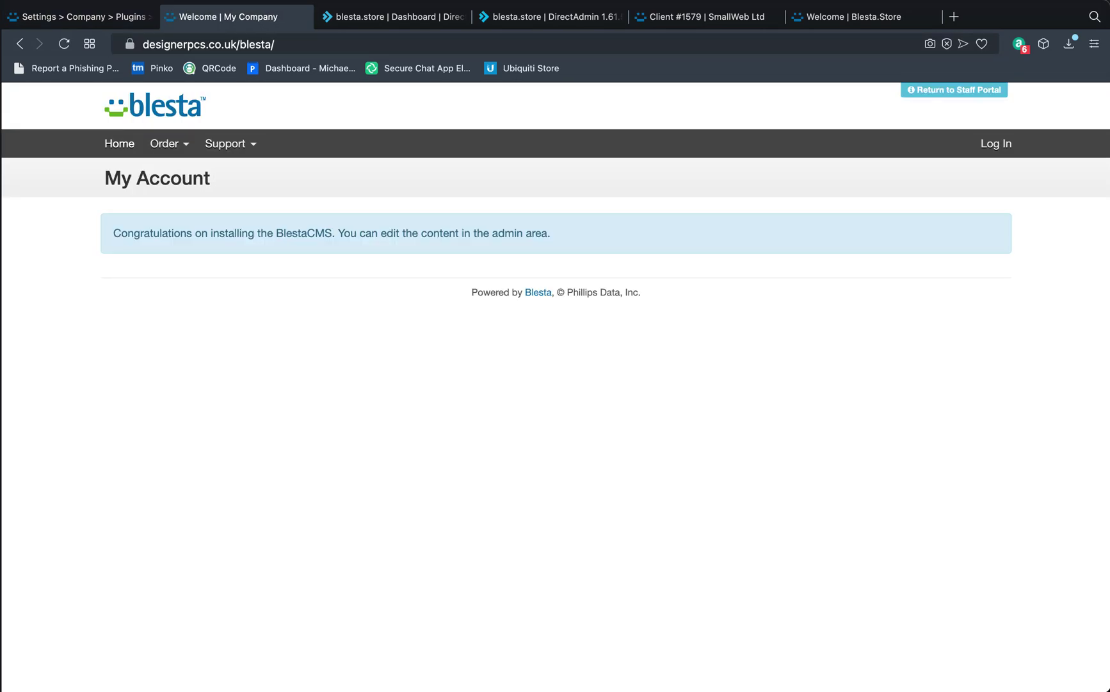
click(134, 24)
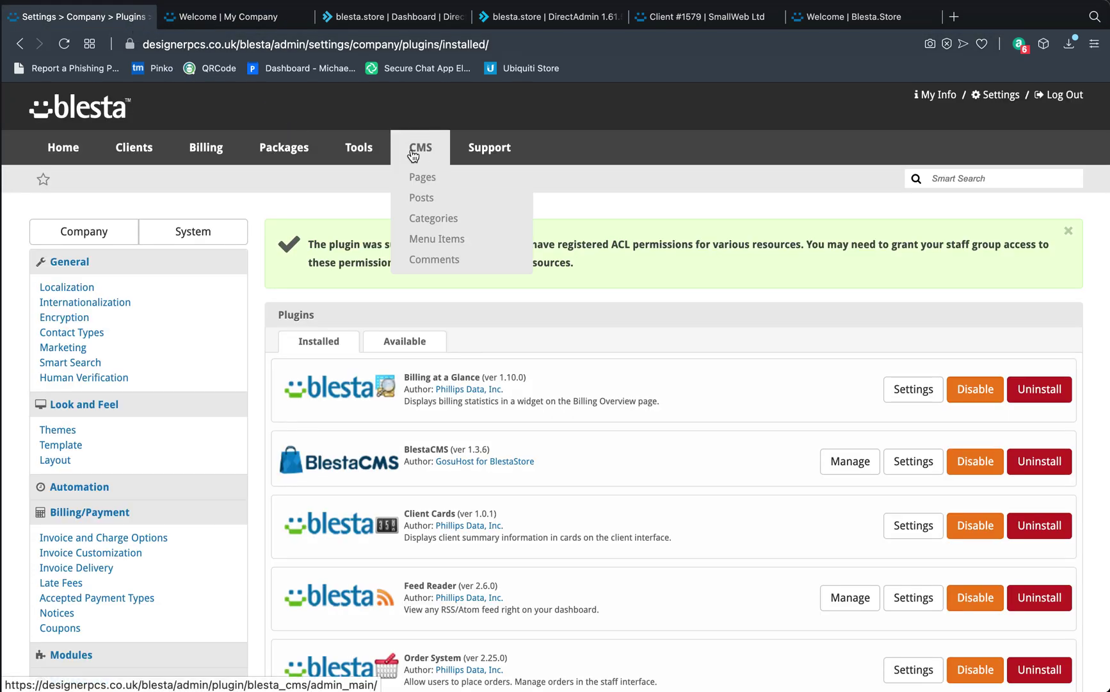
Start a new CMS page titled 'Test' with URI 'test'
click(415, 180)
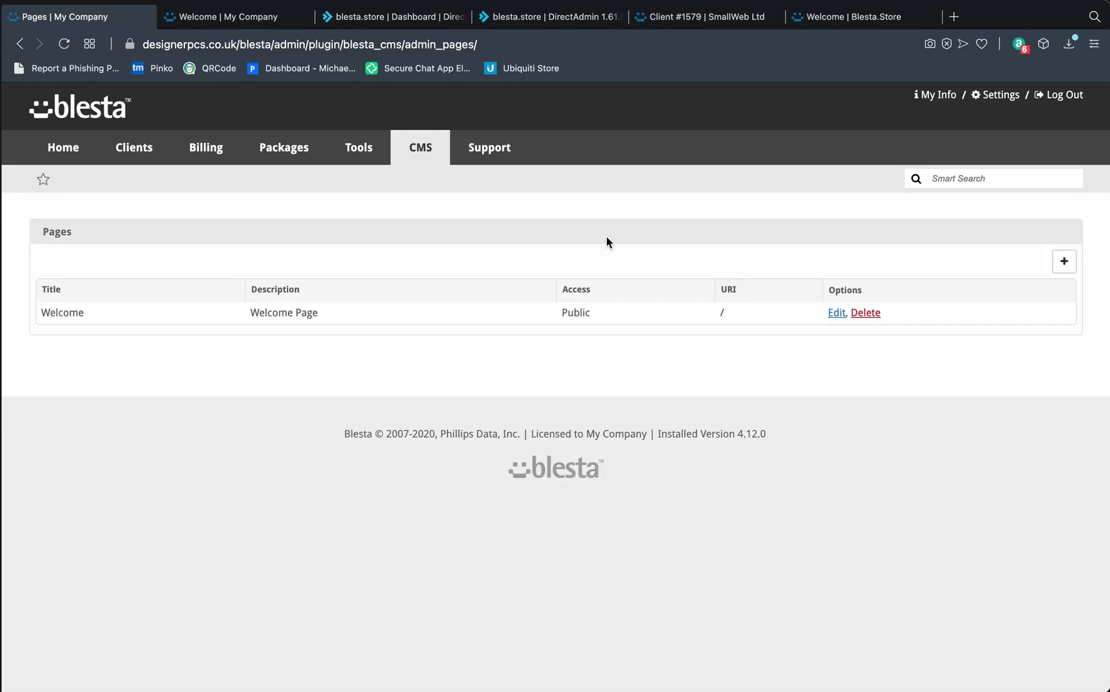
click(1064, 260)
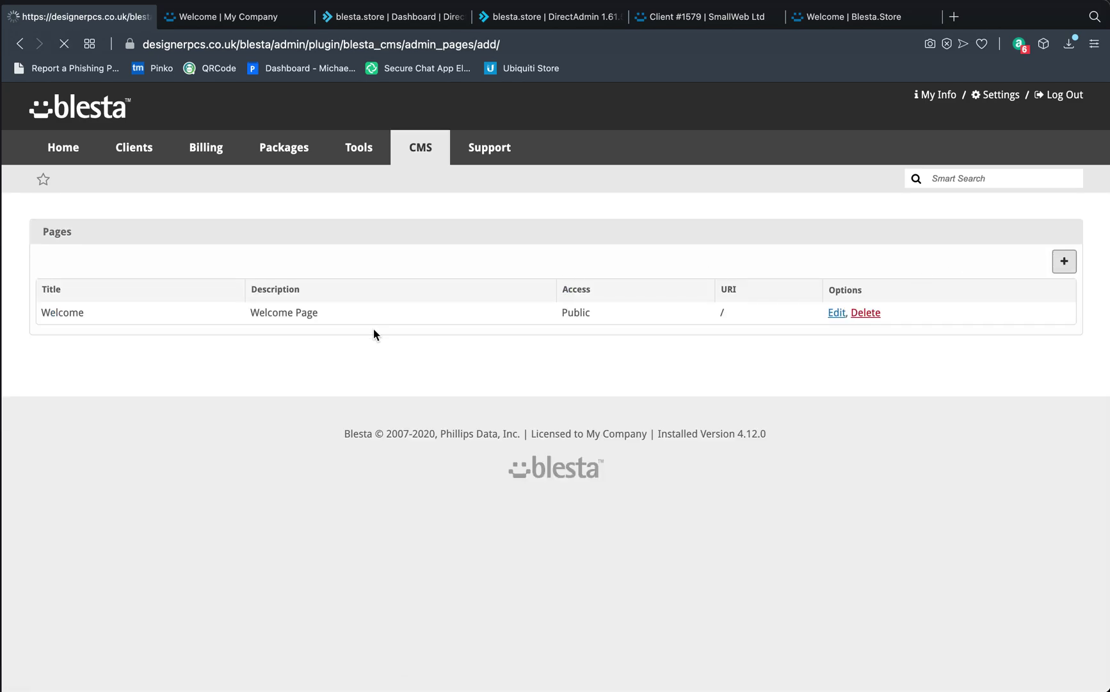
click(175, 311)
text(Test)
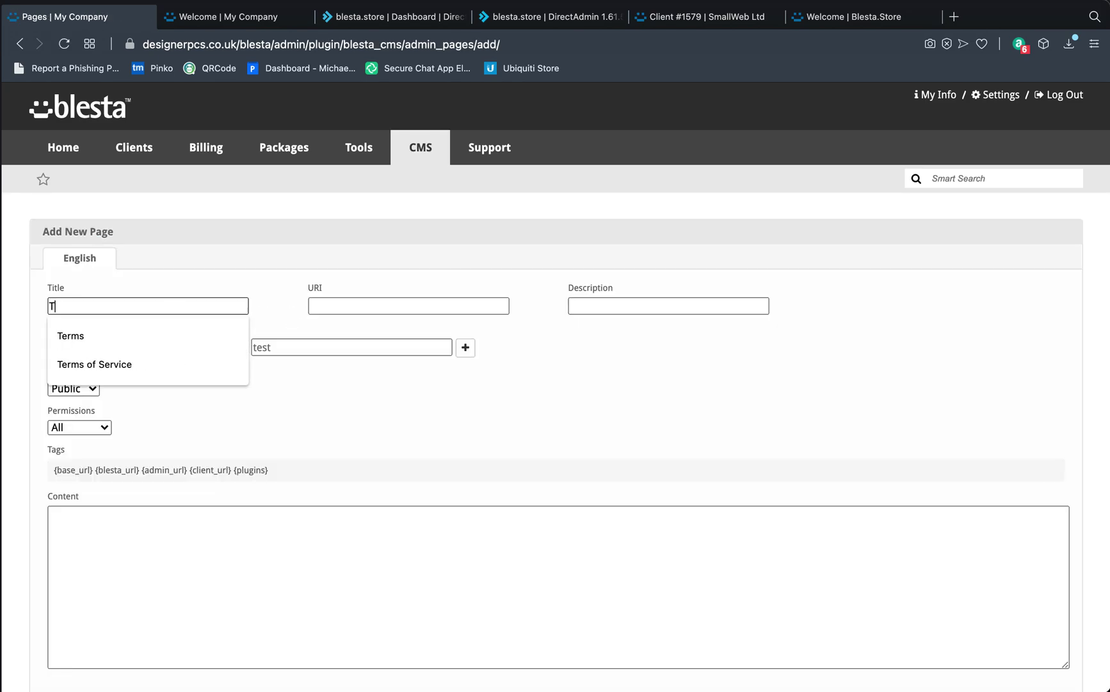
click(314, 306)
text(t)
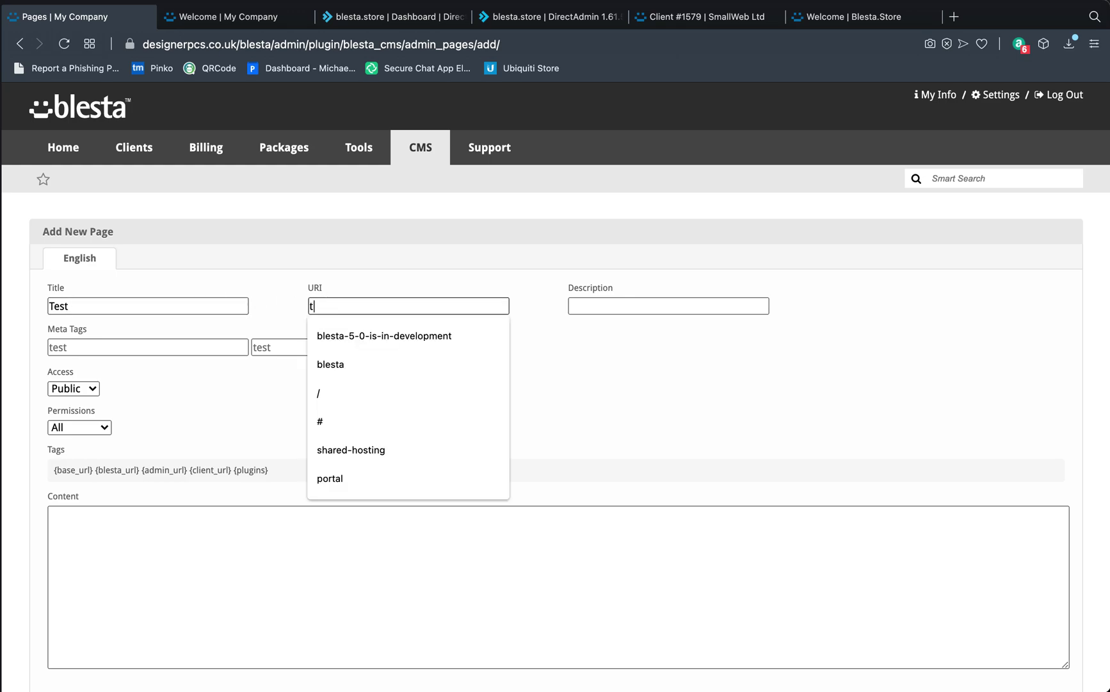
text(est)
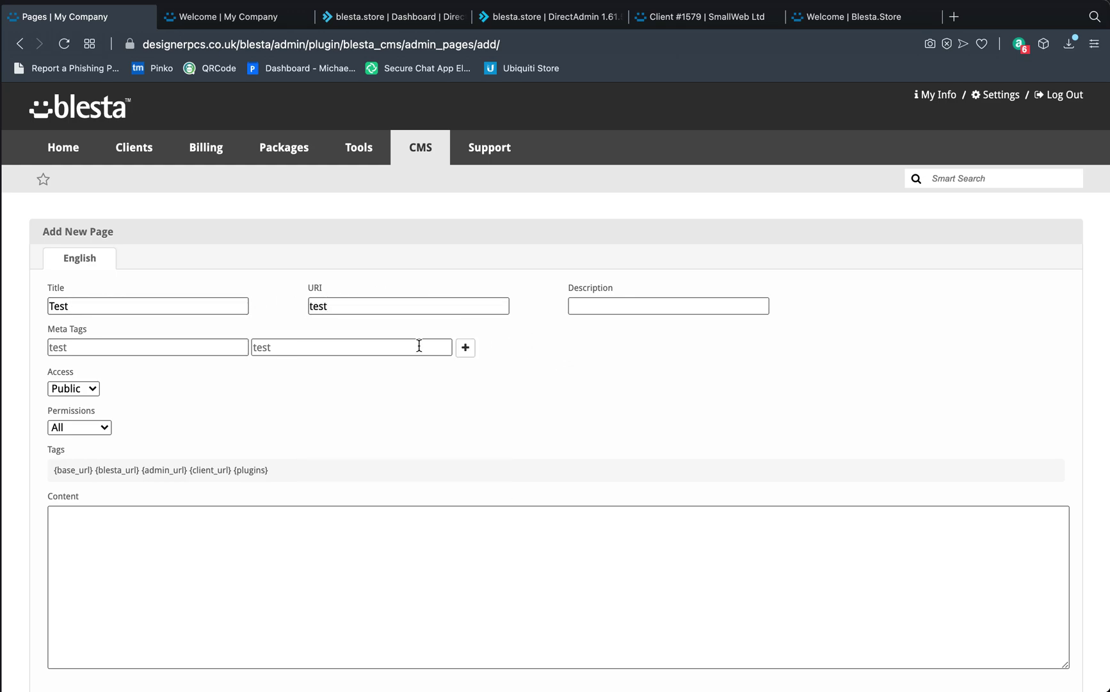
Give the page an <h1> 'Test' heading and a 'This is' paragraph, then submit
click(630, 312)
click(445, 580)
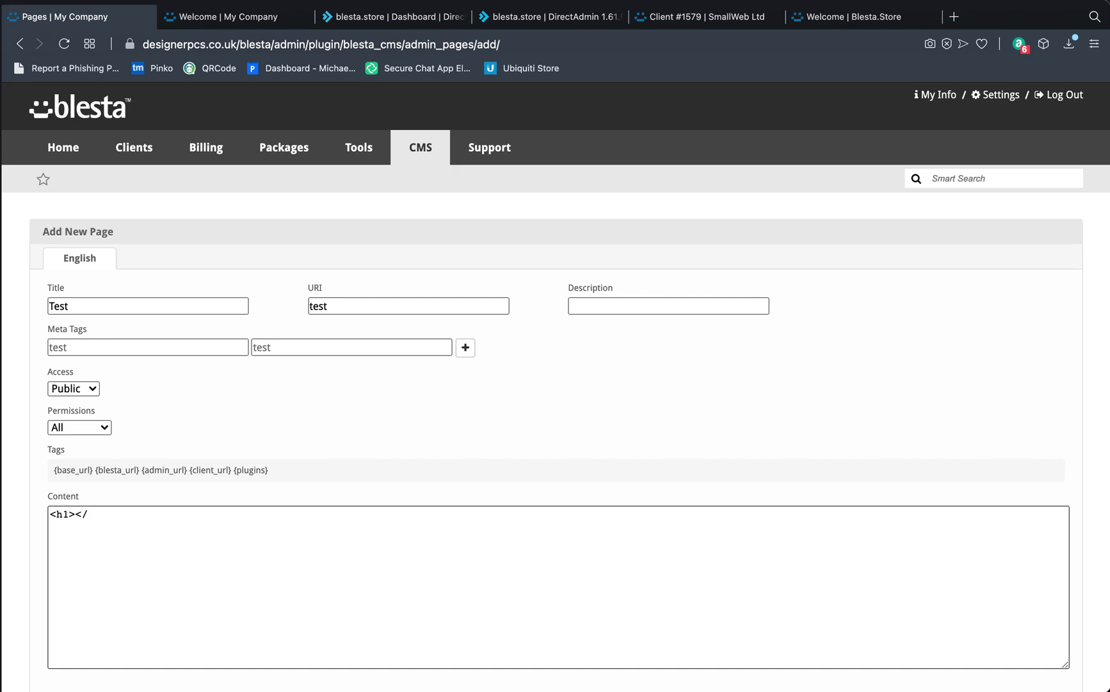
text(<h1></h1>)
click(75, 514)
text(Trest)
key(BackSpace)
key(BackSpace)
key(BackSpace)
click(69, 526)
text(This is a test!</p>)
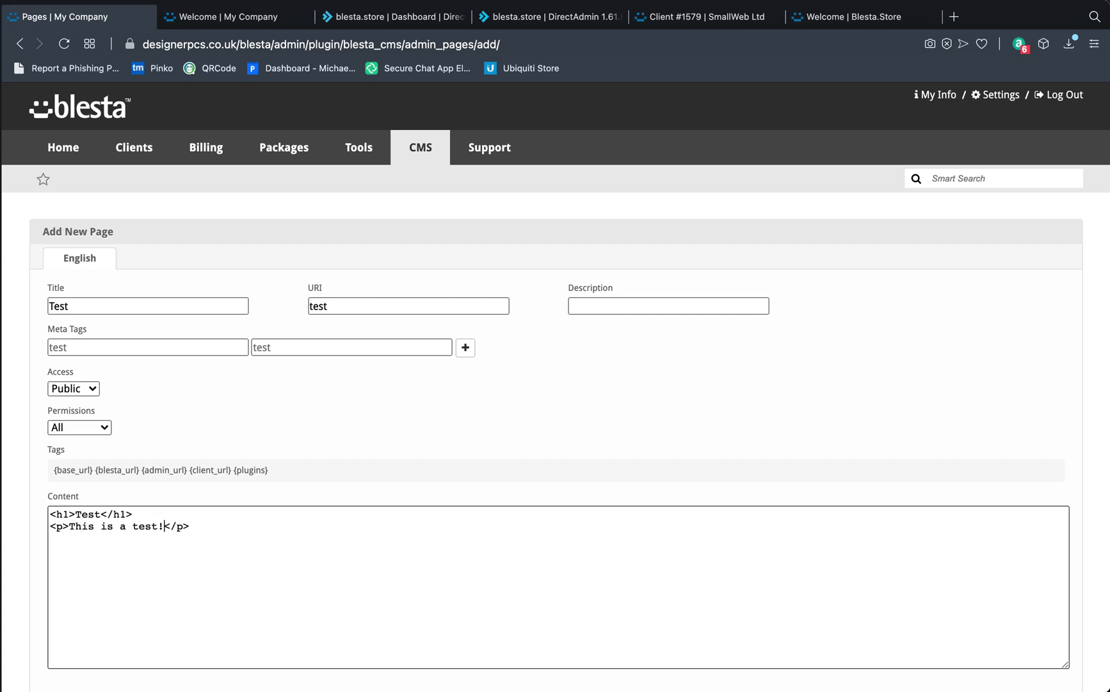
scroll(305, 471, down, 5)
click(1051, 501)
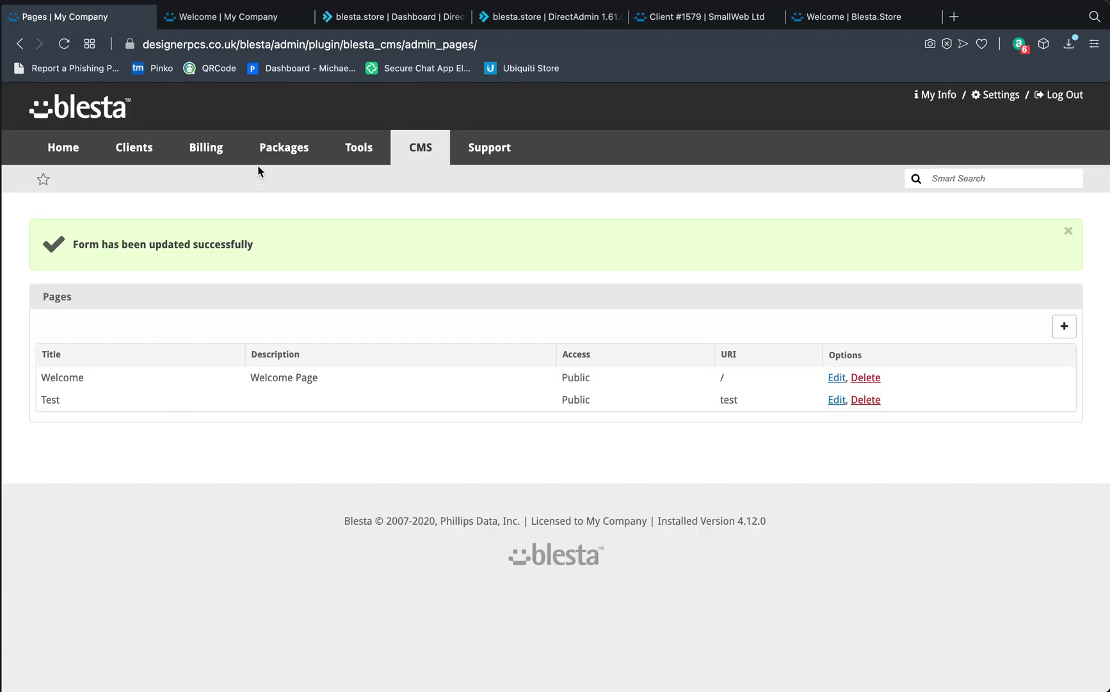
Load blesta/test in the client portal and check its 'This is a test!' text
click(255, 9)
click(264, 43)
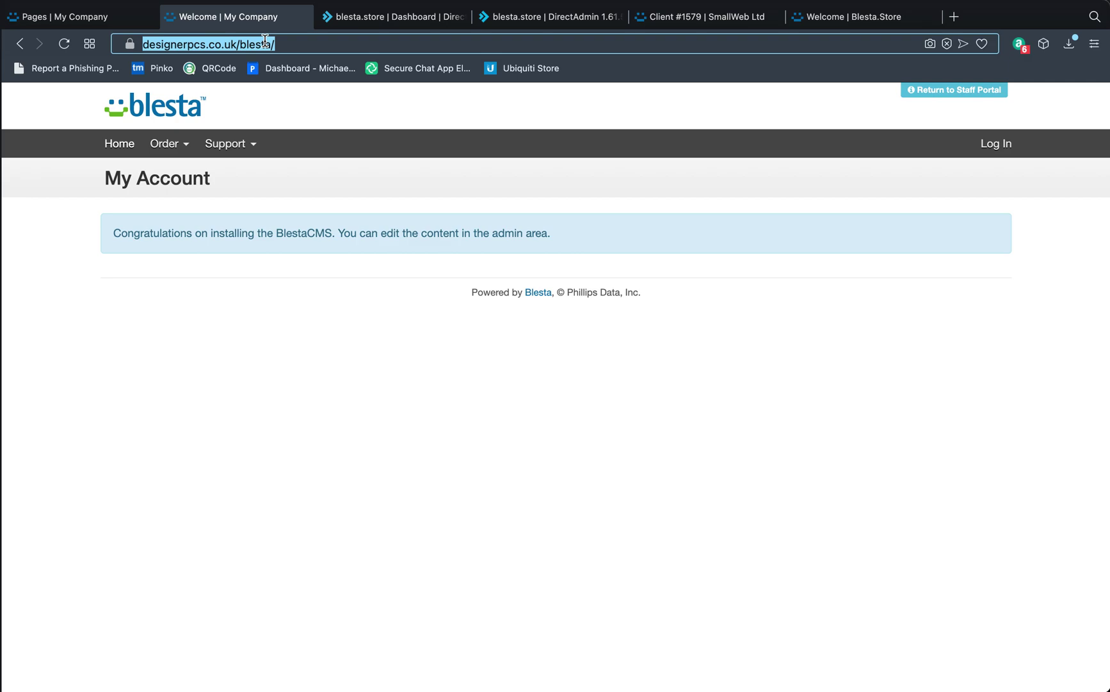
key(Return)
click(314, 44)
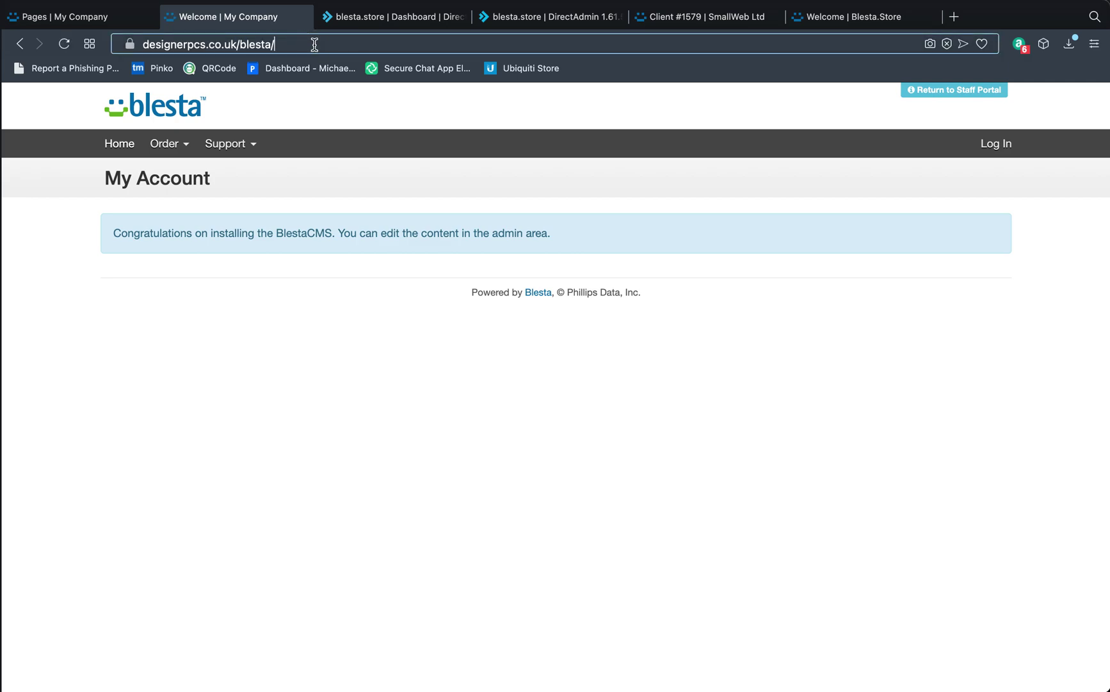
text(test)
key(Return)
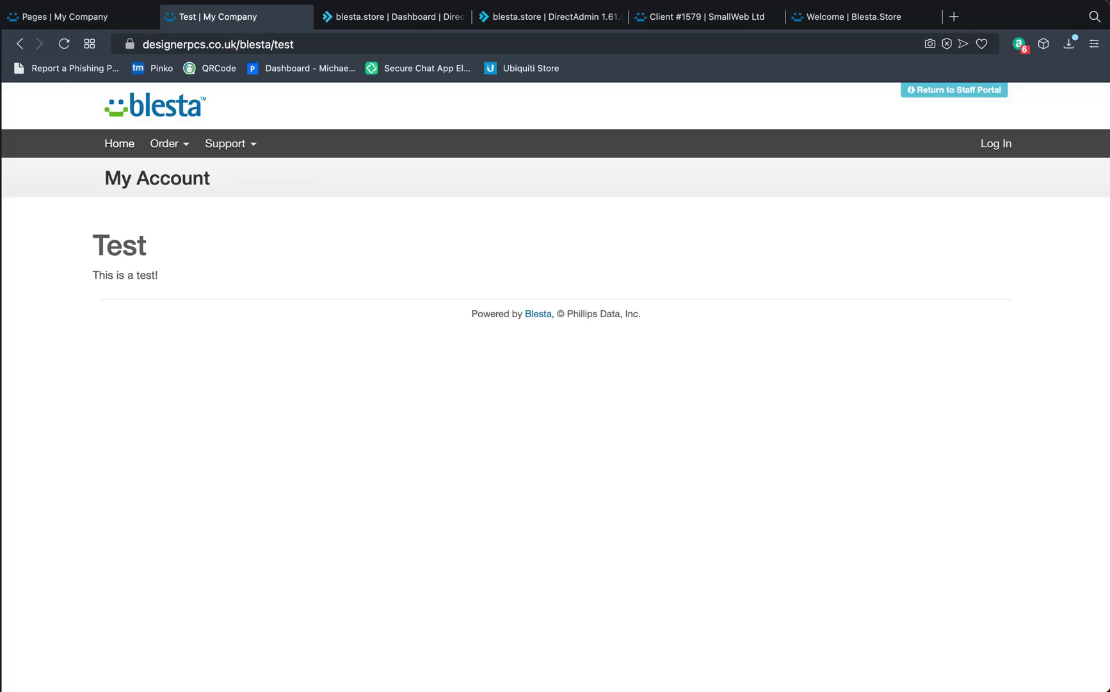
drag(147, 246, 240, 285)
click(241, 285)
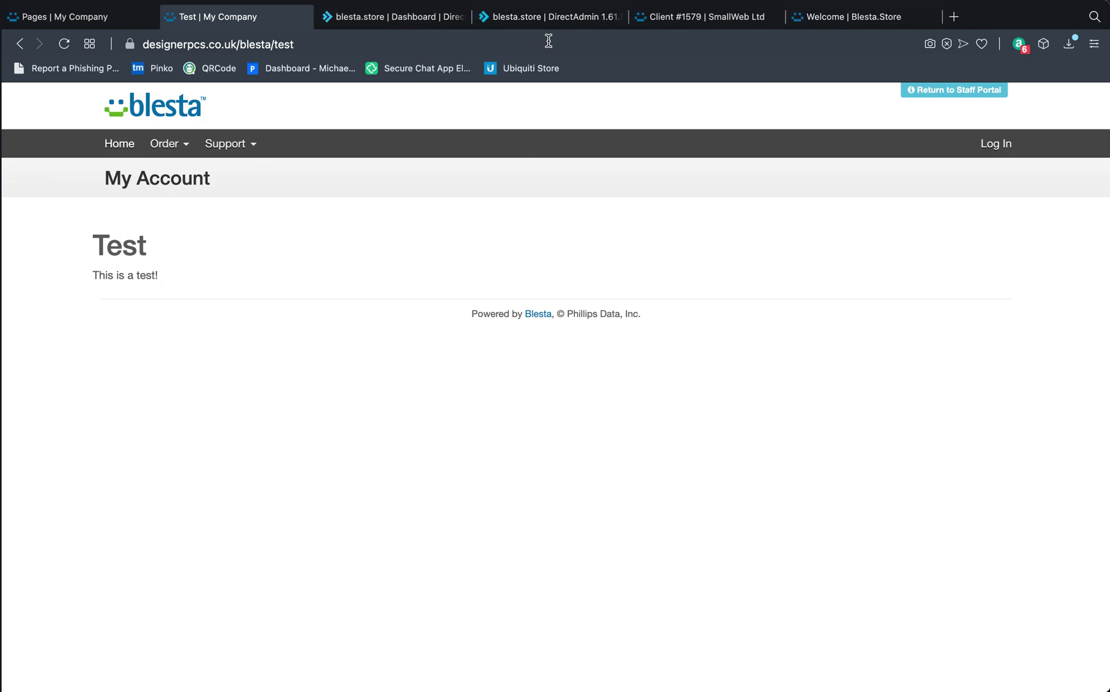
click(954, 17)
Open the cms.blesta.how documentation and read its Blesta Navigation section
text(cms.)
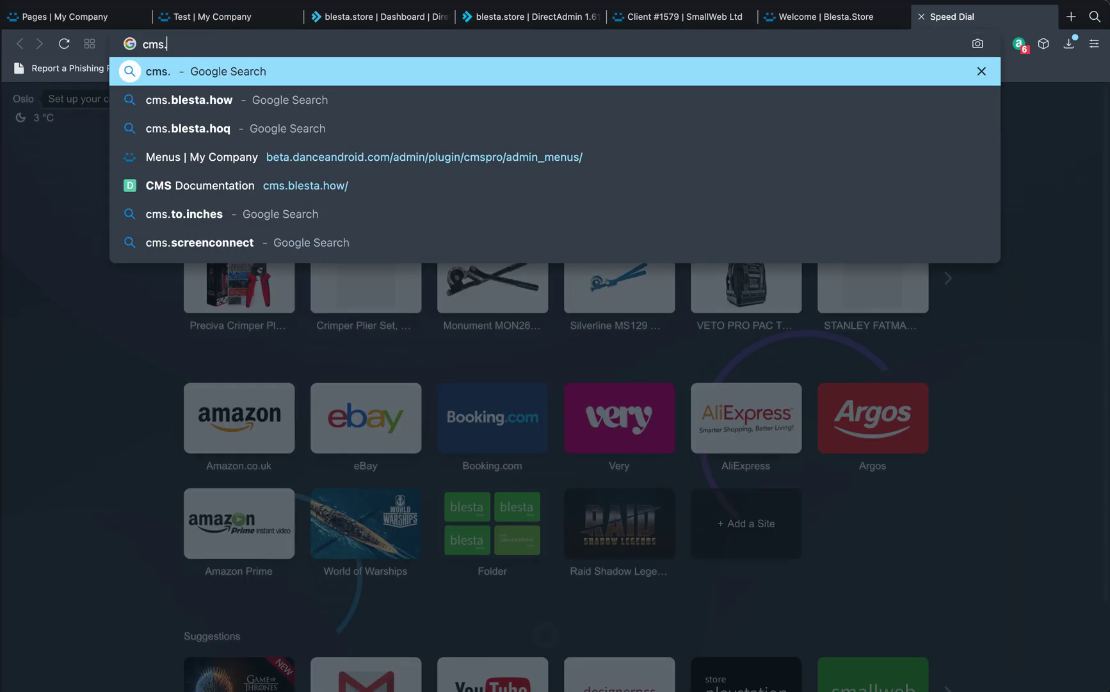
text(b)
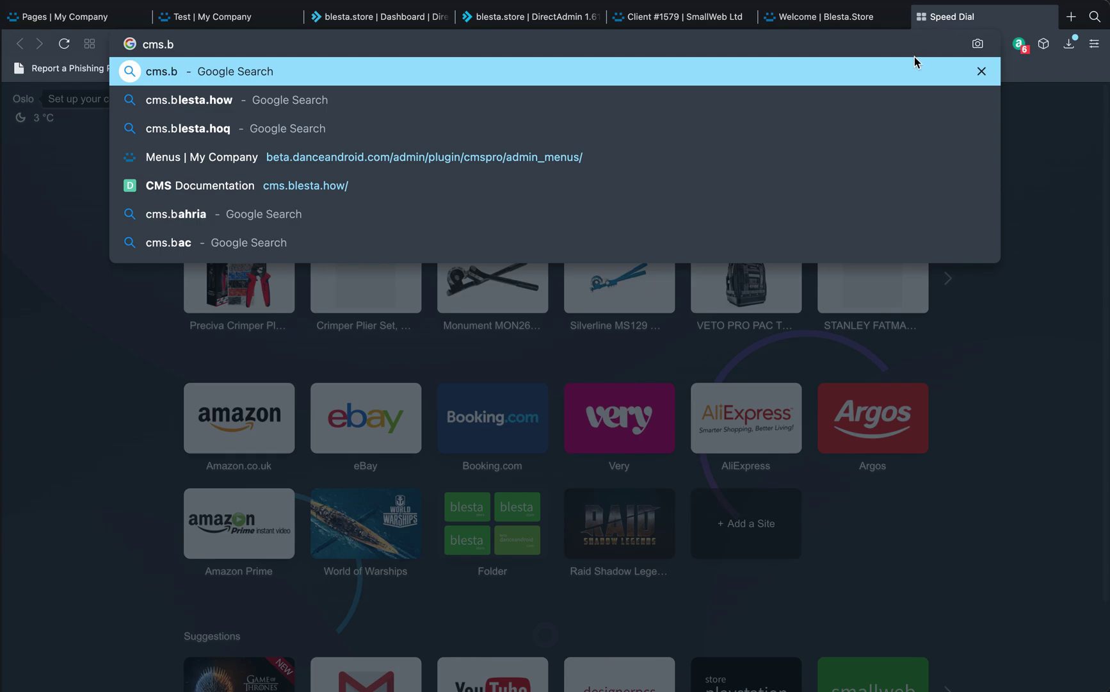
click(475, 184)
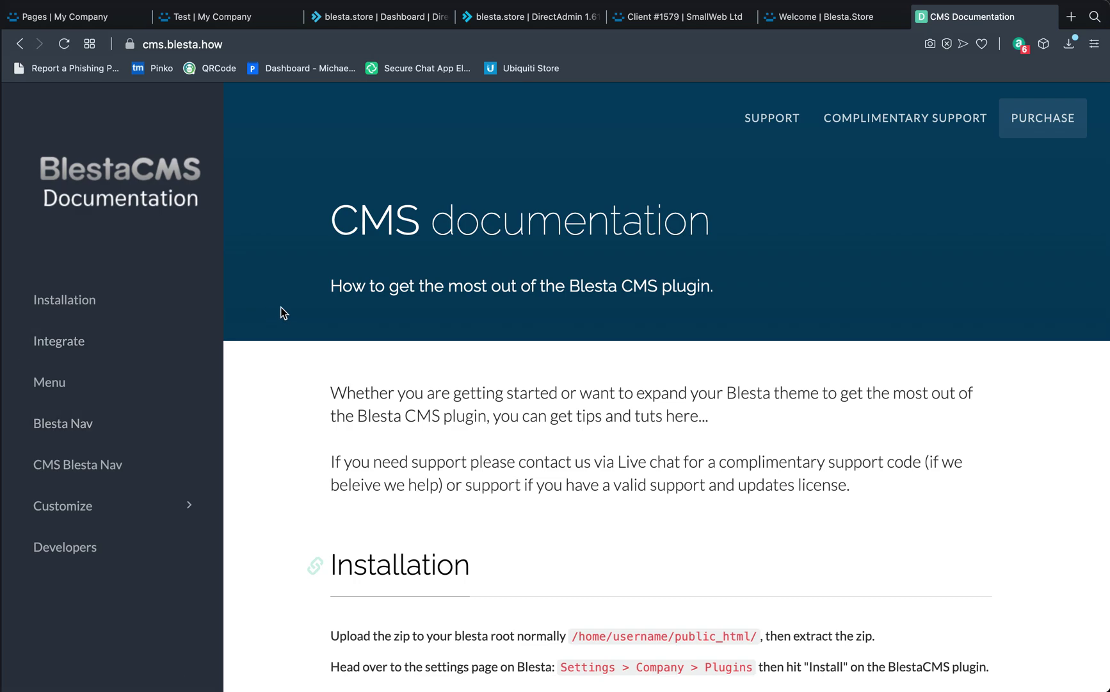
click(129, 418)
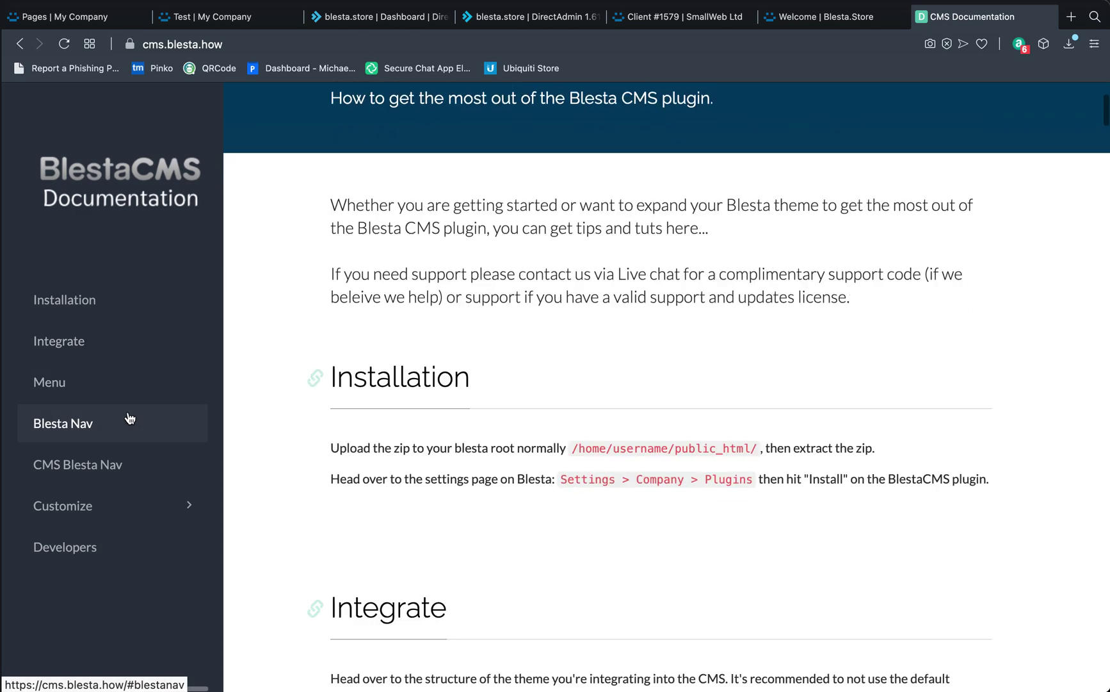
click(331, 235)
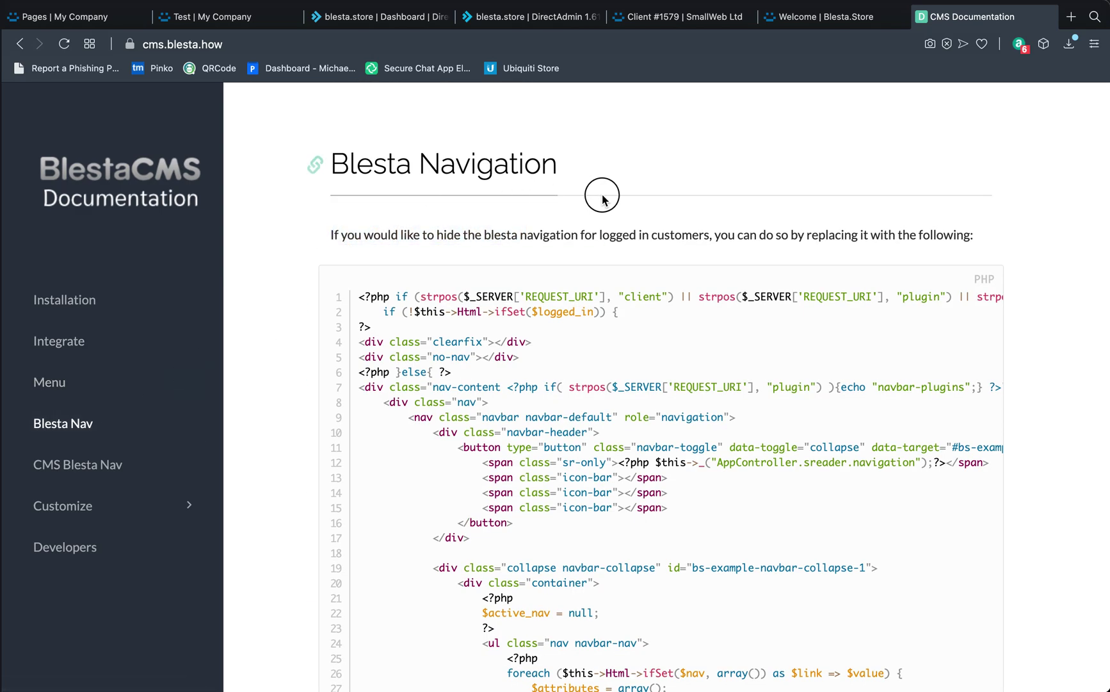
shift+click(600, 217)
click(600, 212)
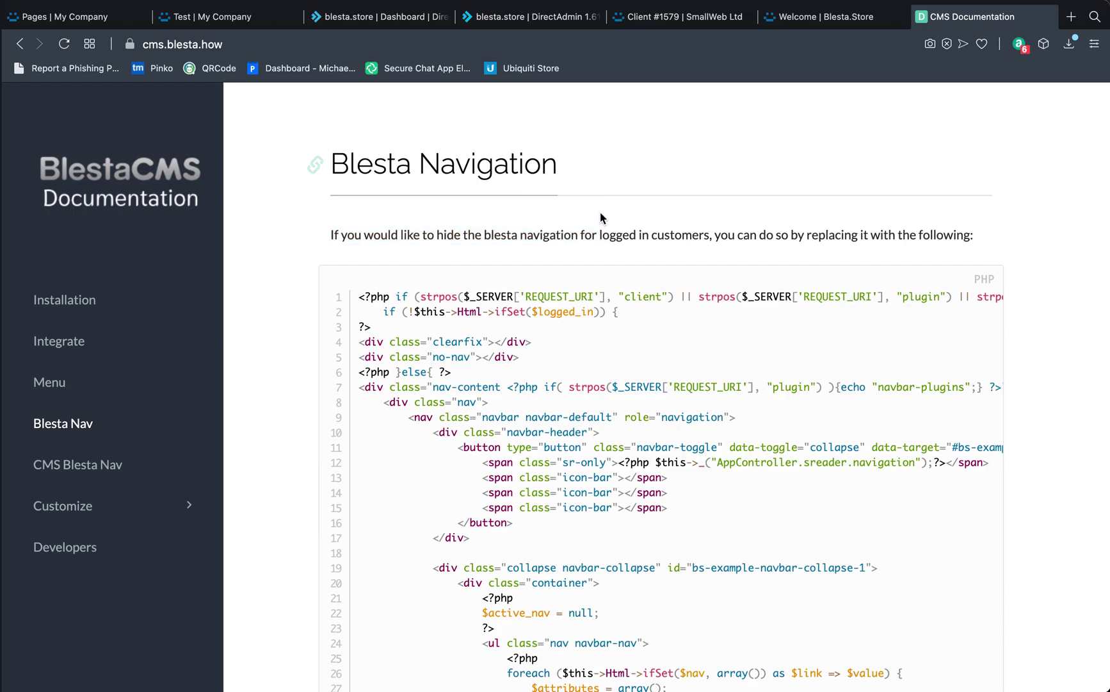
Copy the replacement navigation code from the CMS Blesta Nav section
click(88, 476)
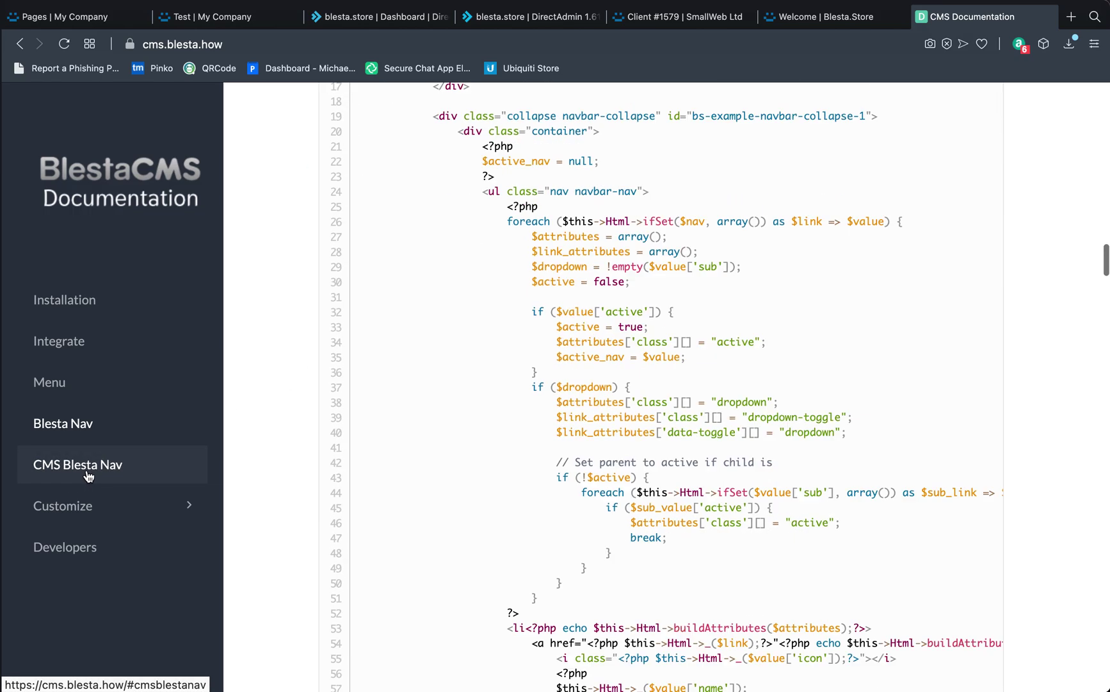
click(326, 242)
drag(327, 242, 642, 224)
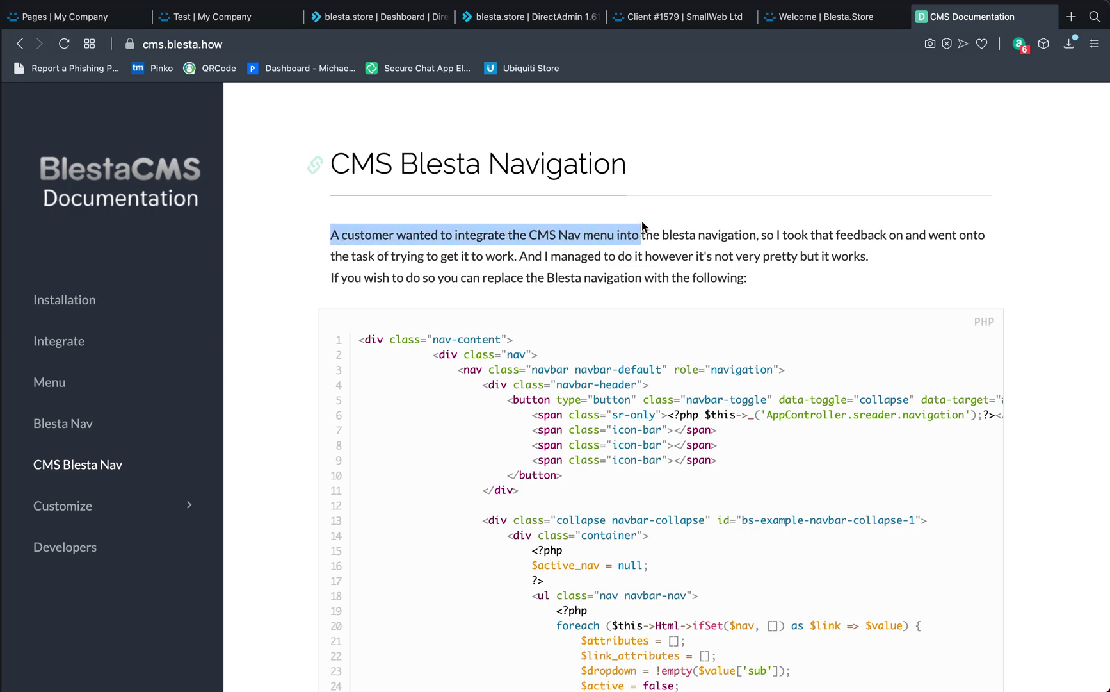
double_click(711, 234)
triple_click(712, 234)
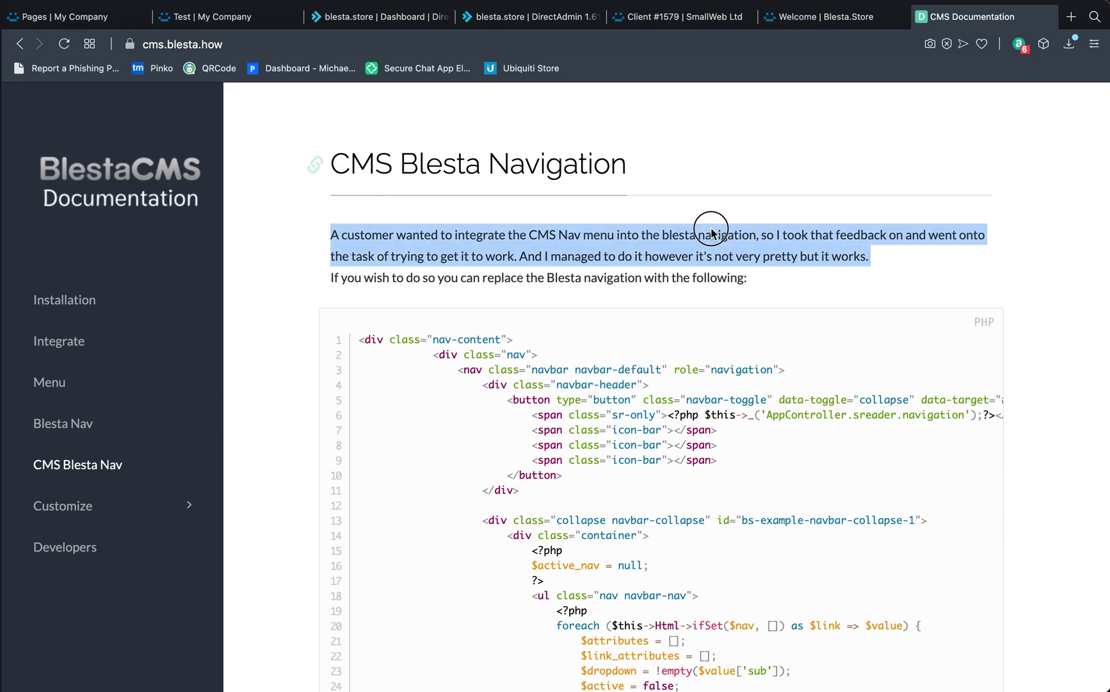
click(712, 233)
scroll(382, 261, down, 2)
scroll(383, 262, down, 1)
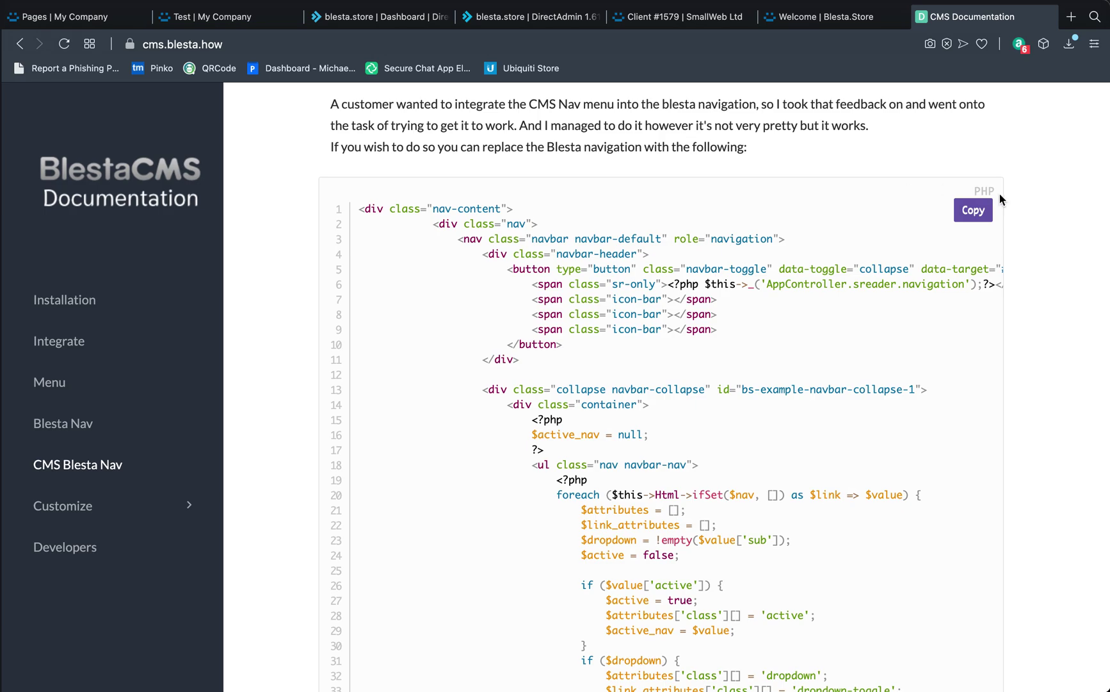
click(969, 217)
drag(450, 237, 496, 325)
click(495, 307)
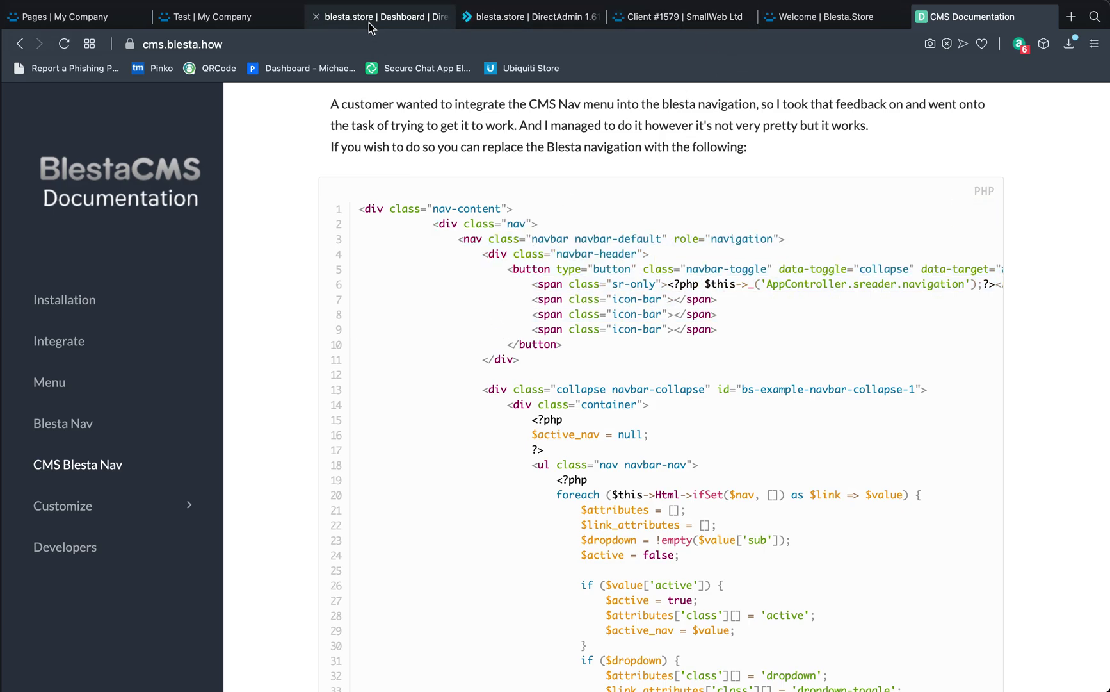
click(537, 20)
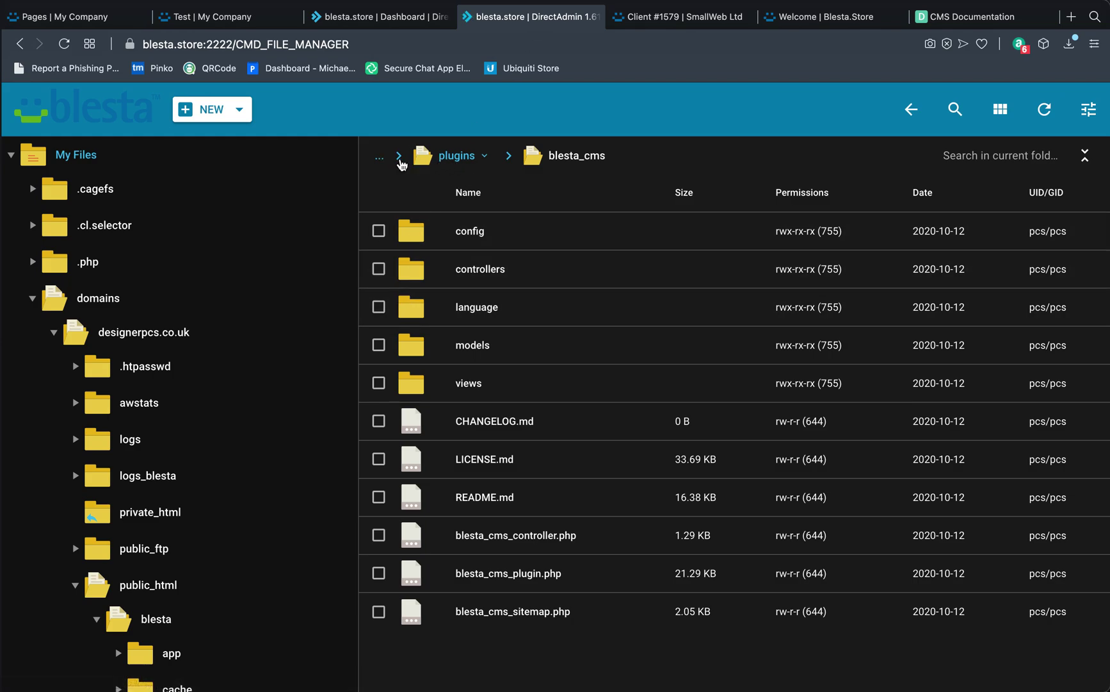
Browse to blesta/app/views/client/bootstrap and tick structure.pdt
click(400, 160)
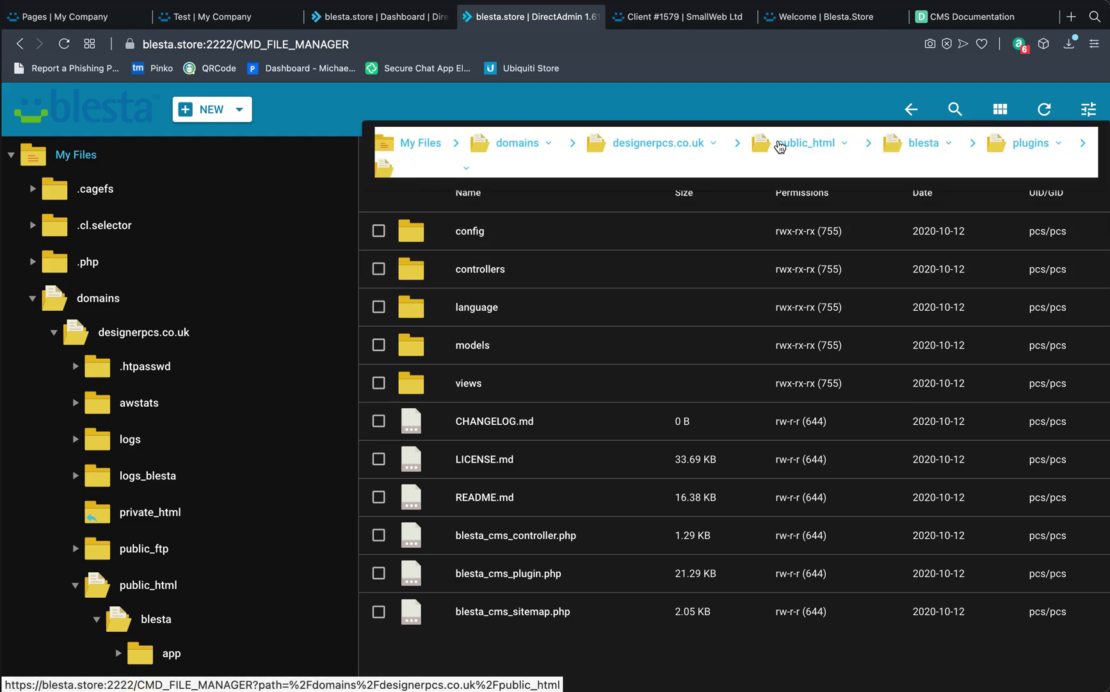
click(918, 142)
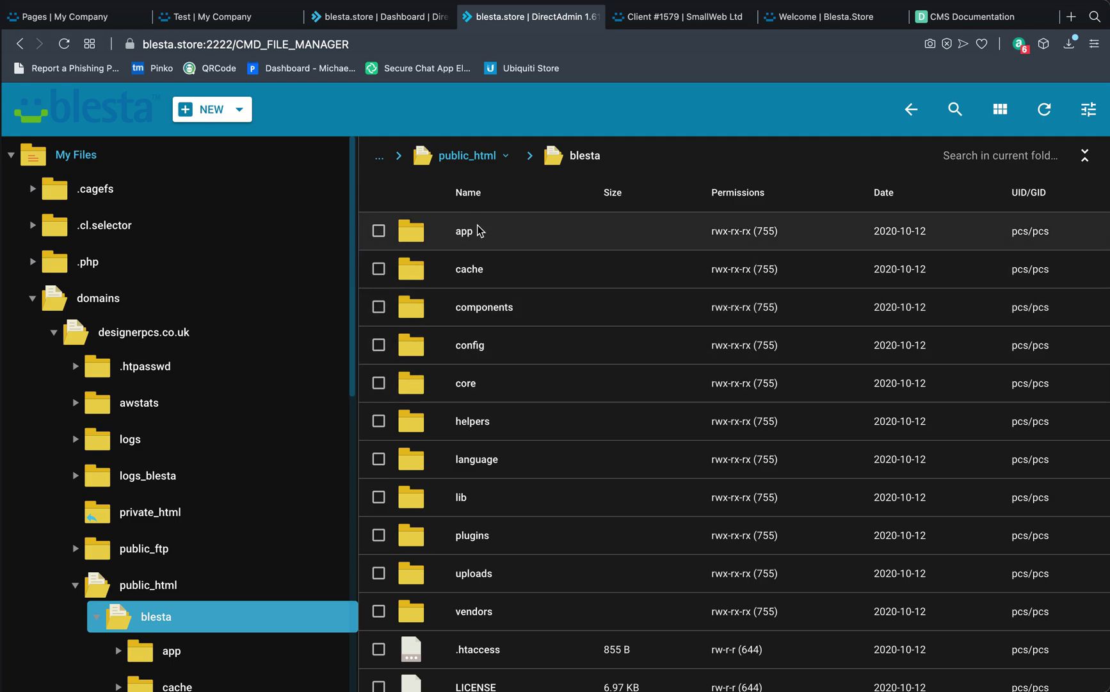
double_click(479, 231)
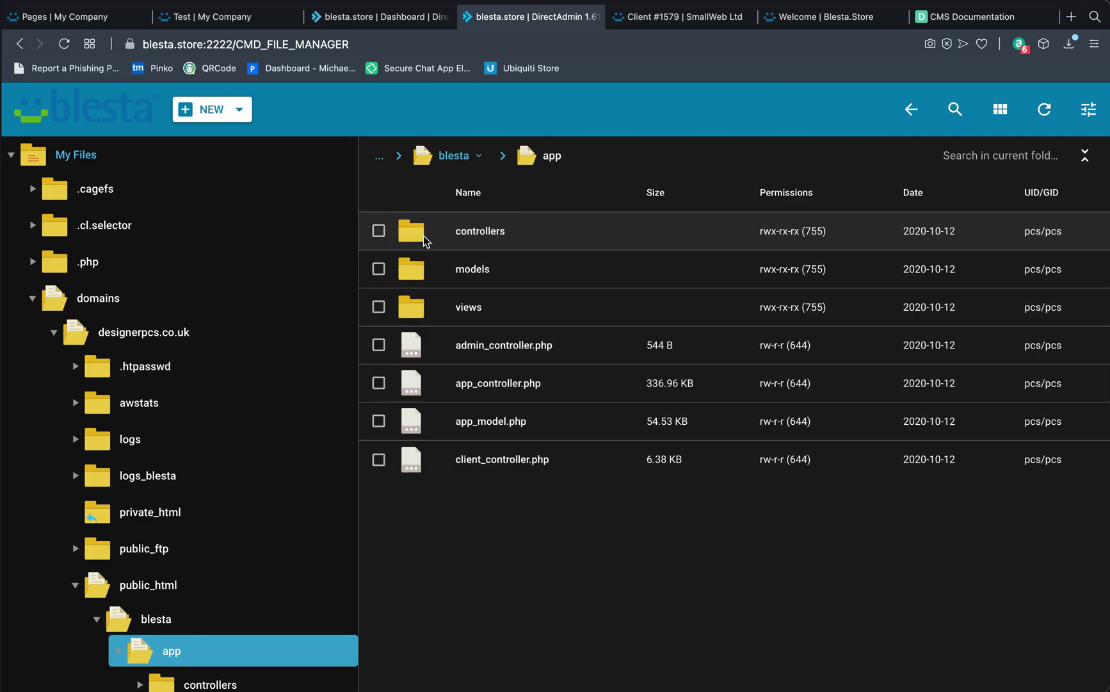
double_click(410, 308)
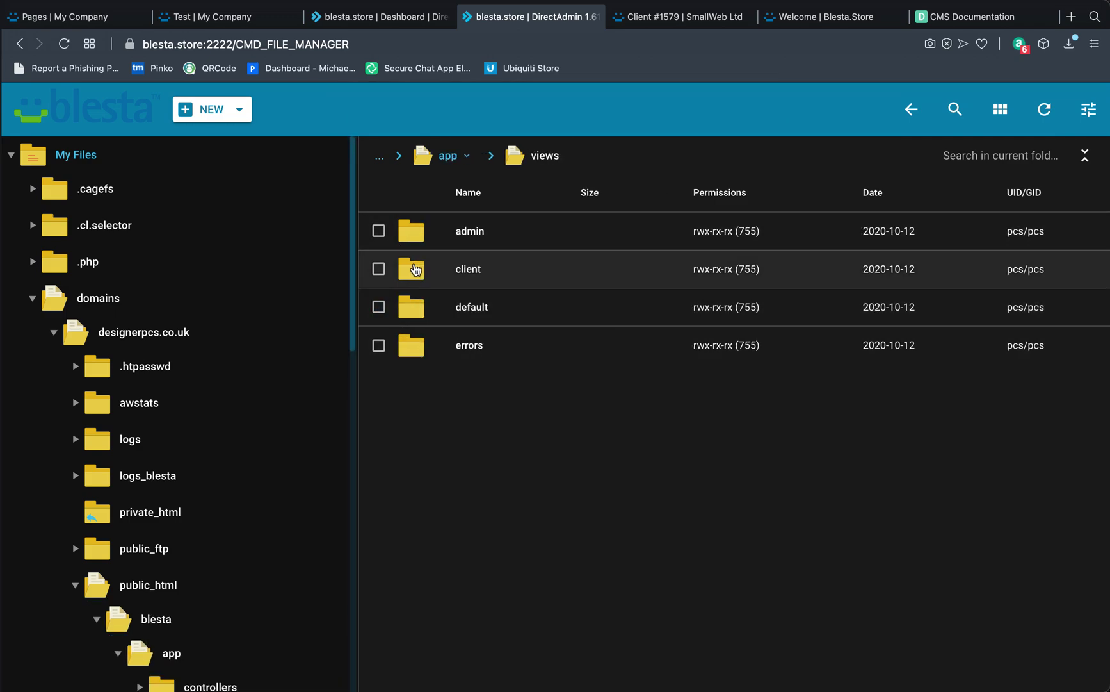
double_click(414, 271)
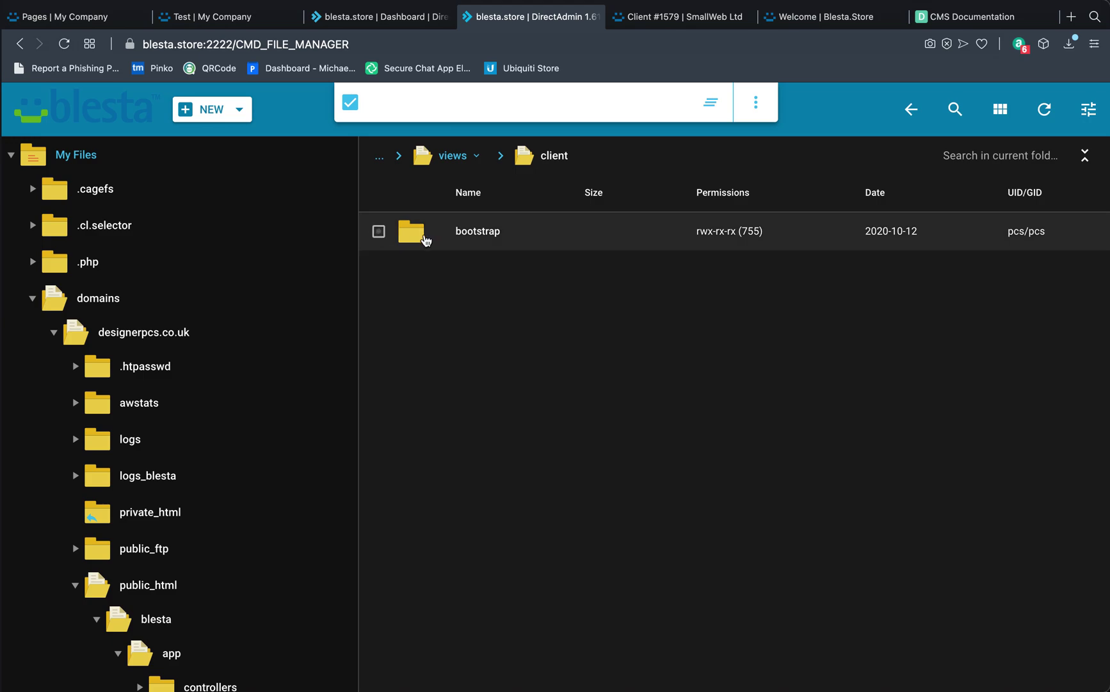
double_click(413, 236)
scroll(414, 284, down, 1)
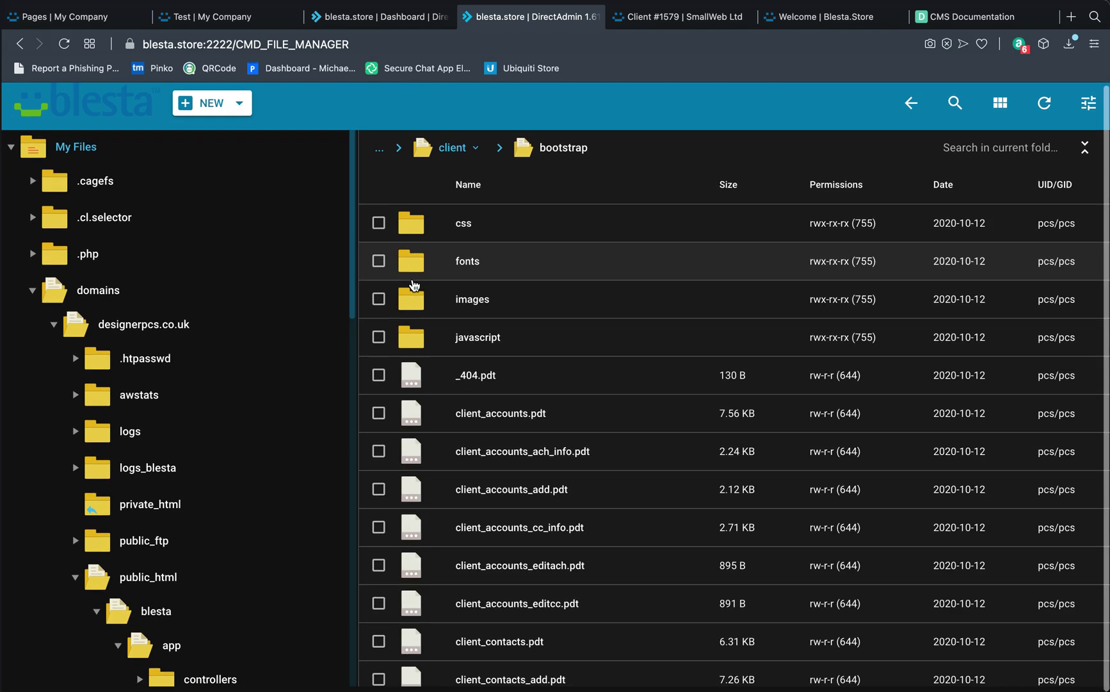
scroll(411, 315, down, 5)
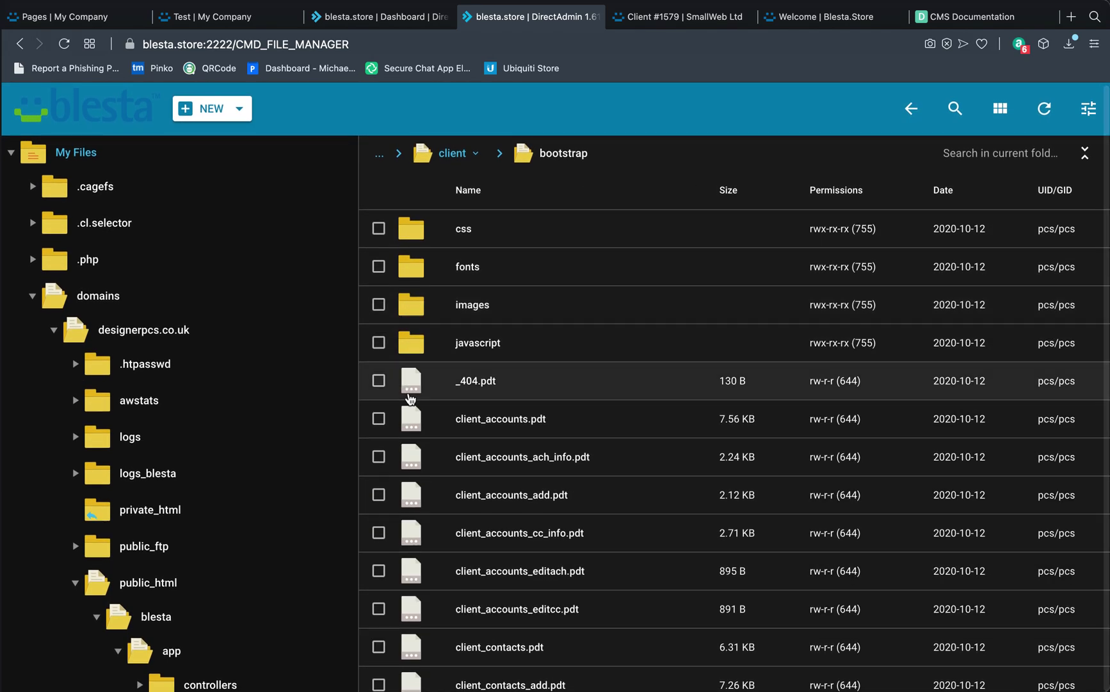
scroll(410, 397, down, 15)
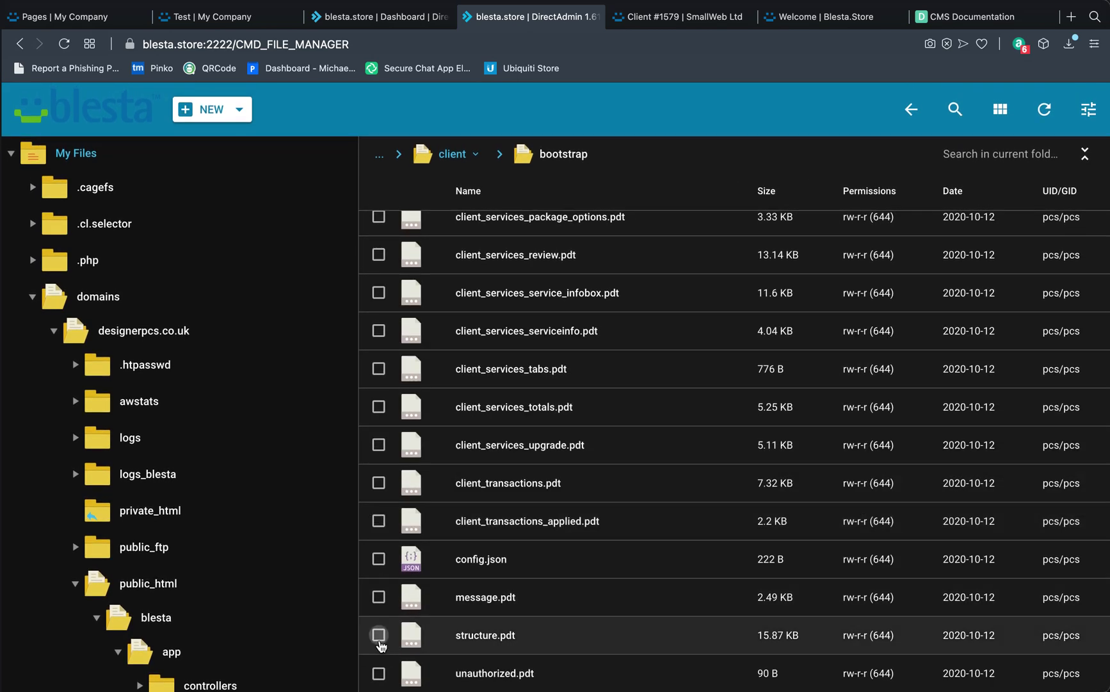
click(378, 635)
Open structure.pdt in the editor with PHP syntax highlighting
click(776, 118)
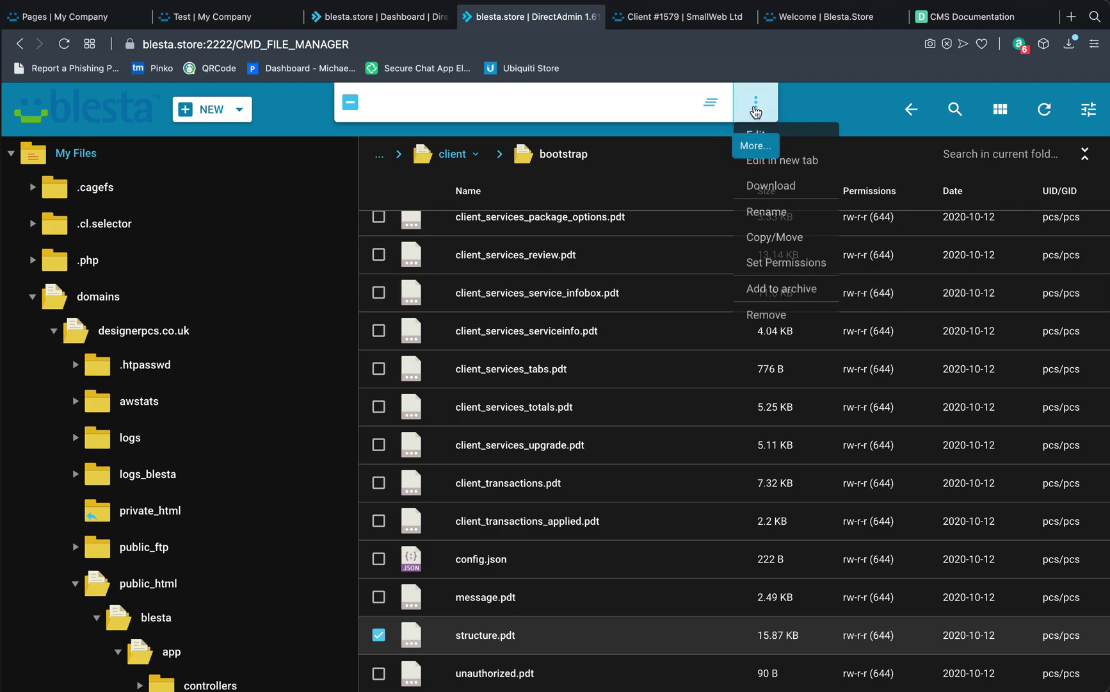
click(754, 135)
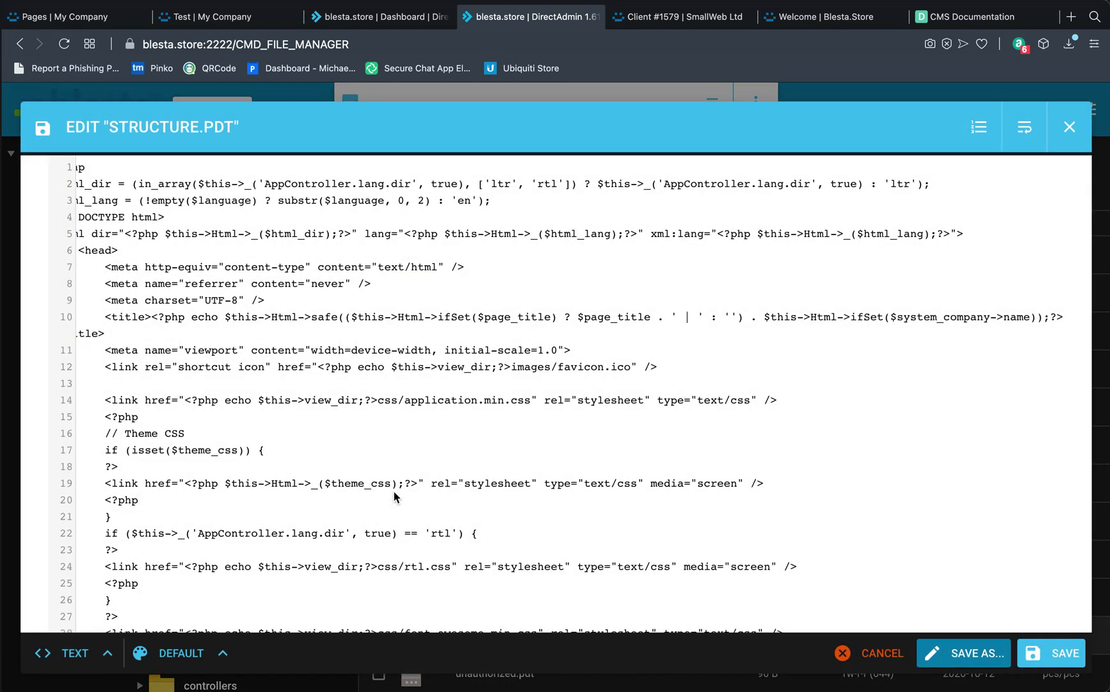
scroll(394, 491, down, 10)
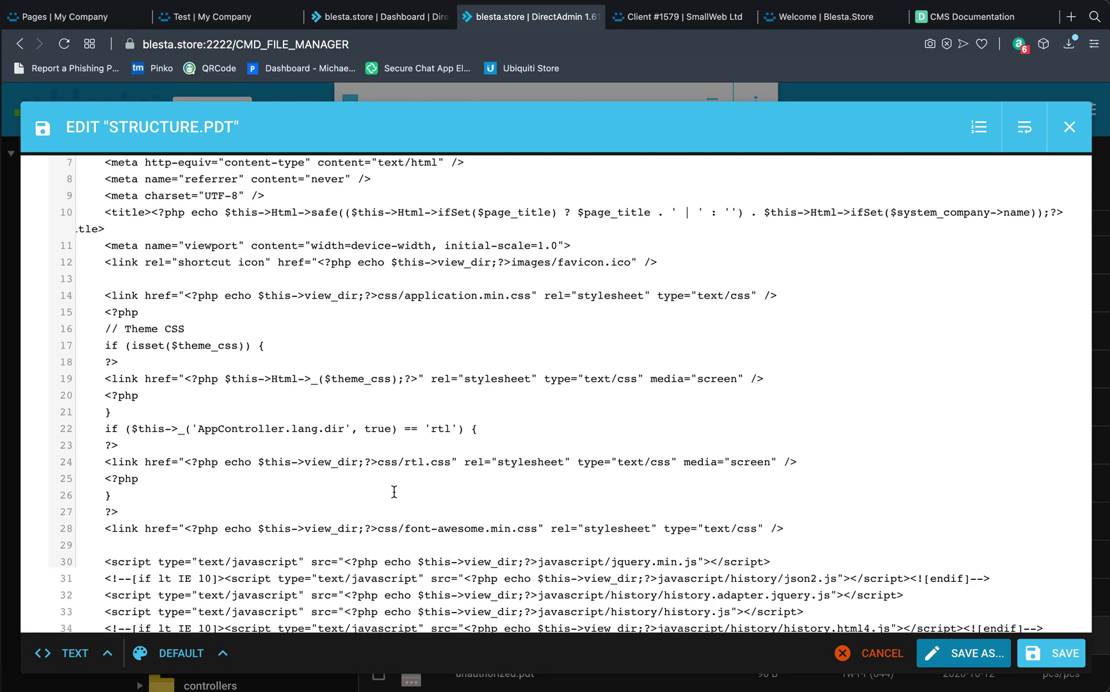
click(103, 653)
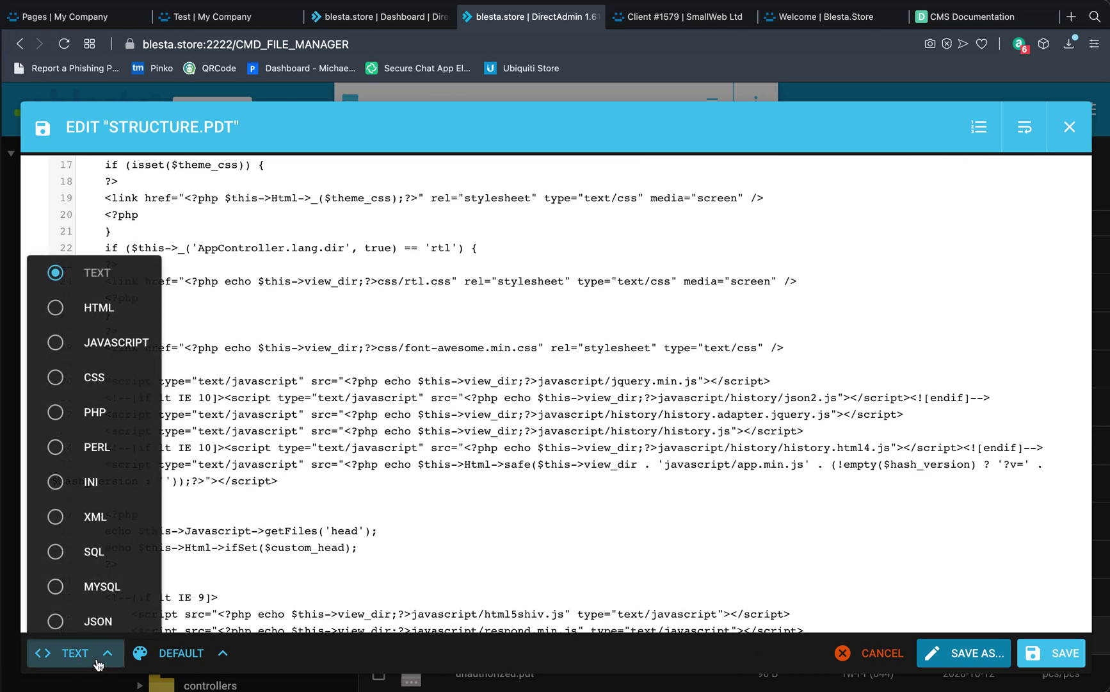
click(56, 413)
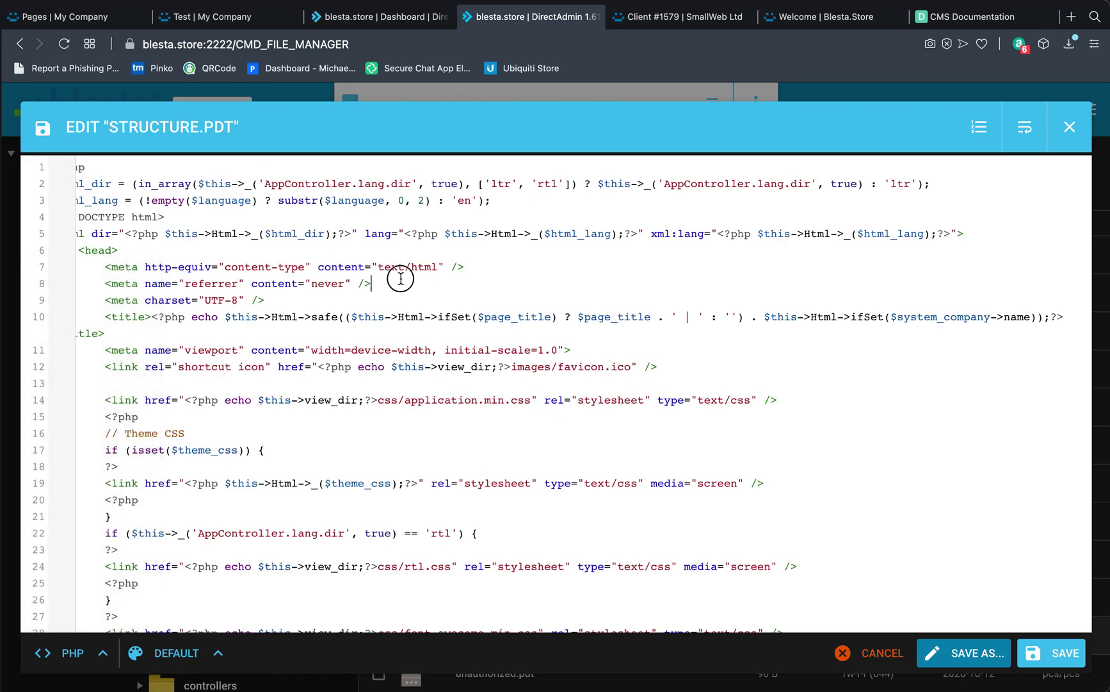
Look over the template's opening and Theme CSS lines, then toggle Line Wrap off and back on
drag(400, 280, 94, 246)
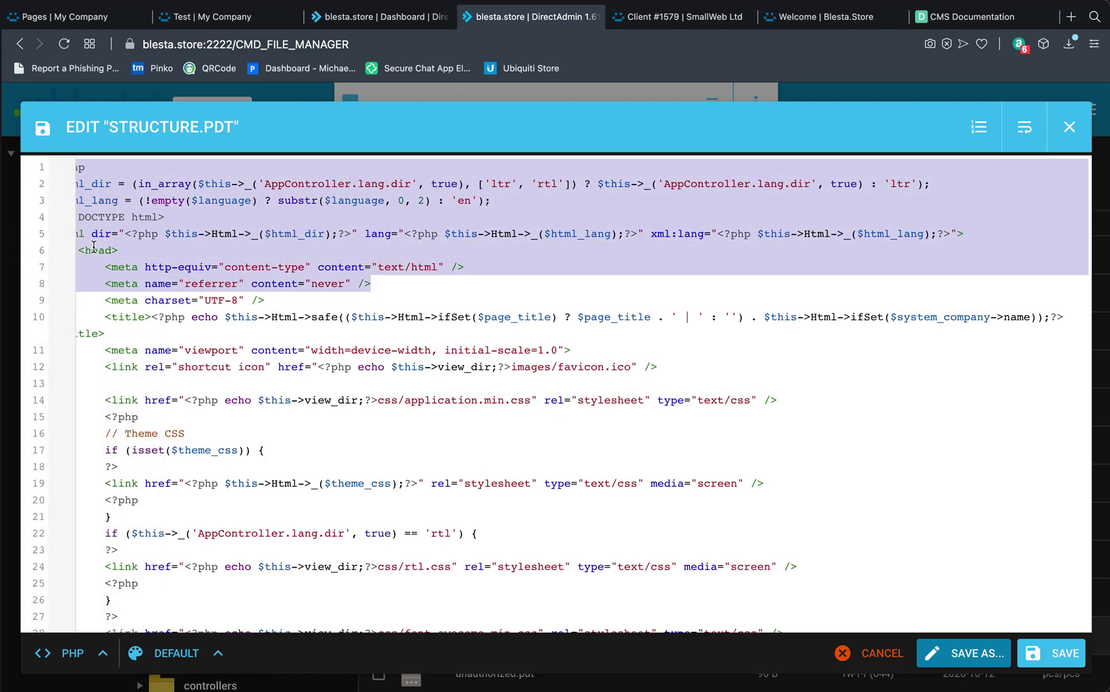
scroll(206, 290, down, 2)
click(169, 321)
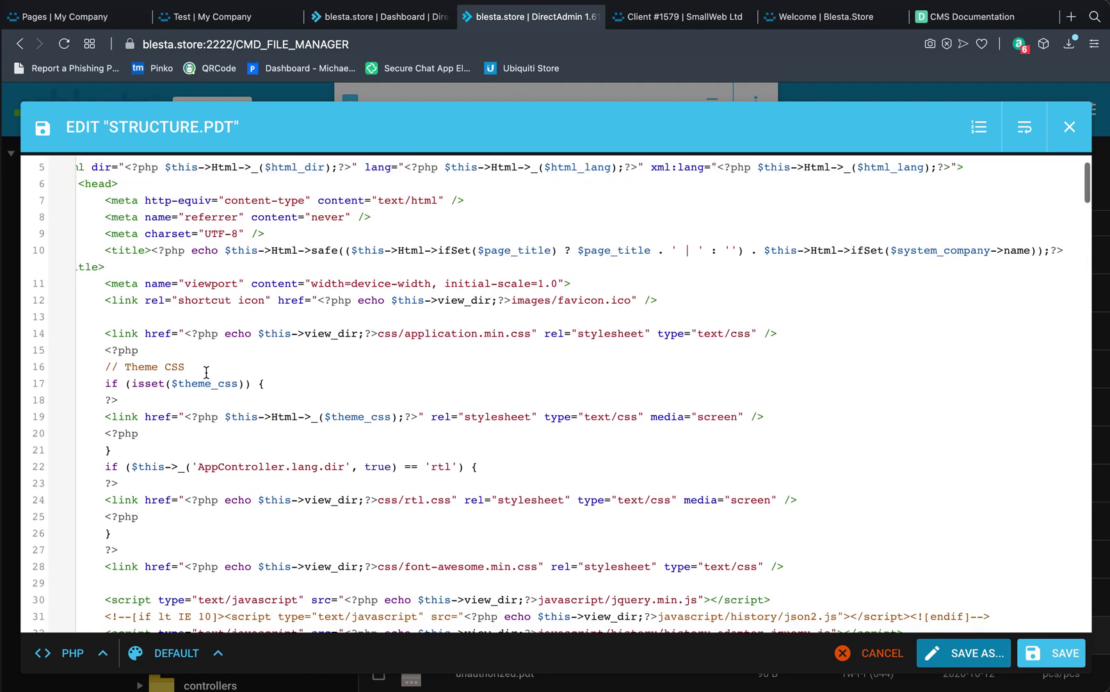
drag(217, 383, 211, 250)
click(211, 250)
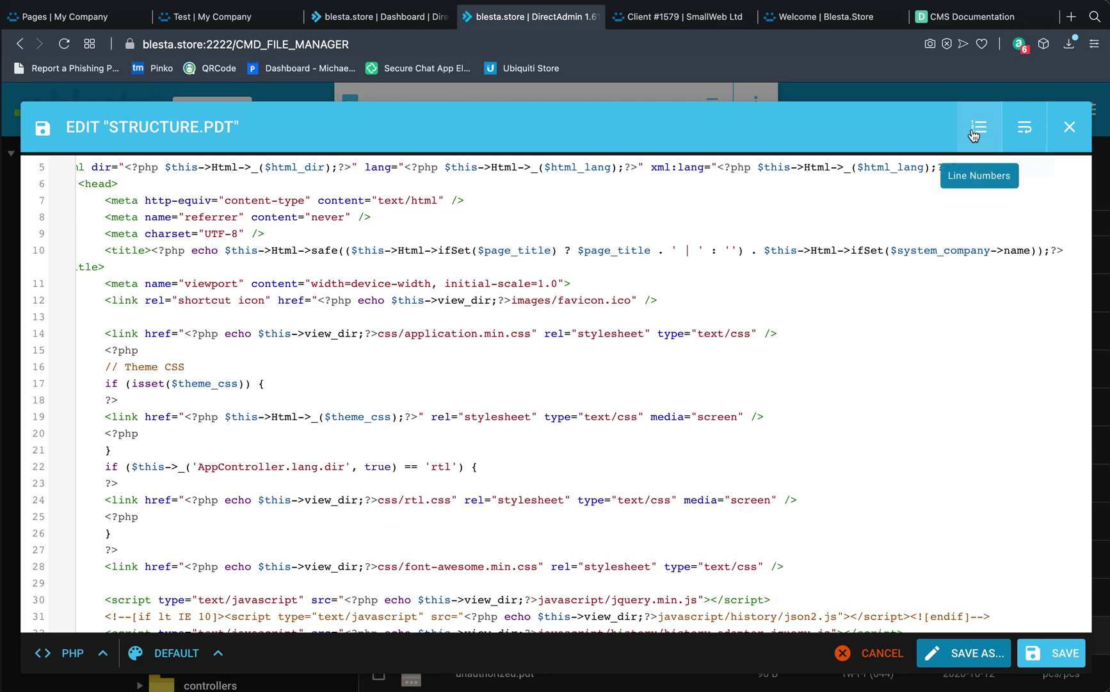
click(1027, 128)
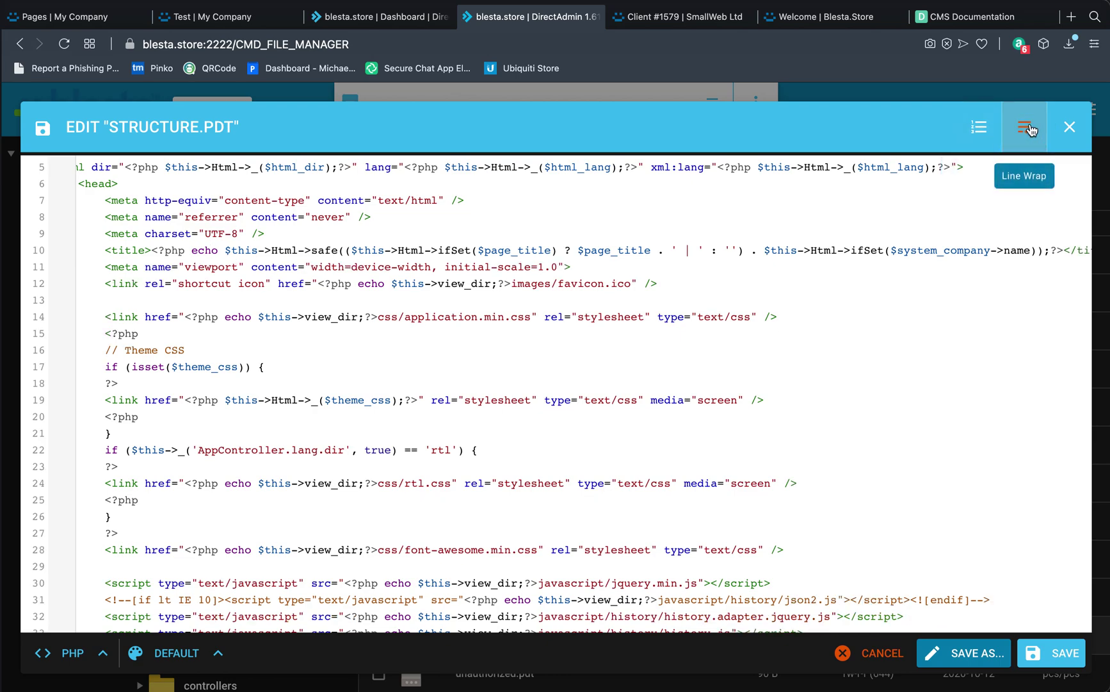
click(1024, 127)
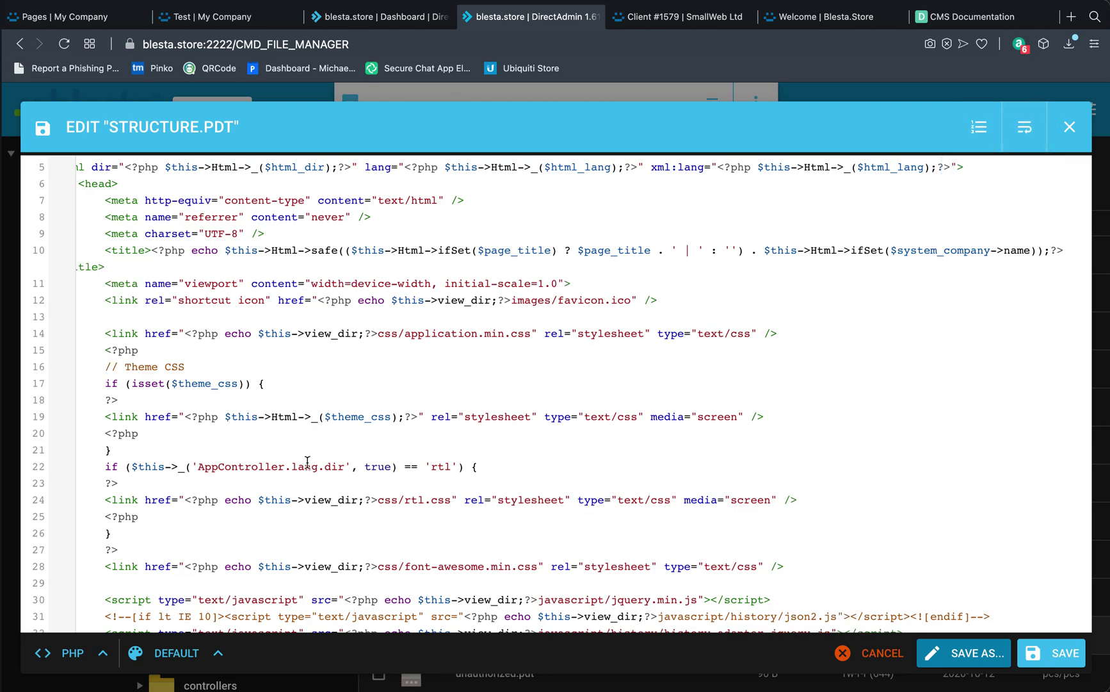
Change the editor colour theme to BASE16-DARK, after trying BASE16-LIGHT
click(213, 654)
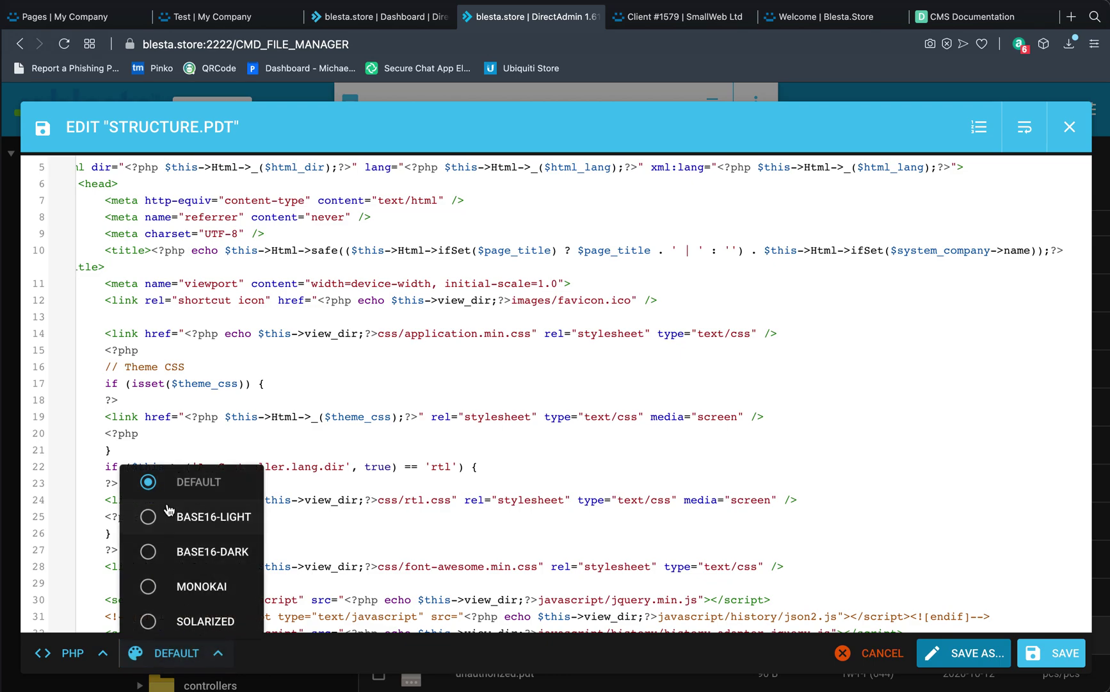
click(151, 524)
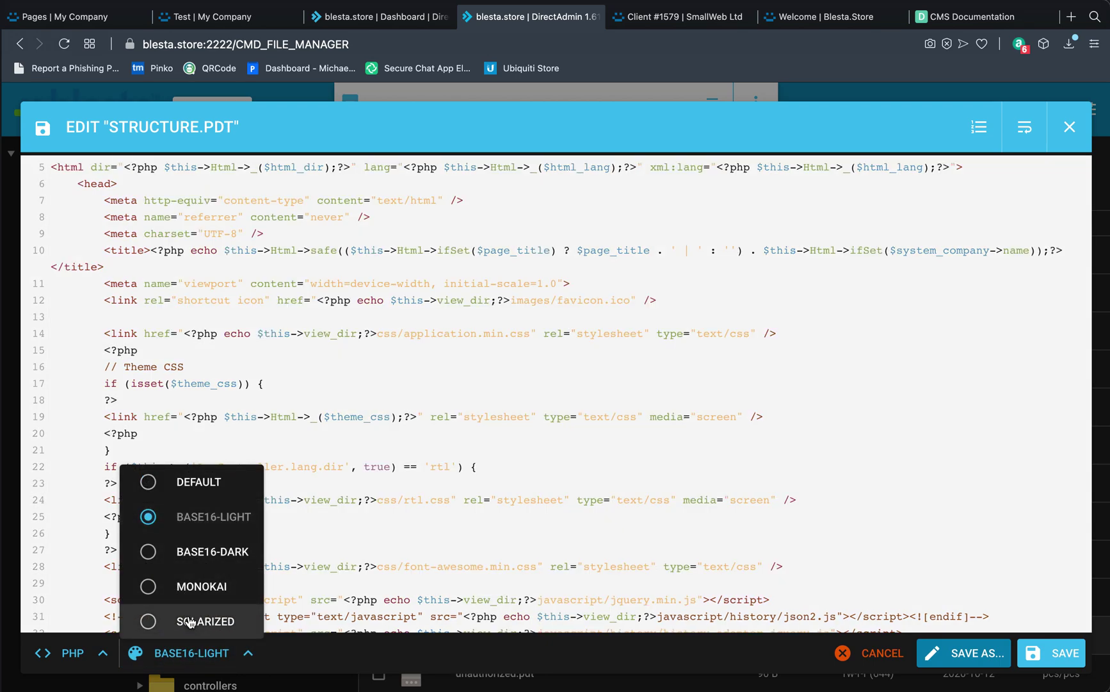
click(151, 552)
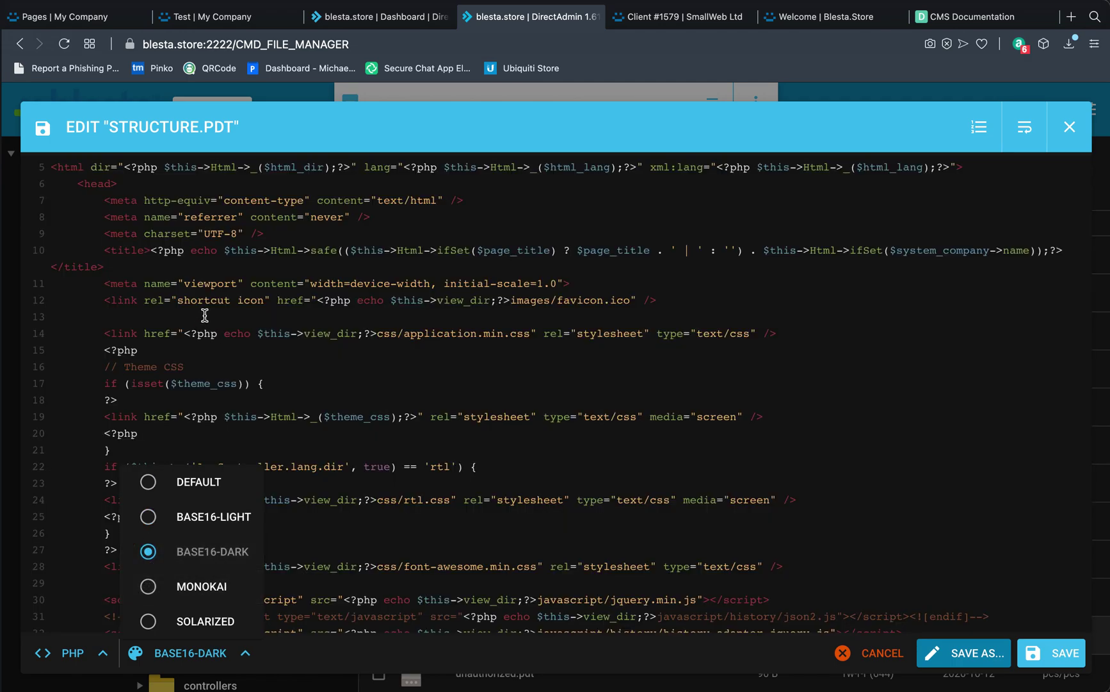
Place the cursor before <div class="nav-content"> on line 108
scroll(204, 314, up, 2)
scroll(205, 313, down, 6)
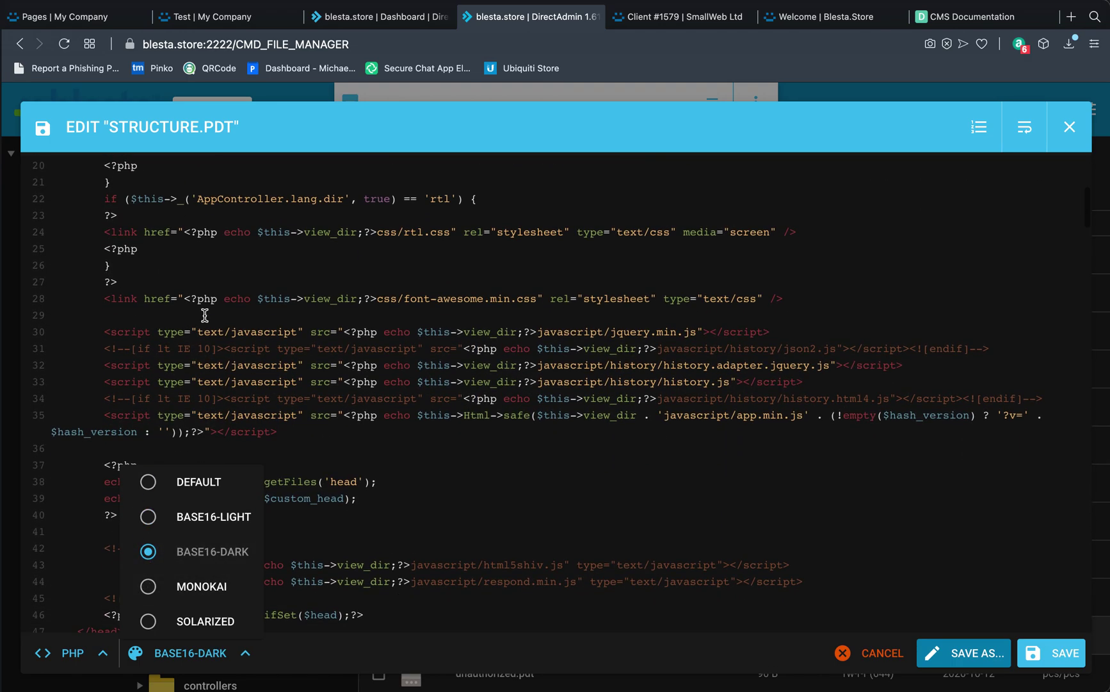
scroll(182, 487, down, 20)
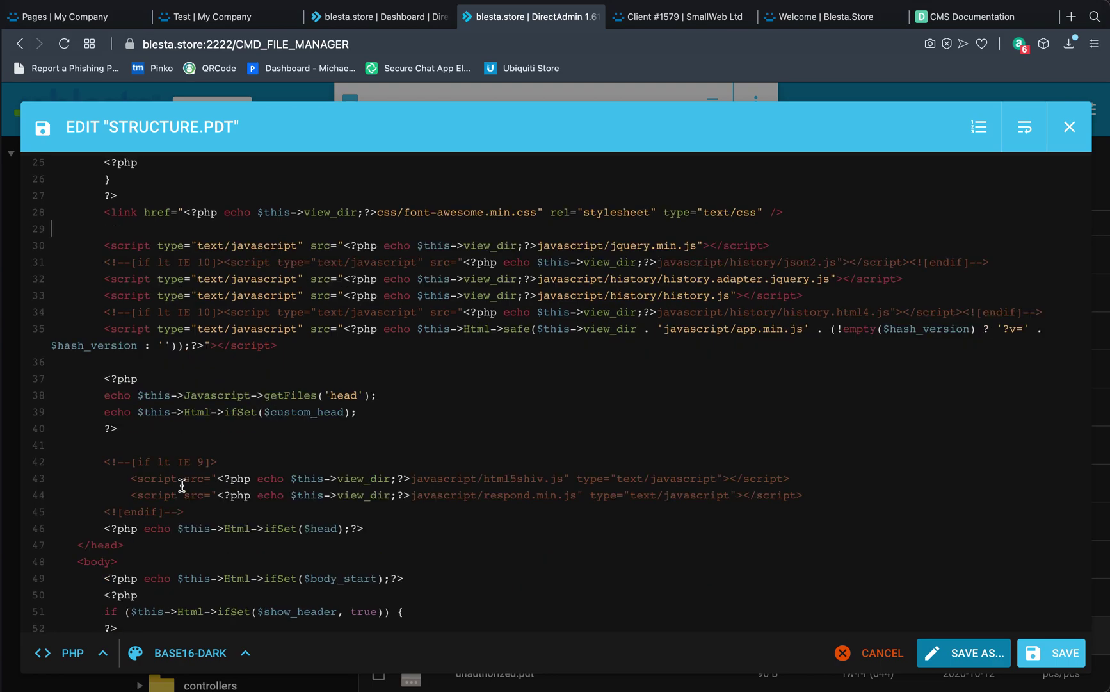
scroll(182, 487, down, 2)
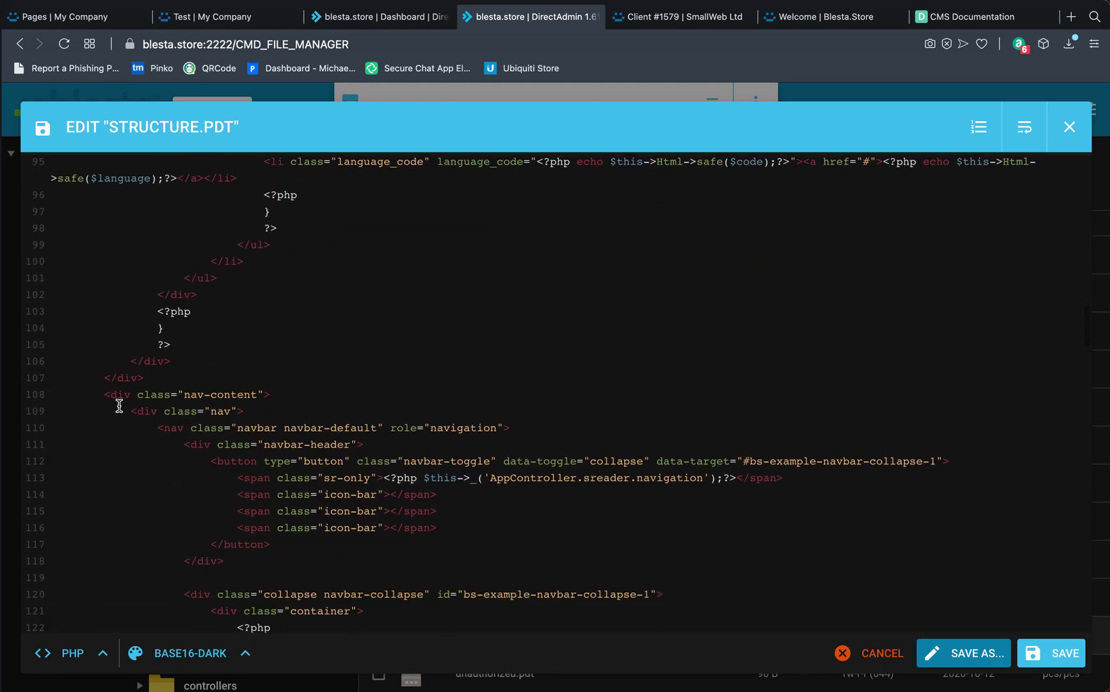
scroll(111, 439, down, 7)
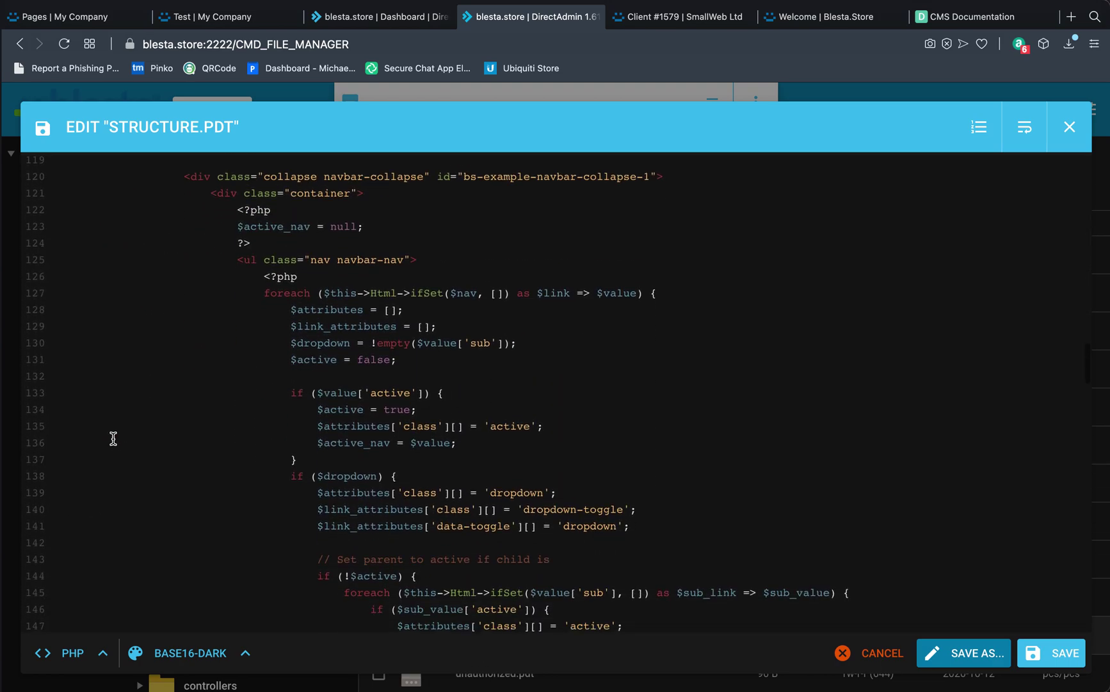
scroll(113, 439, up, 5)
scroll(114, 439, up, 1)
scroll(277, 327, down, 20)
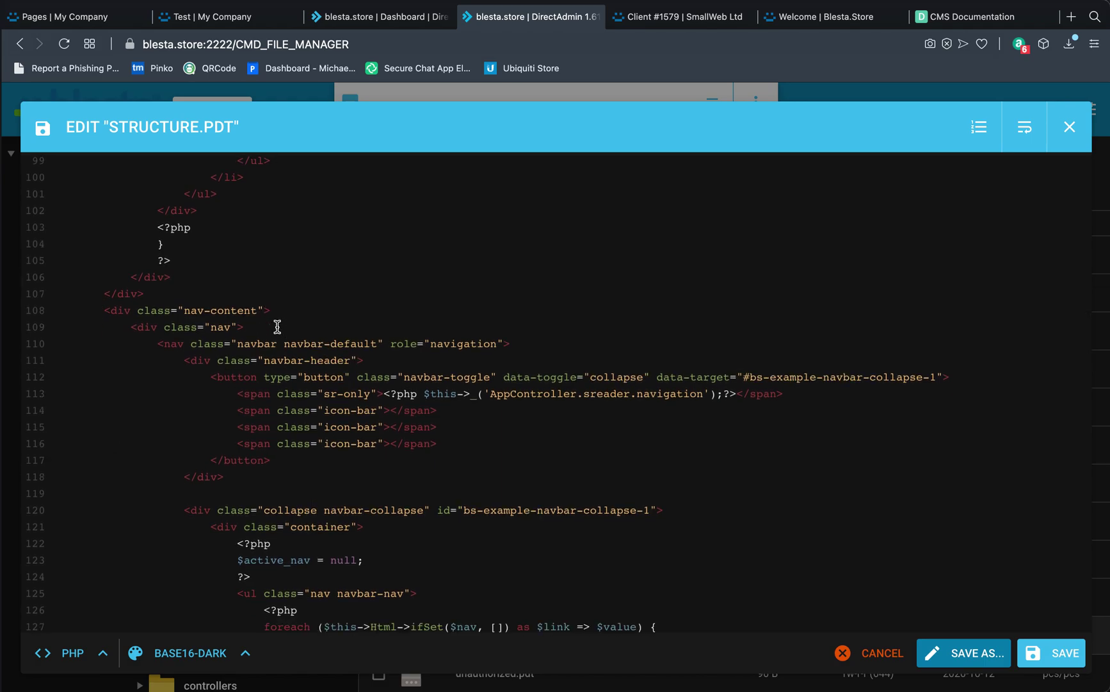
scroll(277, 326, down, 15)
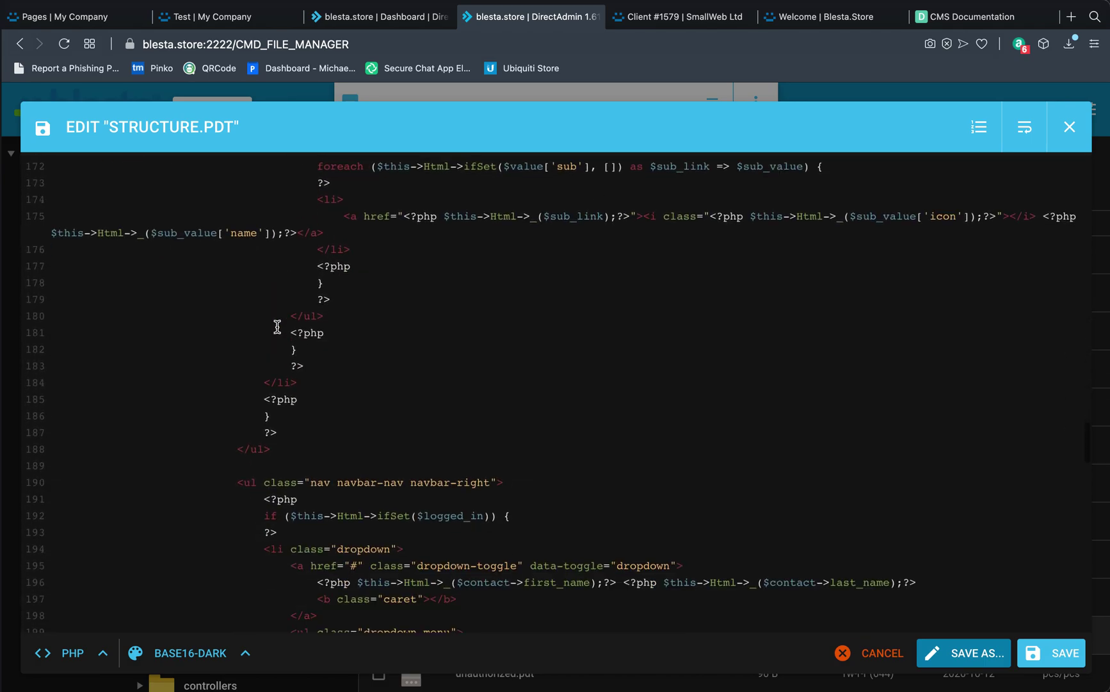
scroll(278, 326, down, 3)
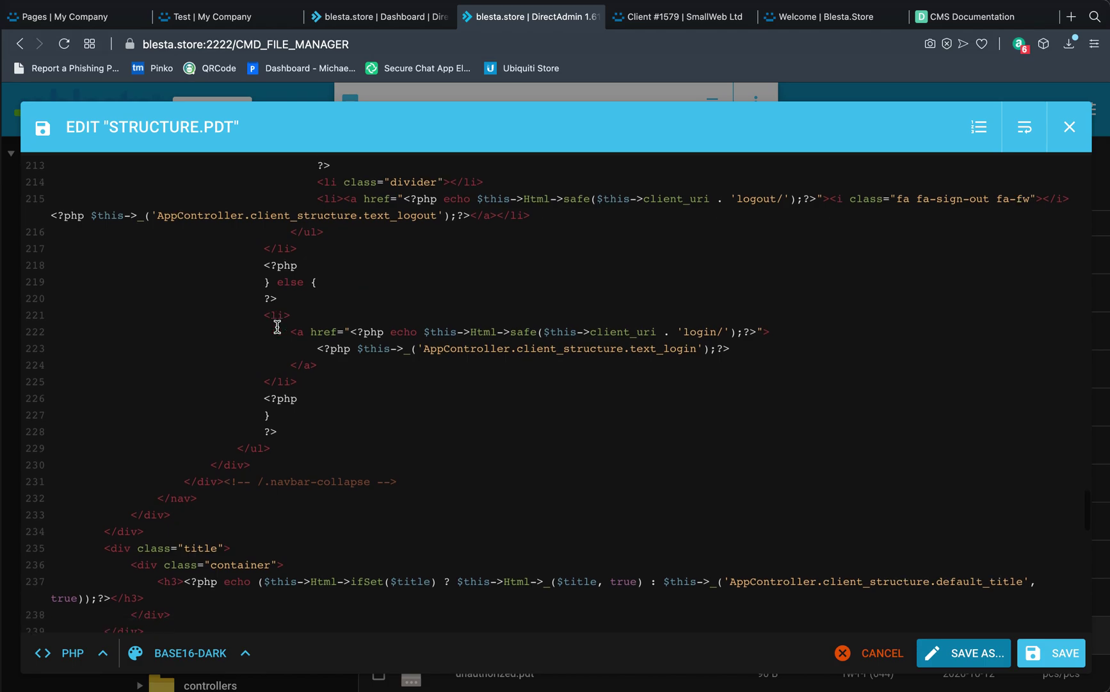
scroll(182, 490, up, 1)
scroll(178, 491, up, 18)
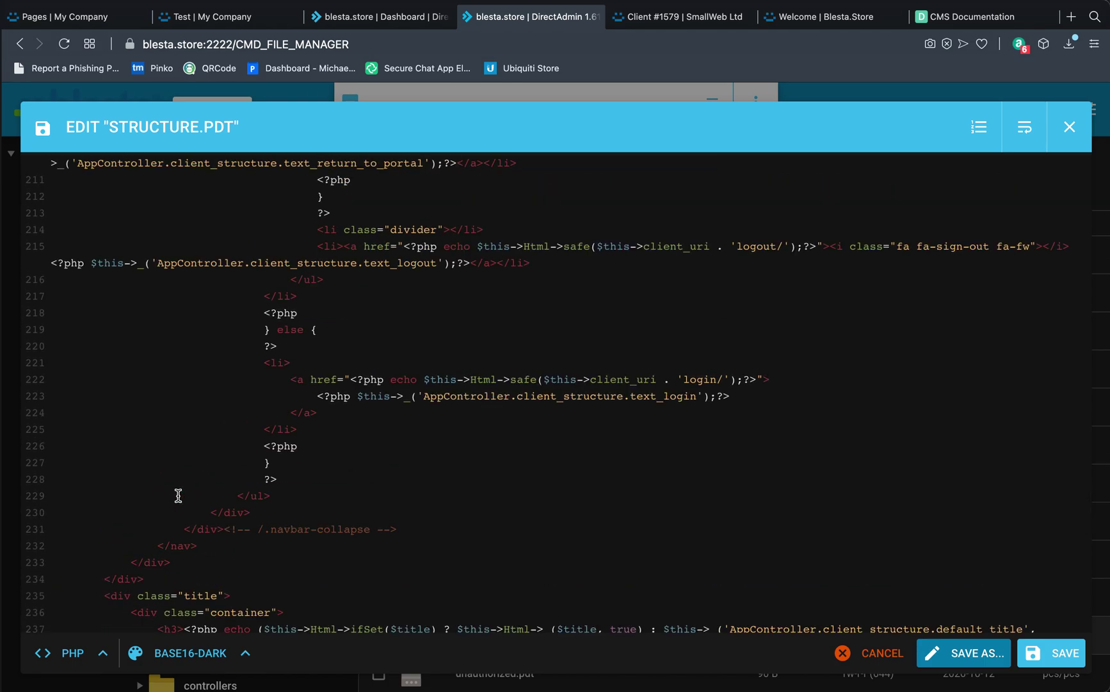
scroll(178, 495, up, 17)
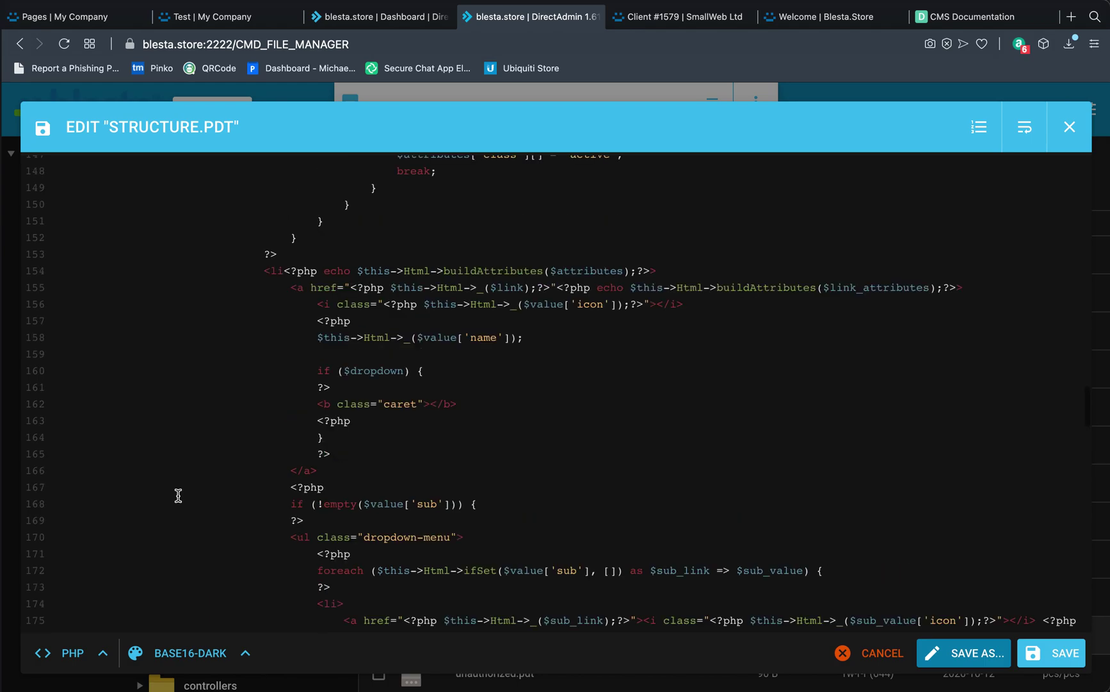
scroll(178, 495, up, 5)
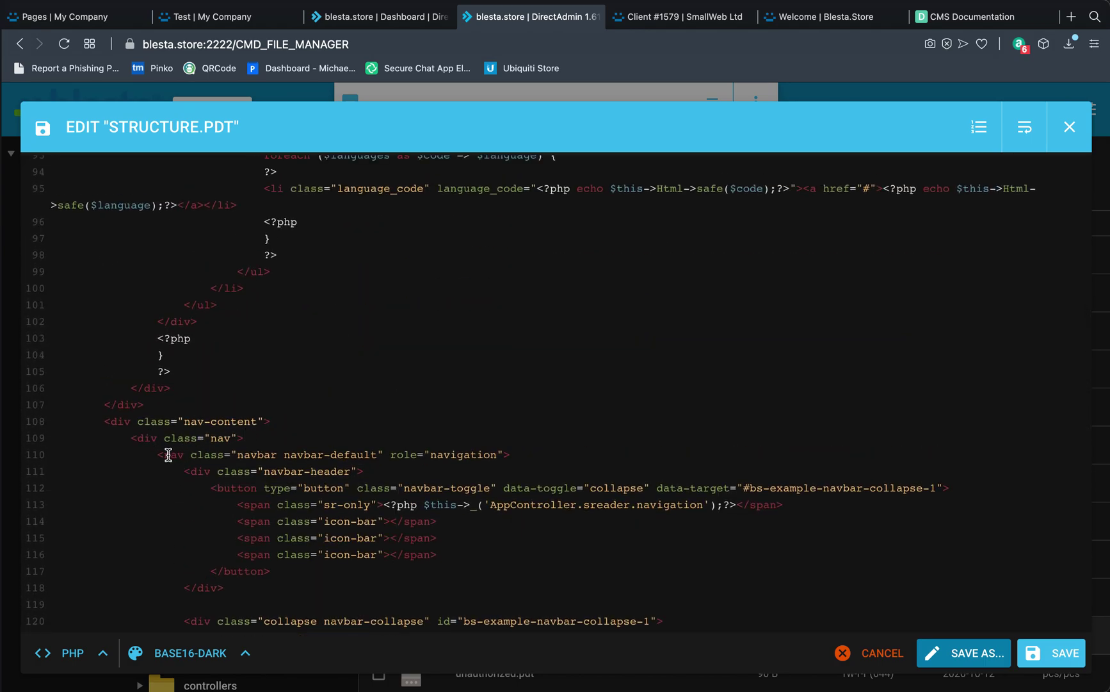
click(105, 420)
scroll(113, 469, down, 20)
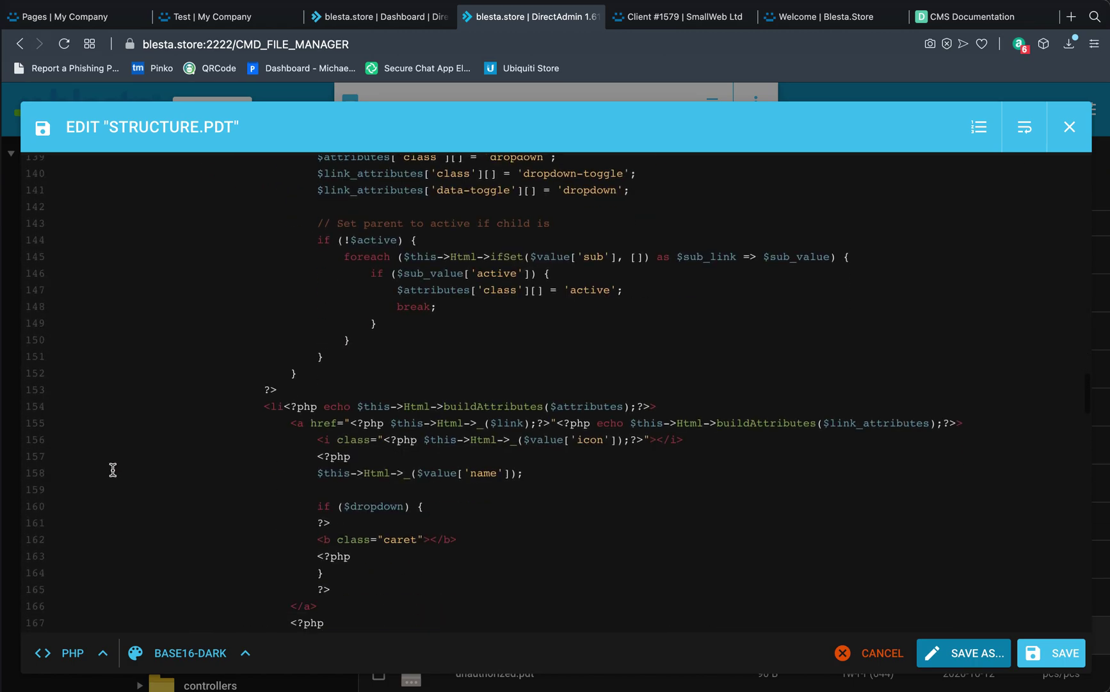
scroll(112, 470, down, 12)
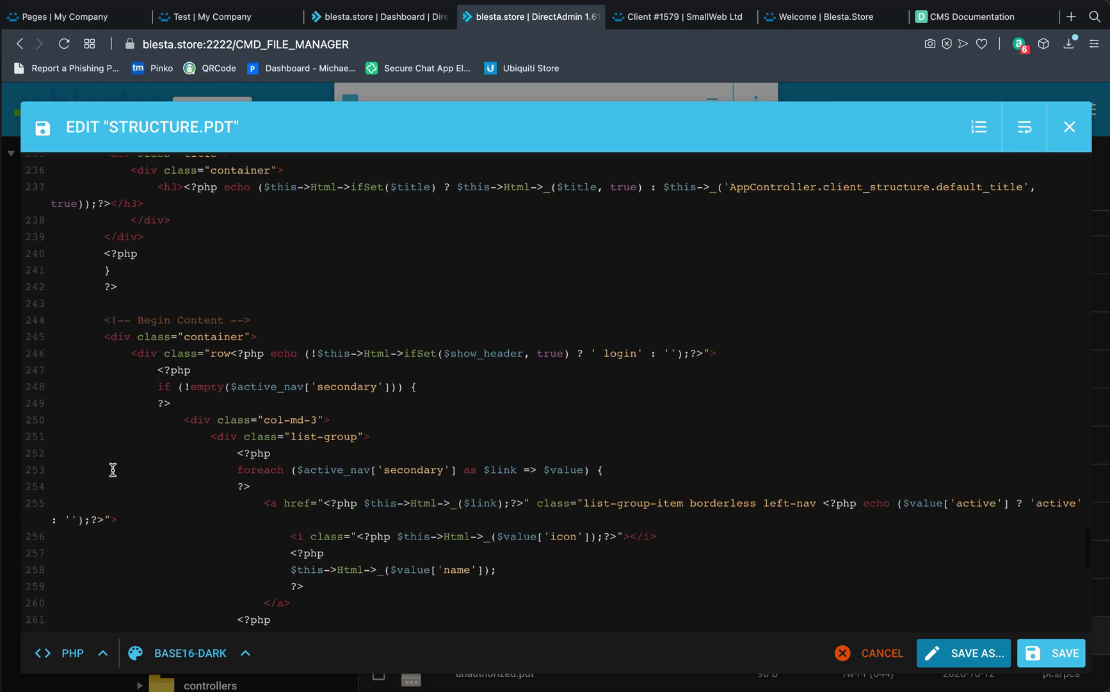
scroll(112, 470, up, 5)
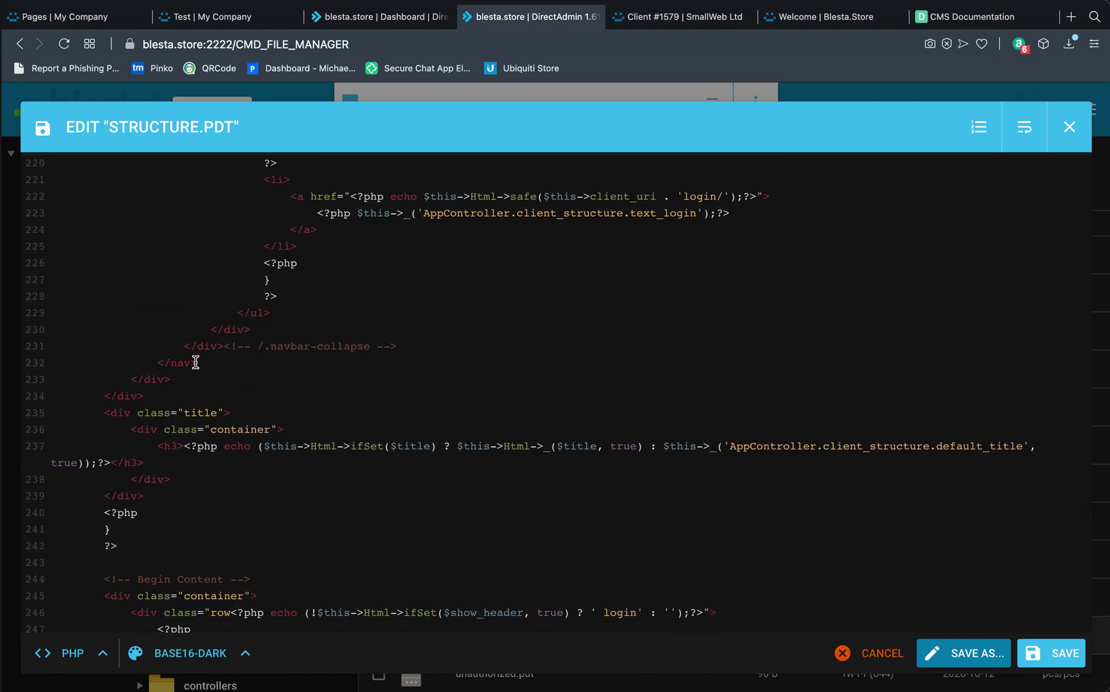
Select the navbar block through line 234 and replace it with the copied CMS nav code
shift+click(167, 397)
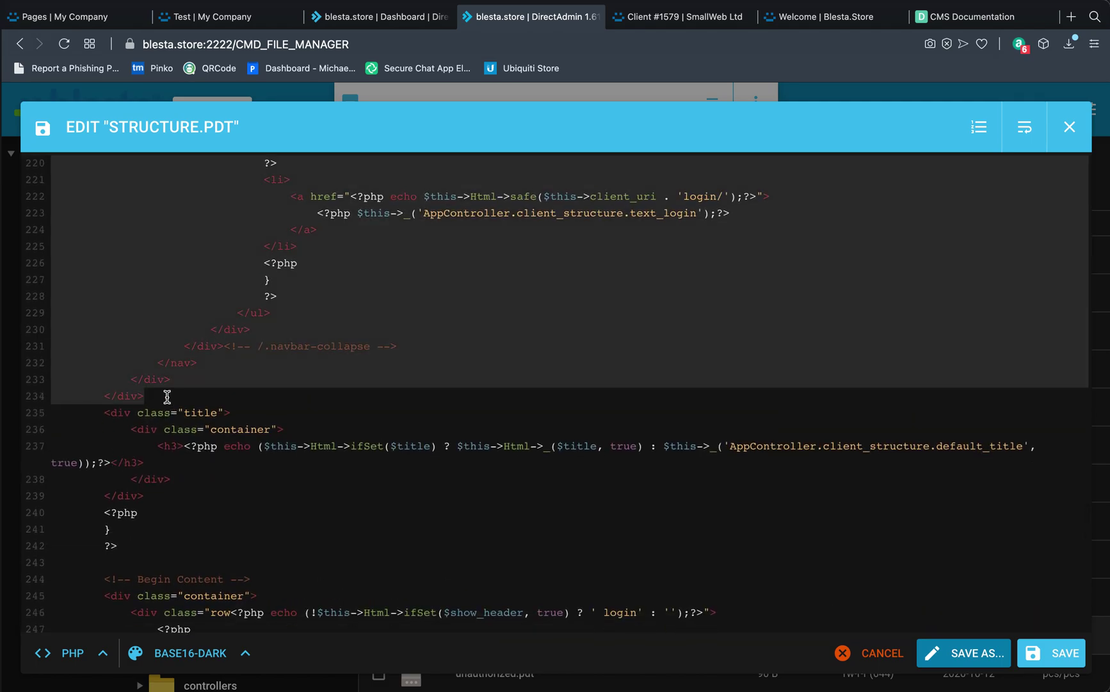
key(ctrl+v)
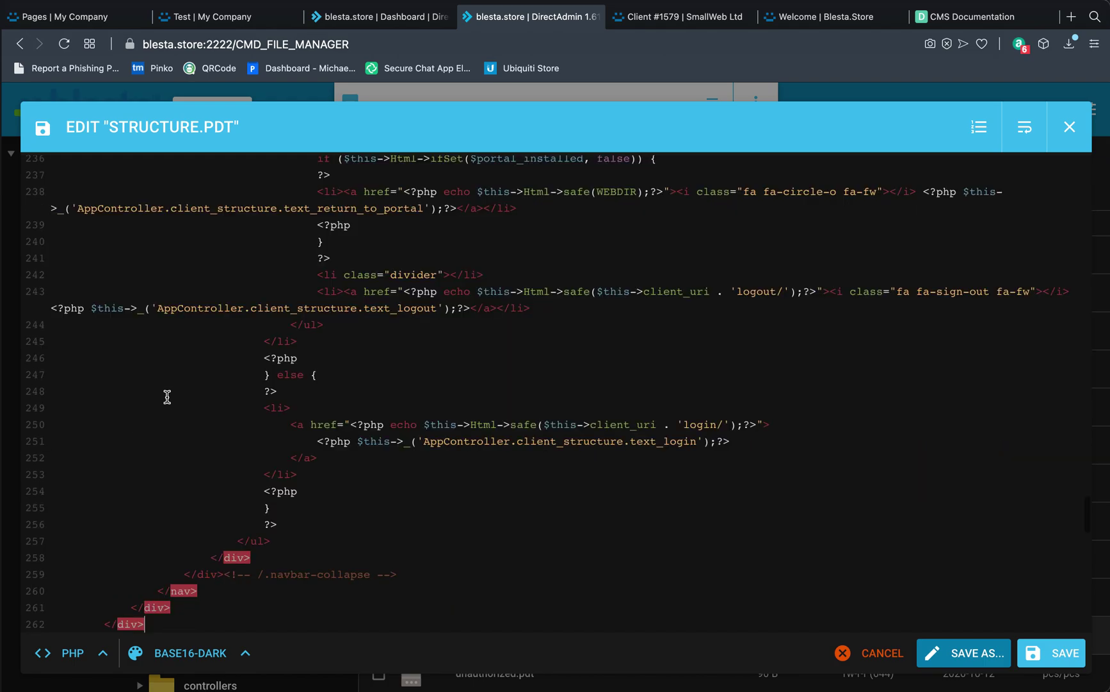
scroll(167, 397, down, 3)
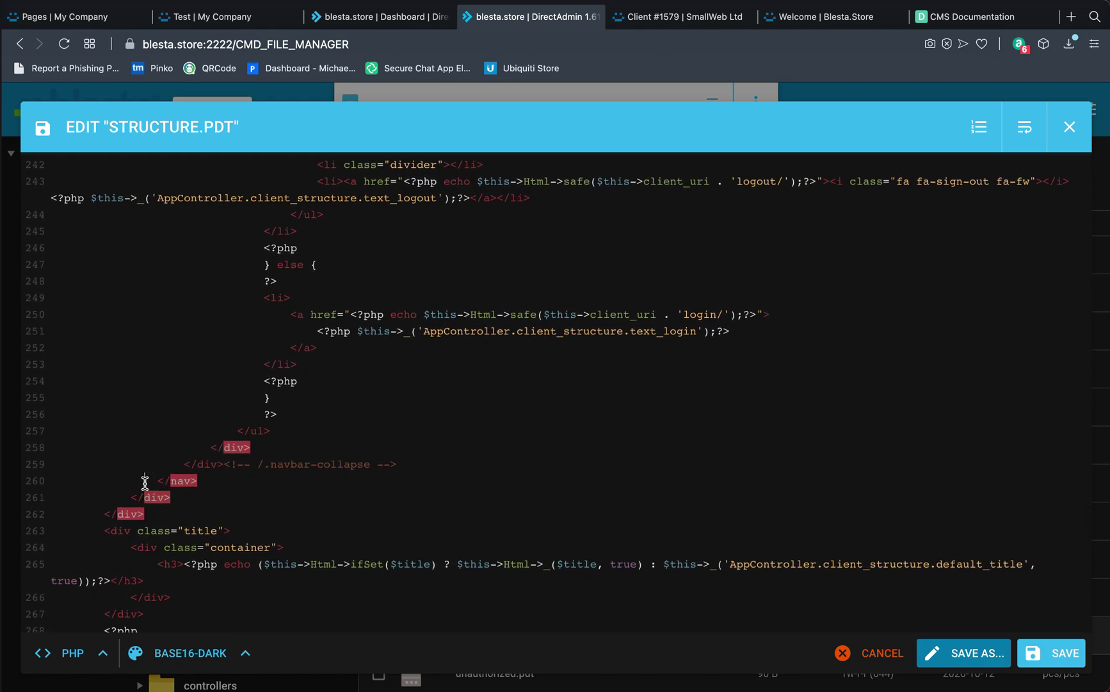
scroll(145, 482, up, 10)
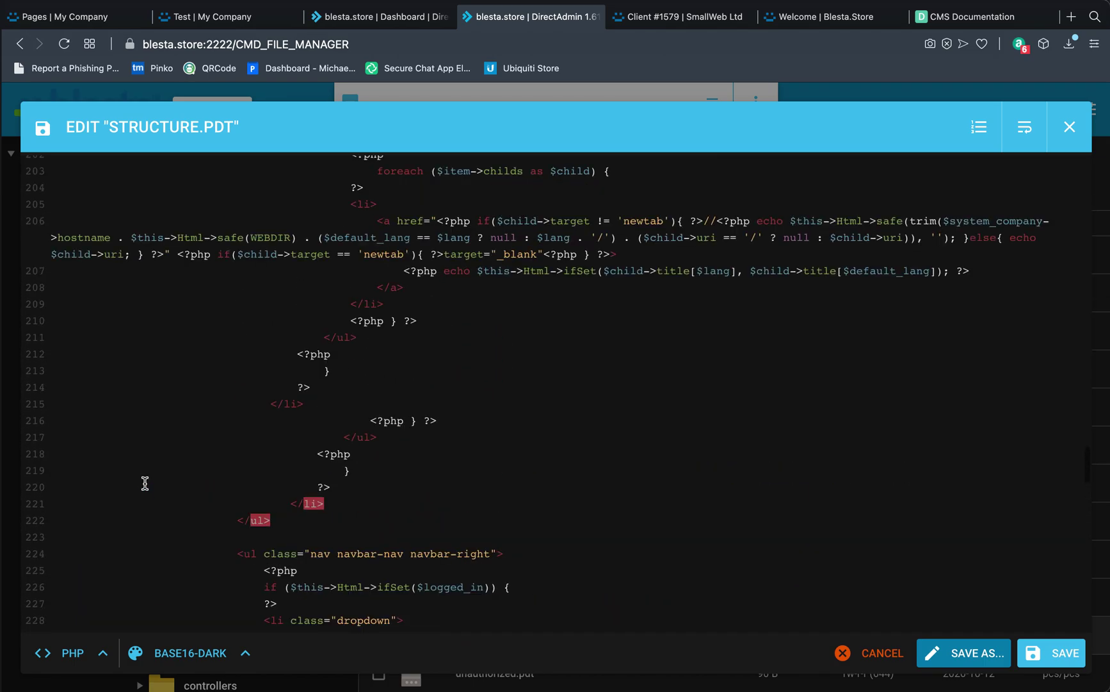
scroll(145, 482, up, 8)
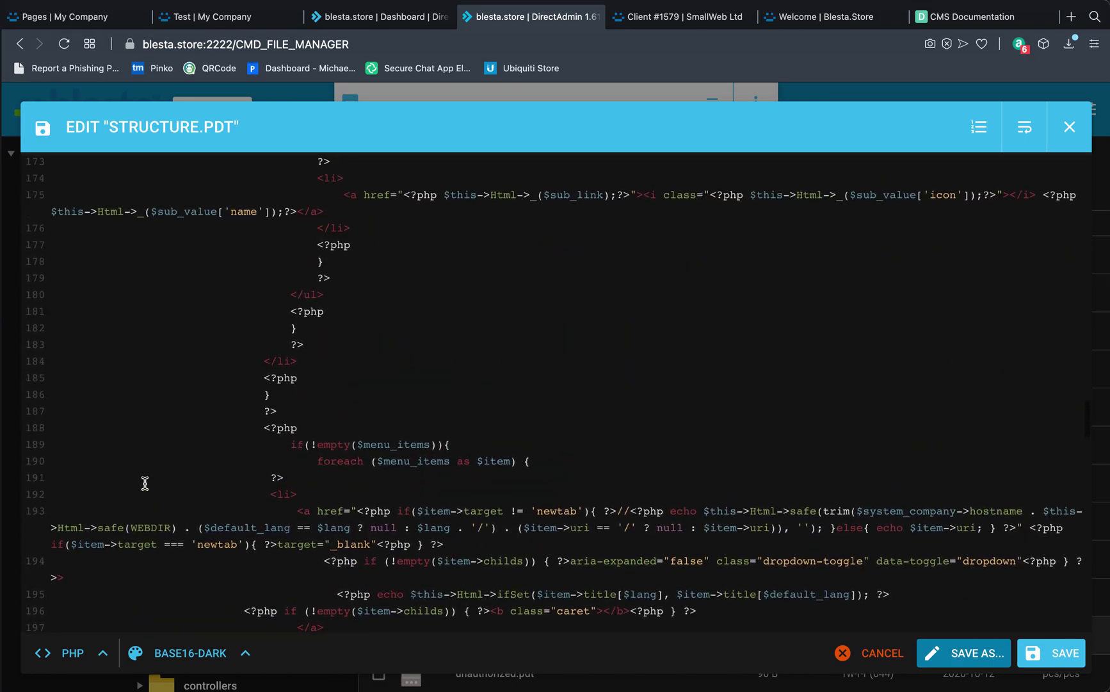
scroll(145, 483, up, 9)
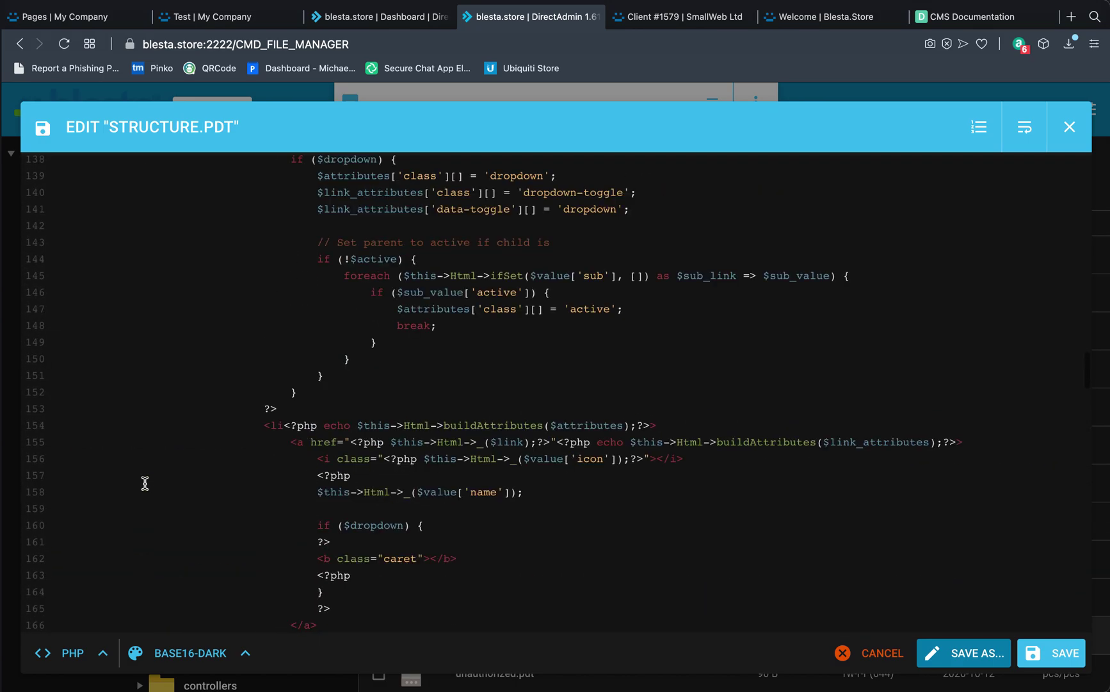
scroll(145, 482, up, 10)
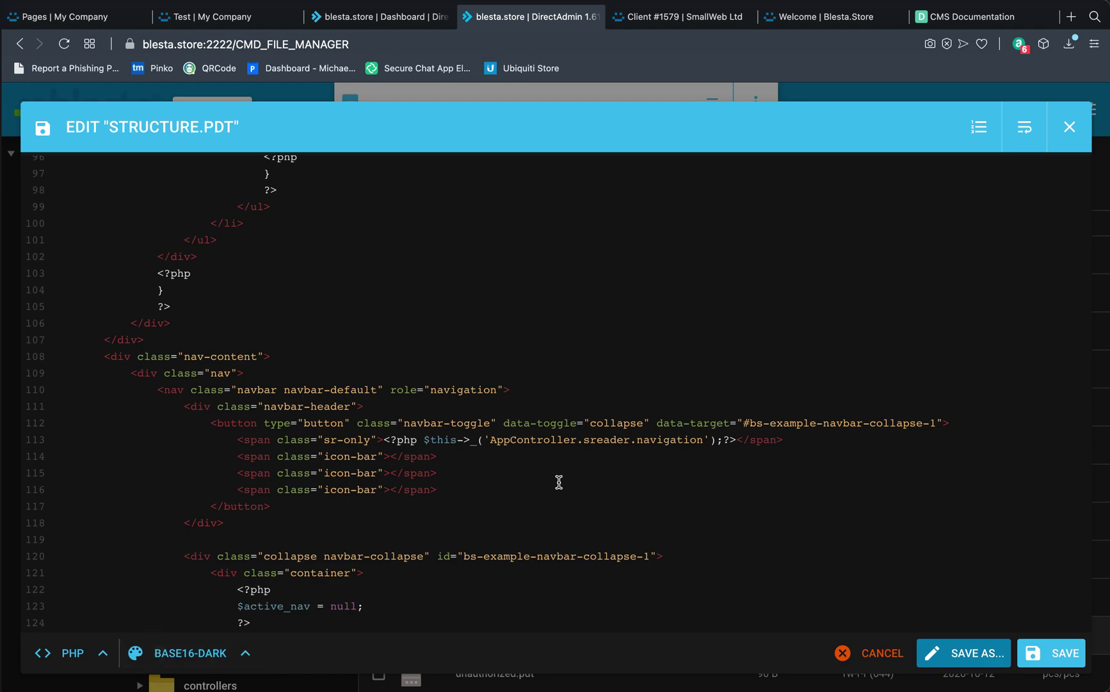
scroll(477, 397, up, 20)
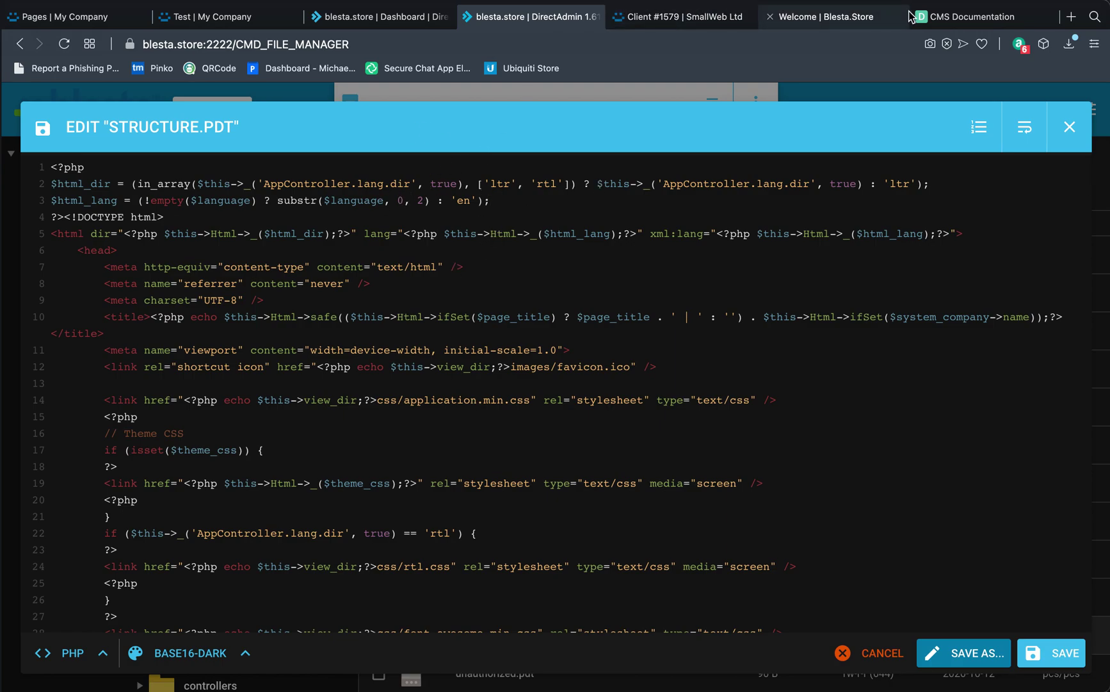
click(950, 21)
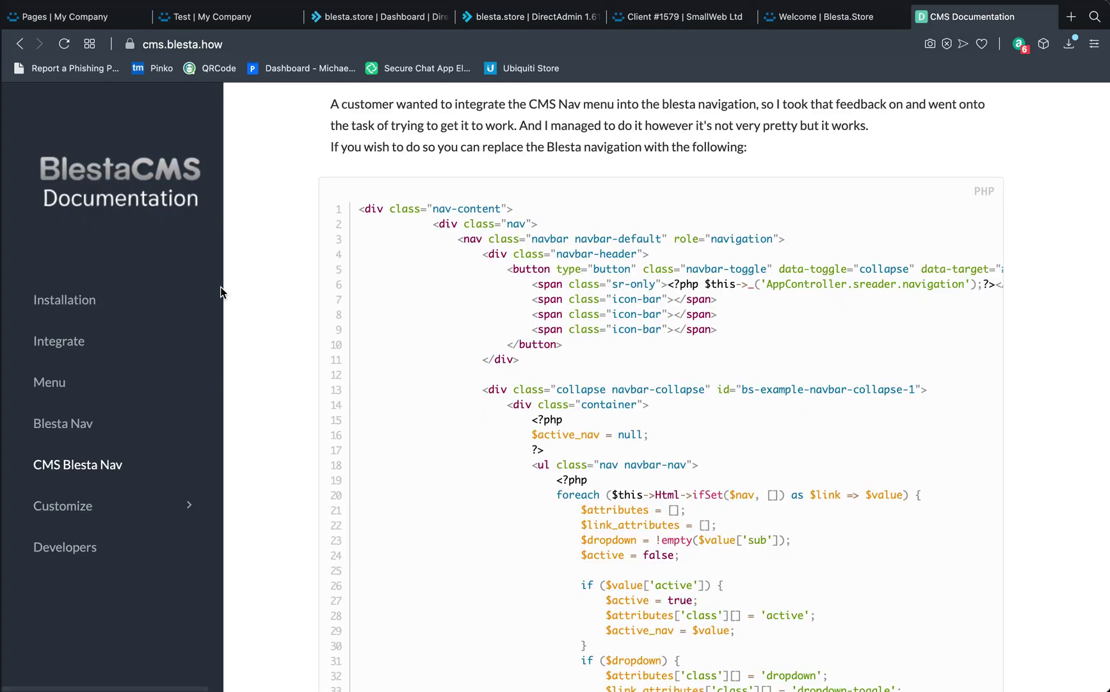
Go to the Integrate section and highlight its PHP lines, including the $menu_items line
click(71, 347)
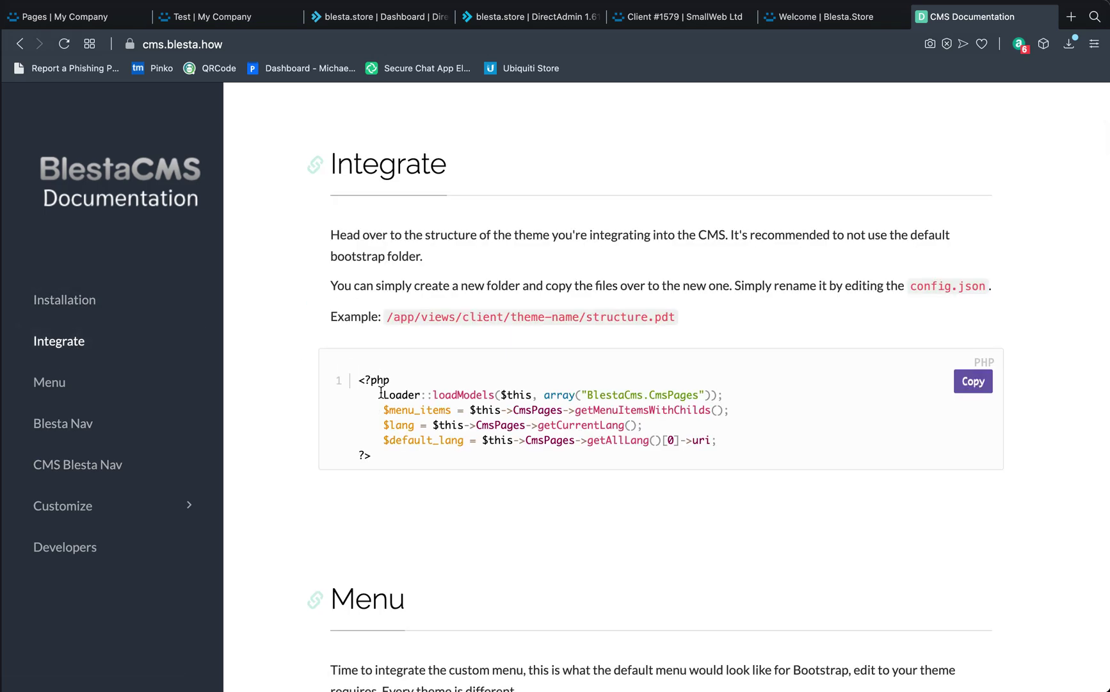
drag(381, 392, 728, 448)
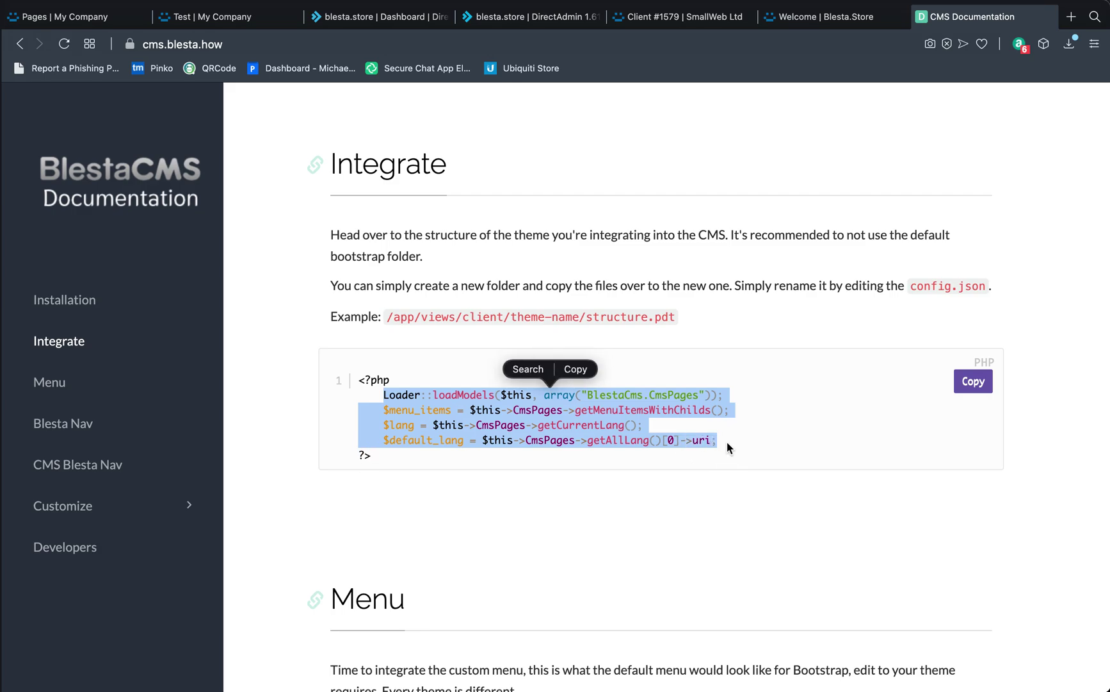
click(465, 397)
drag(396, 395, 714, 385)
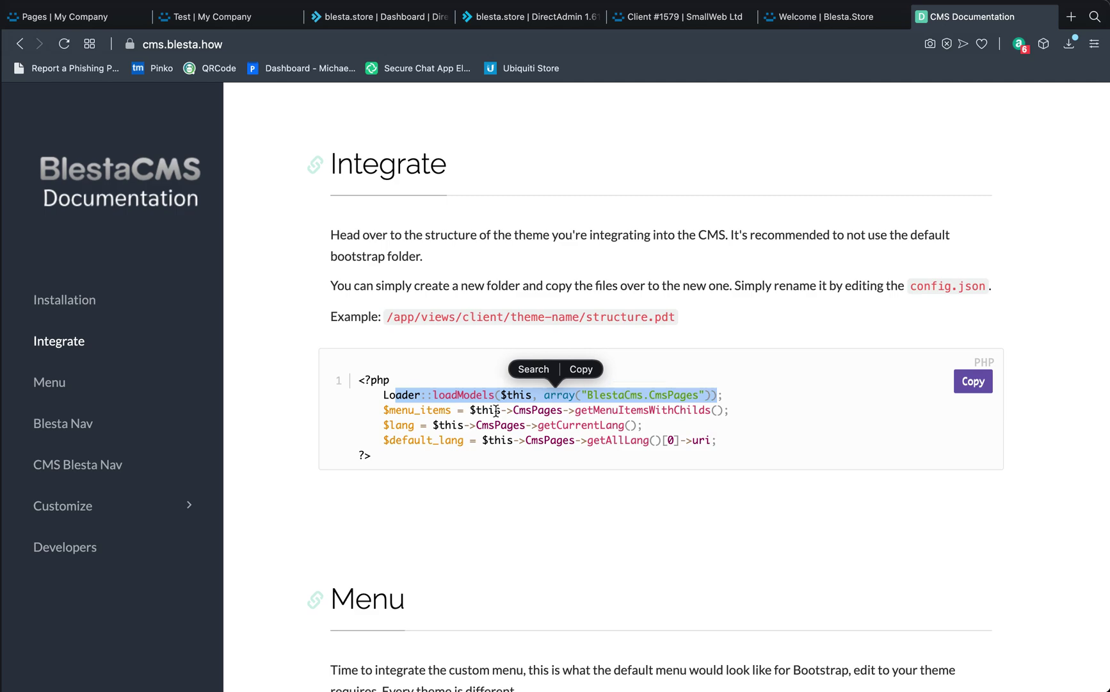
triple_click(411, 409)
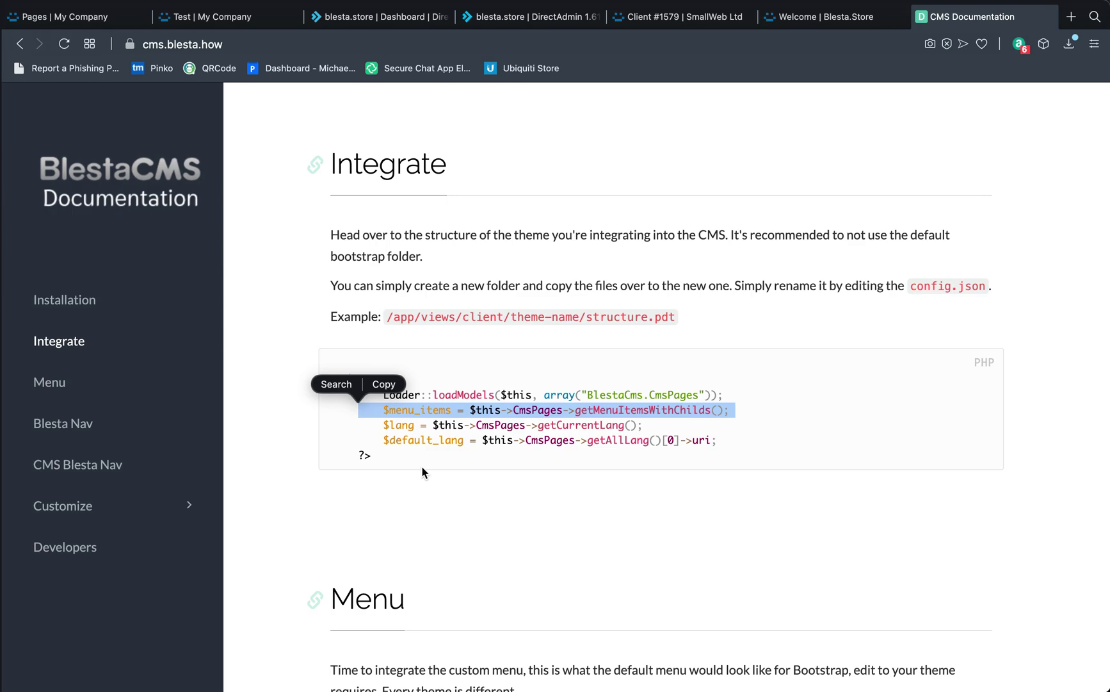
Highlight CmsPages, getAllLang and the [0] index in the $lang and $default_lang lines
double_click(508, 427)
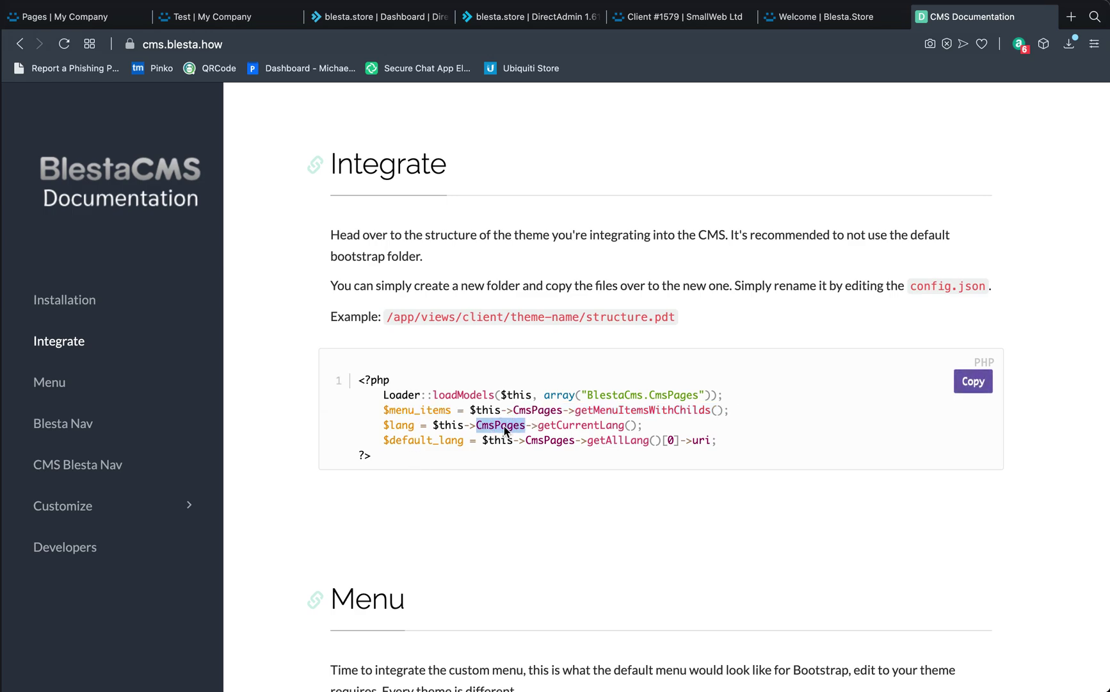
click(552, 425)
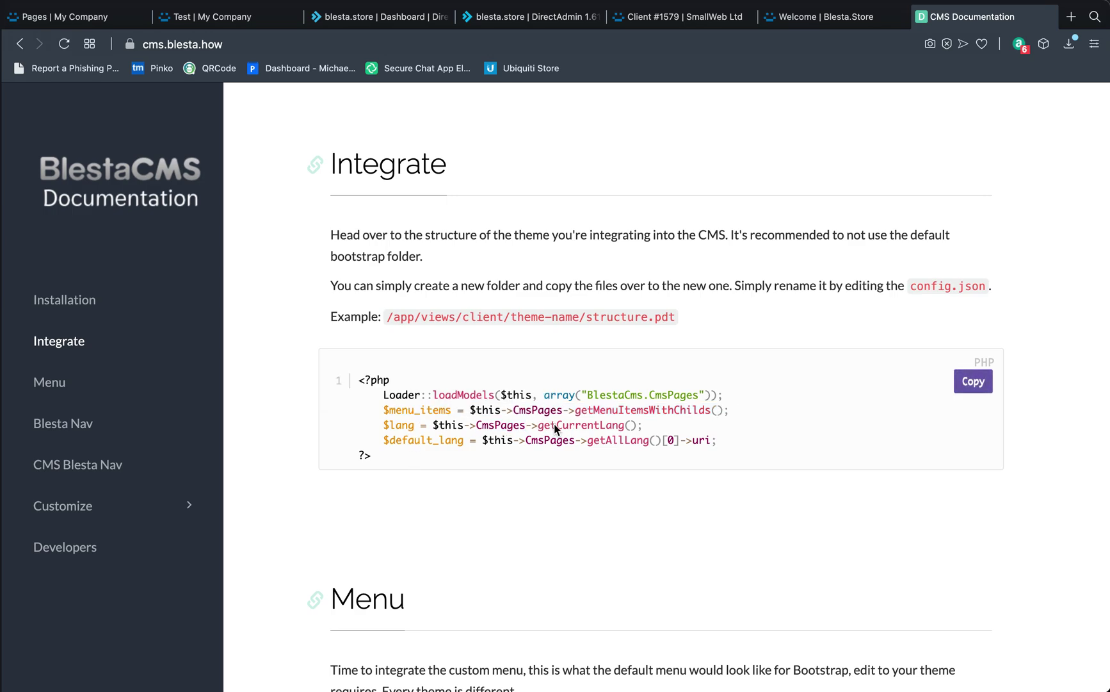
triple_click(553, 426)
click(555, 426)
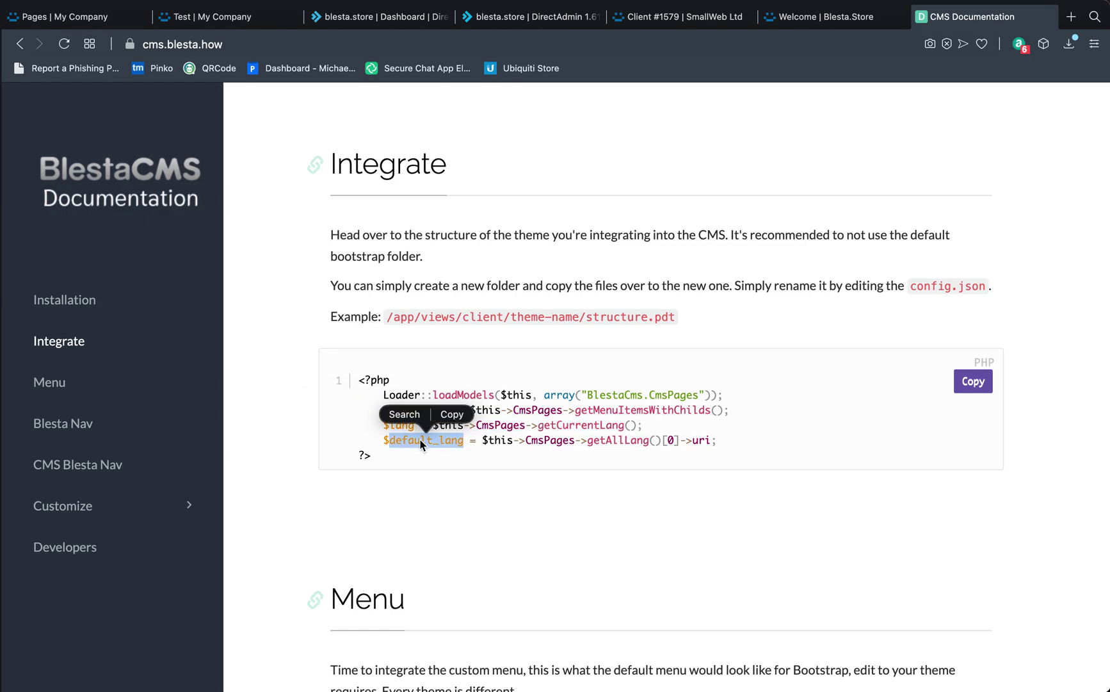
double_click(550, 439)
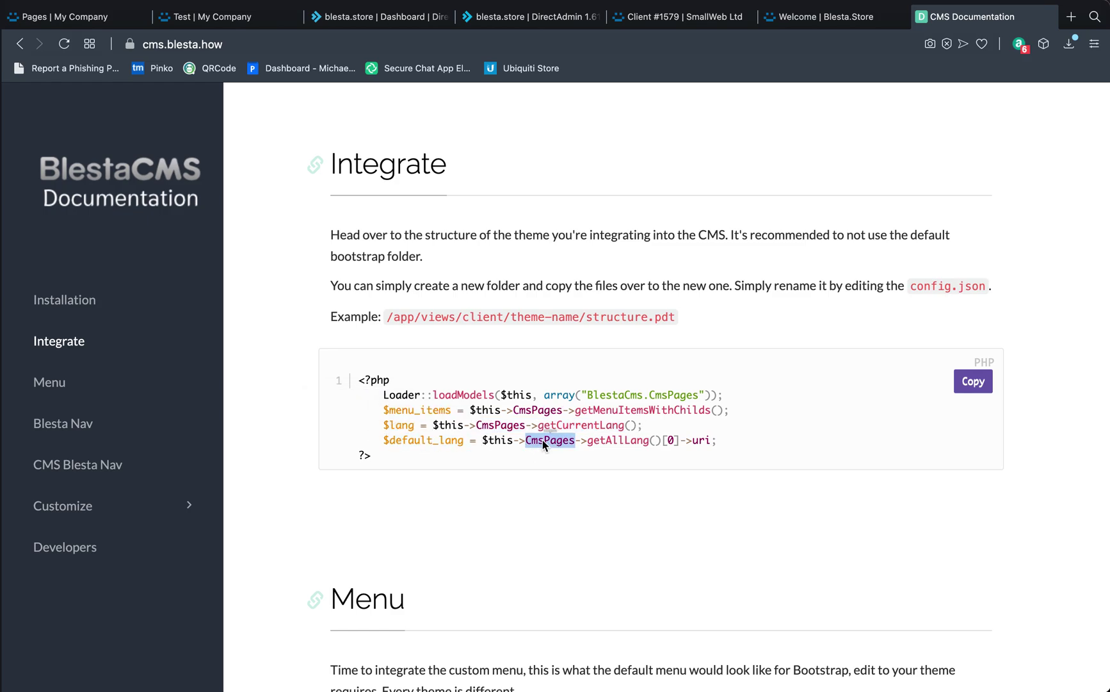
double_click(592, 442)
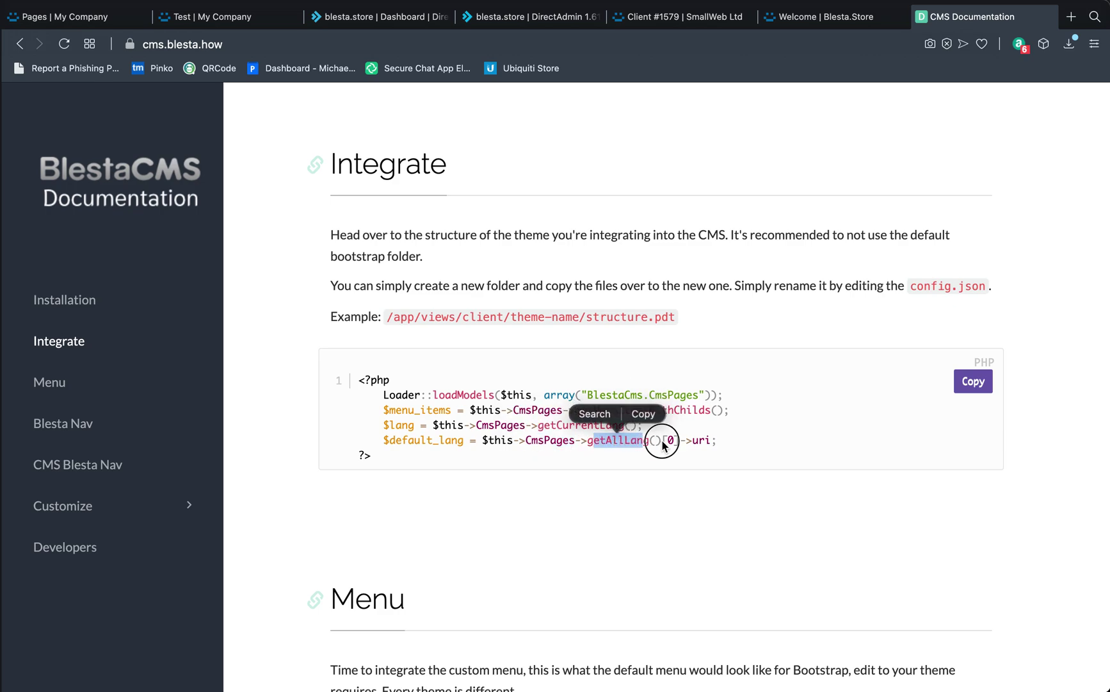
click(664, 443)
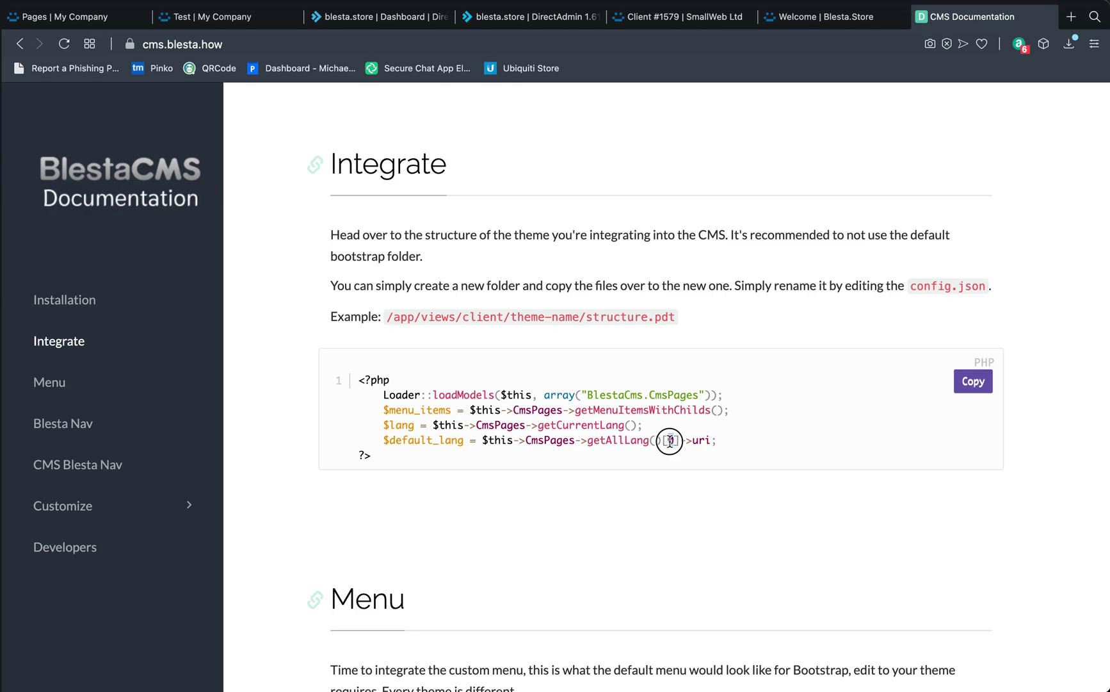
double_click(670, 440)
double_click(667, 440)
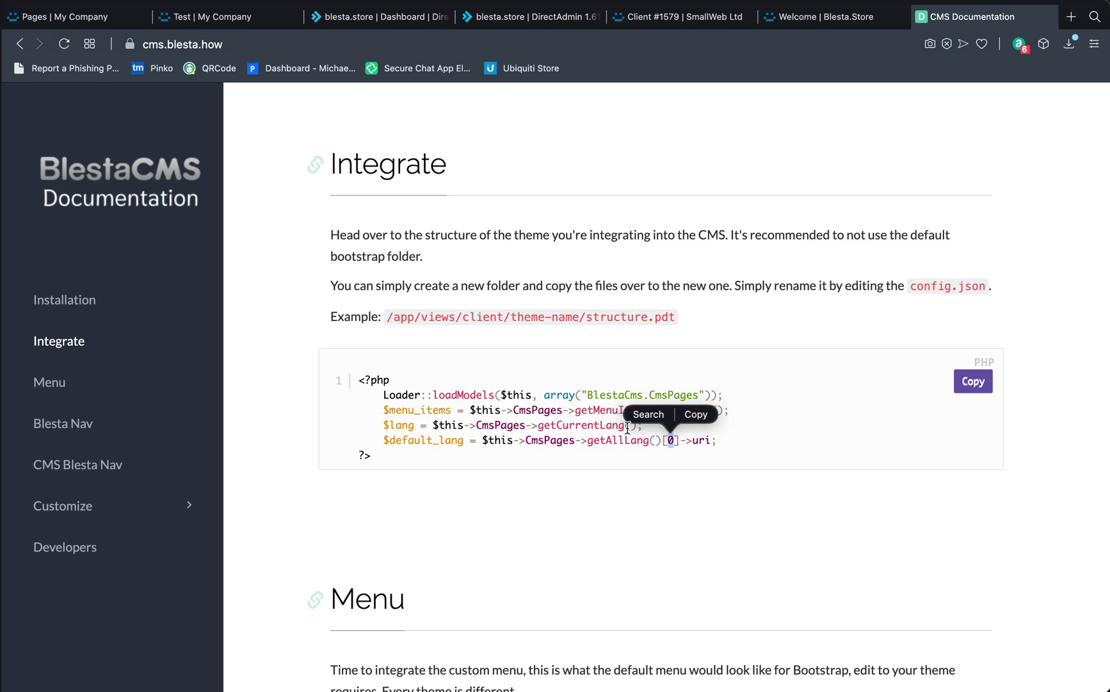
click(402, 427)
click(404, 431)
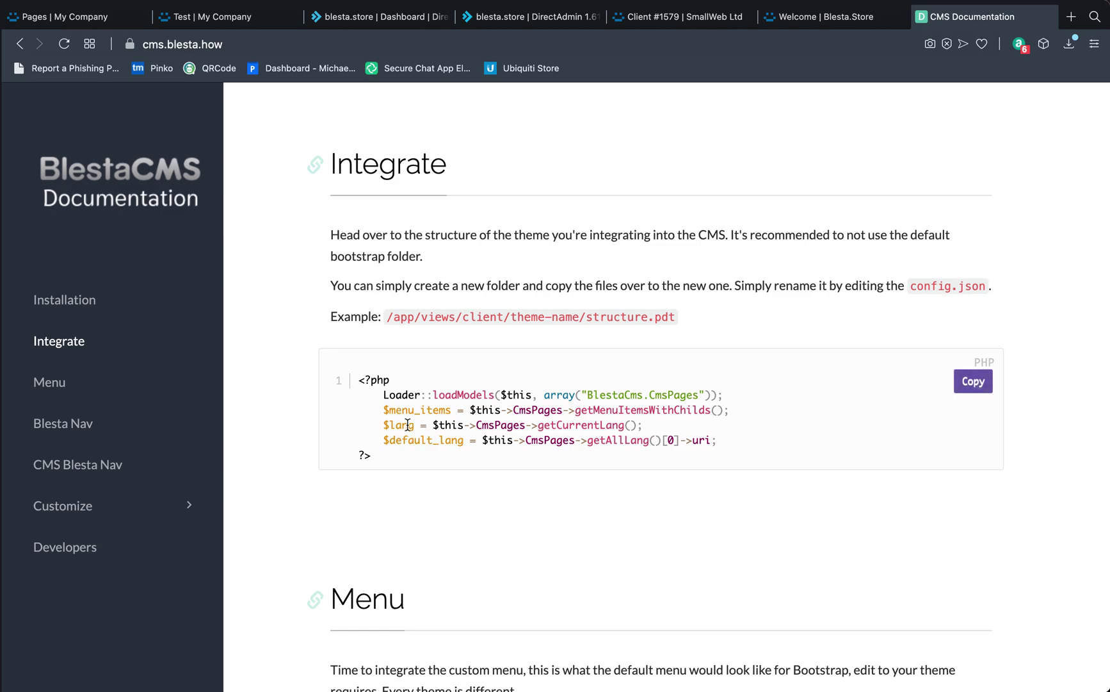
scroll(440, 523, down, 5)
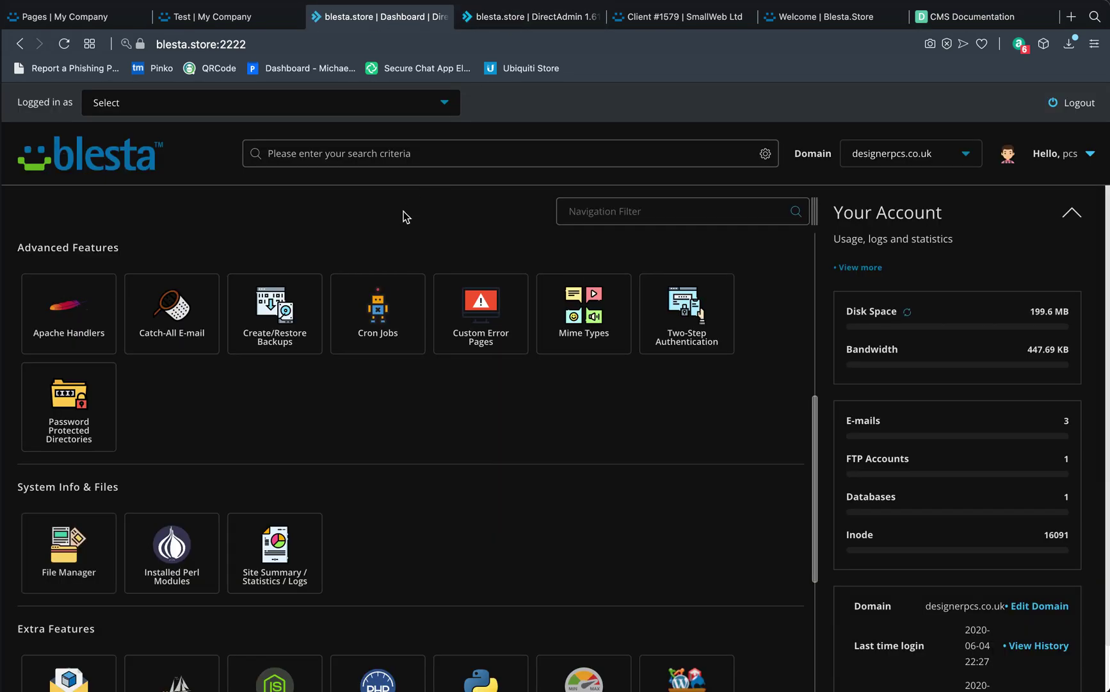
Paste the CmsPages loader snippet on a new line after line 3 of structure.pdt
click(554, 26)
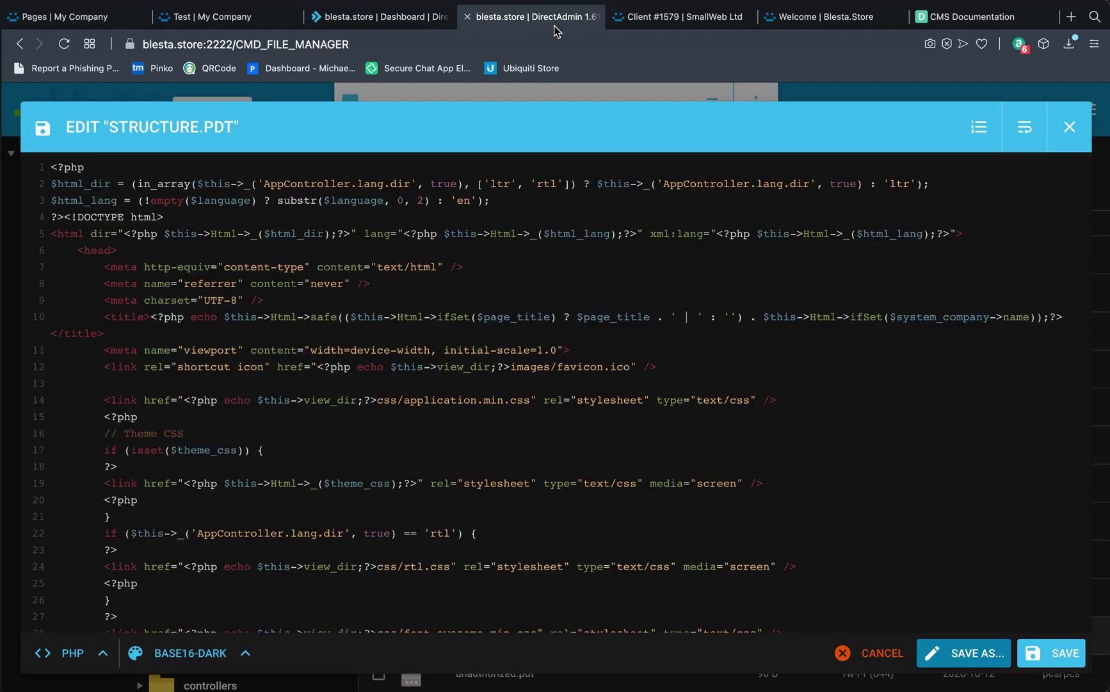
click(497, 200)
key(Return)
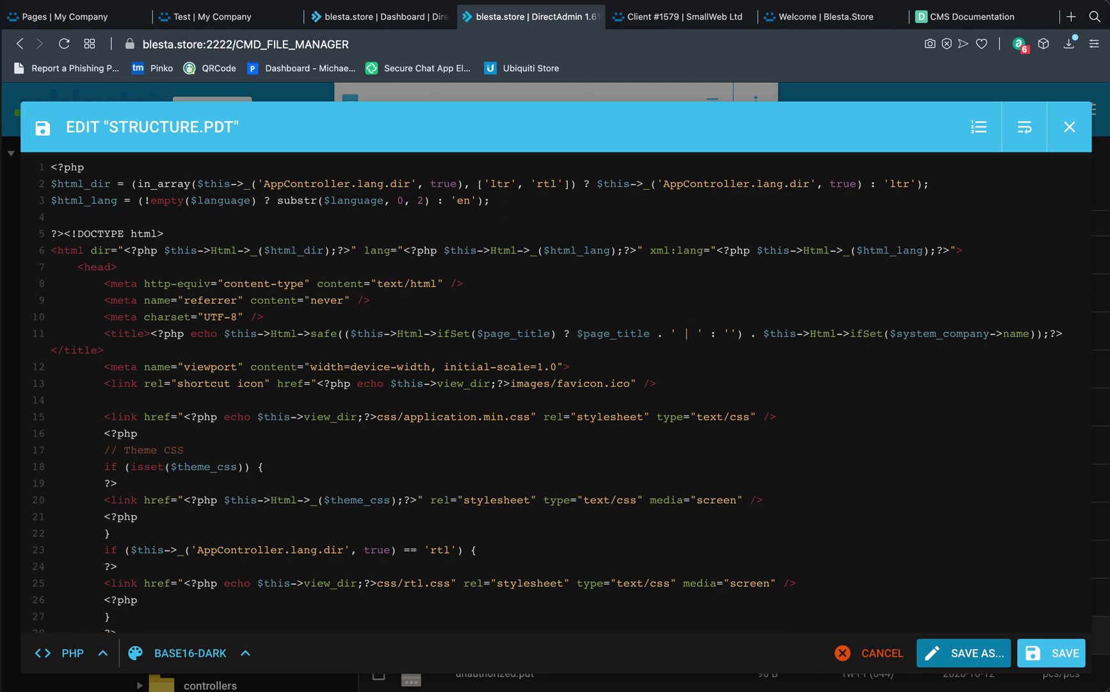
key(super+v)
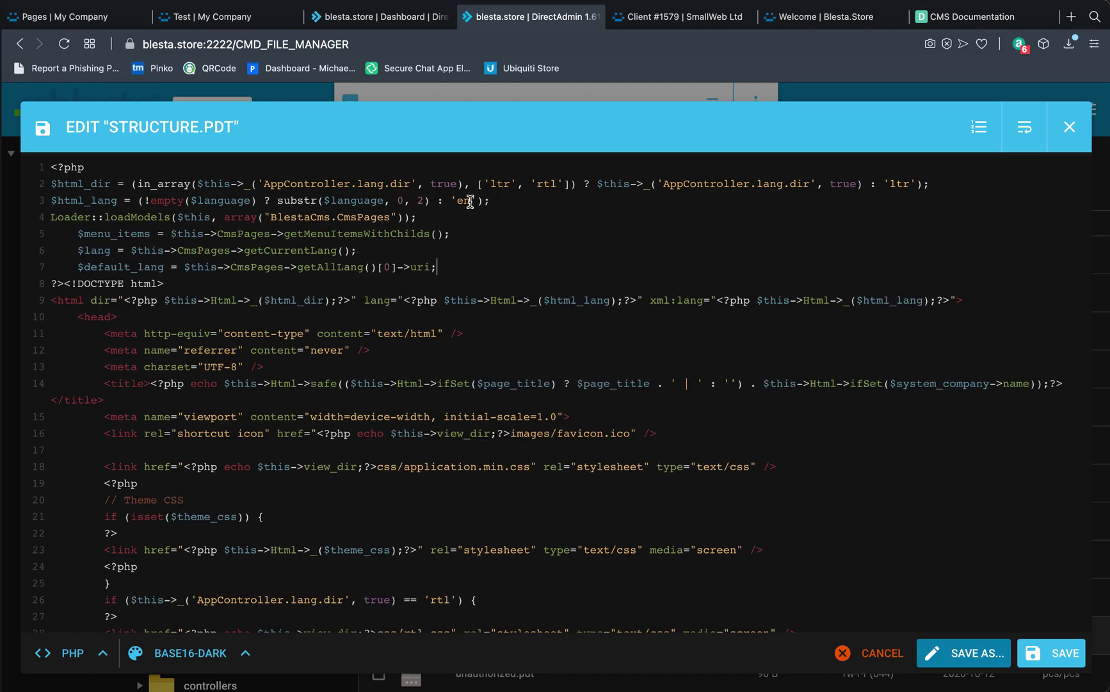
Fix the indentation of lines 2–7, move <!DOCTYPE html> below ?>, and save the file
click(78, 233)
key(BackSpace)
key(BackSpace)
key(BackSpace)
key(BackSpace)
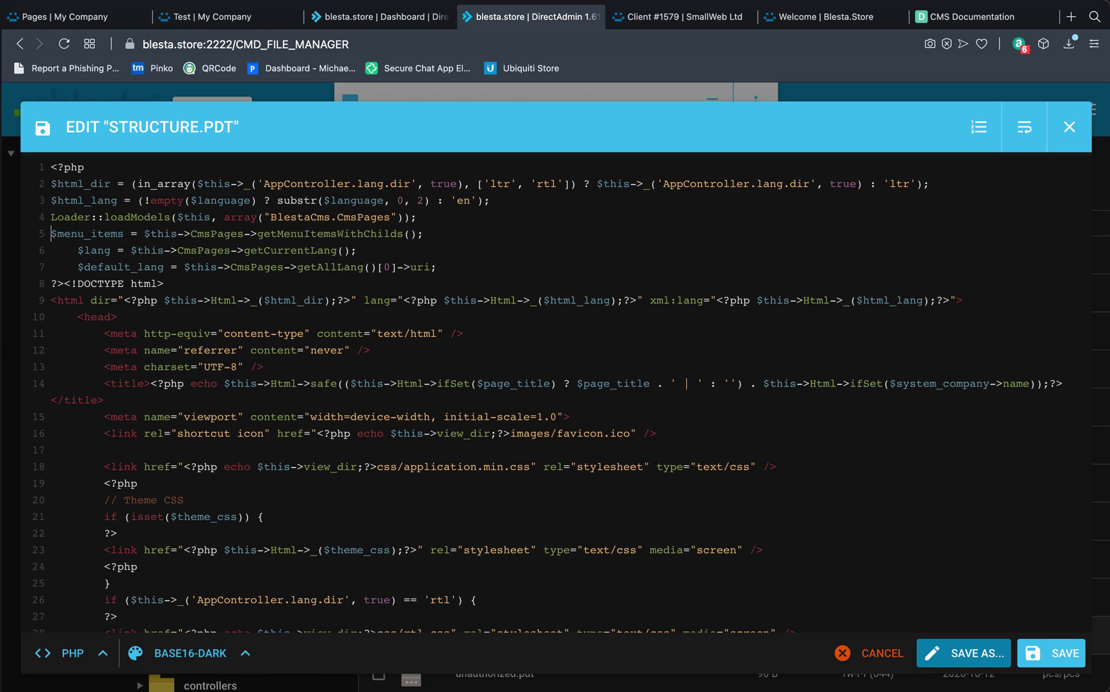
click(78, 250)
key(BackSpace)
key(BackSpace)
key(BackSpace)
key(BackSpace)
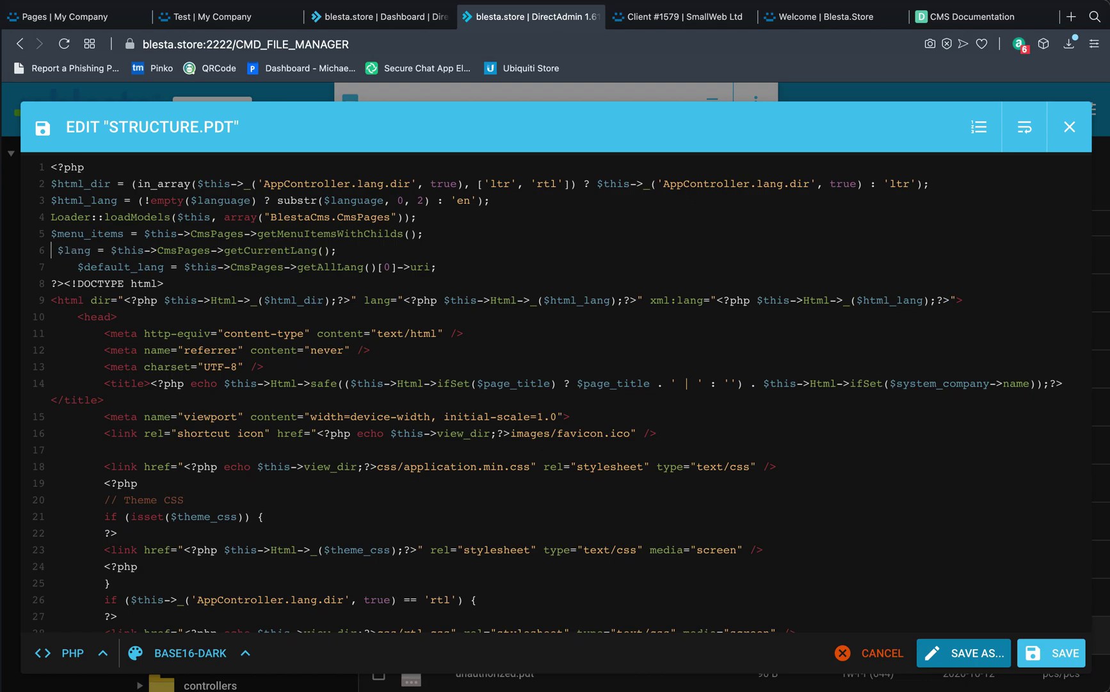
key(BackSpace)
key(BackSpace)
key(BackSpace)
key(BackSpace)
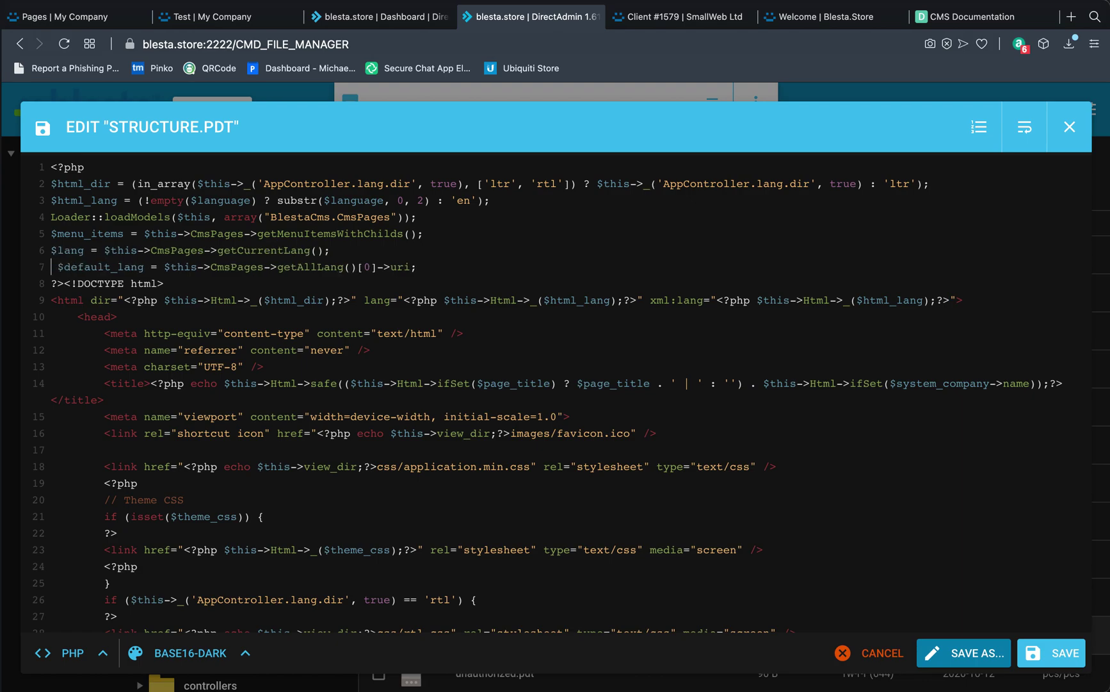
drag(413, 267, 46, 191)
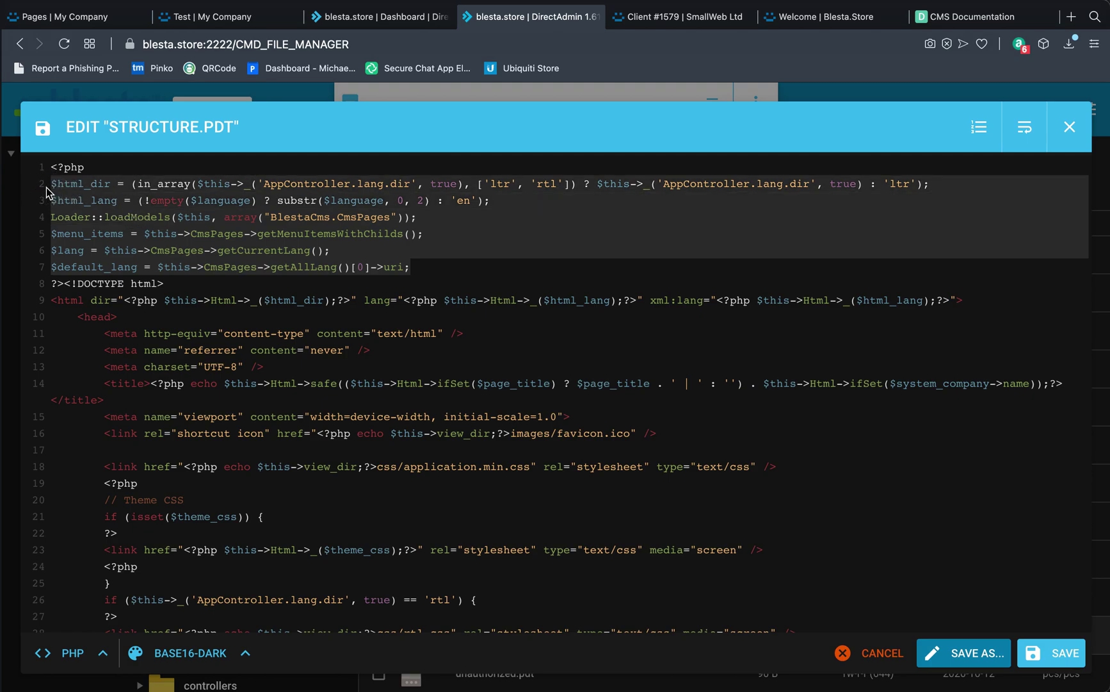
key(Tab)
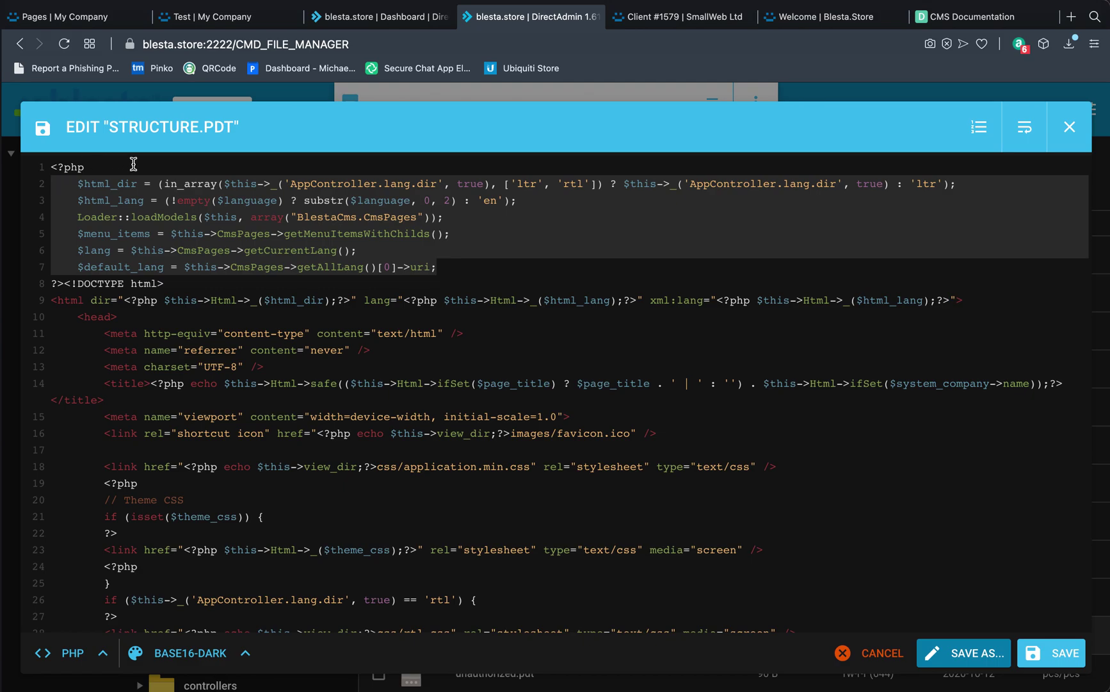
click(66, 284)
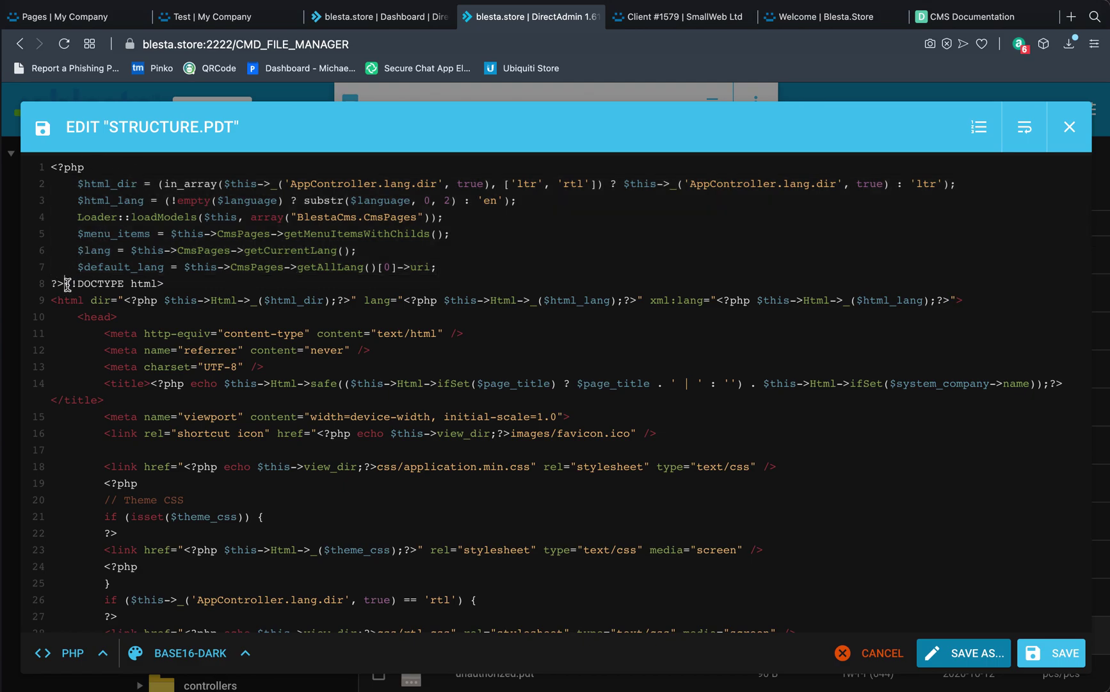
key(Return)
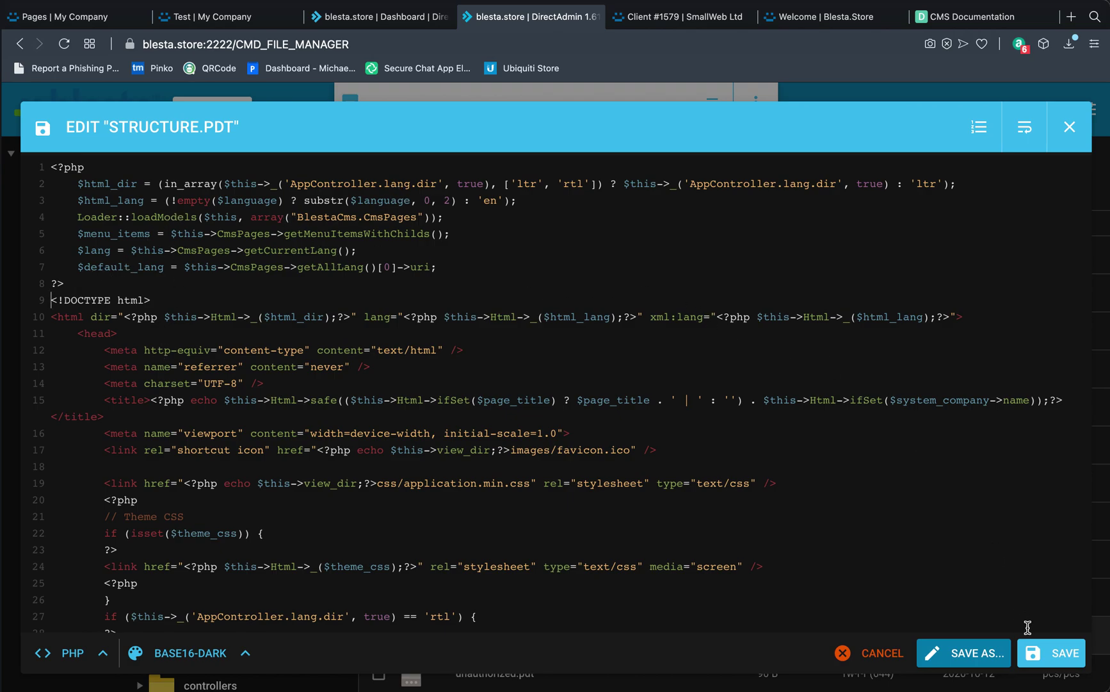
click(1041, 654)
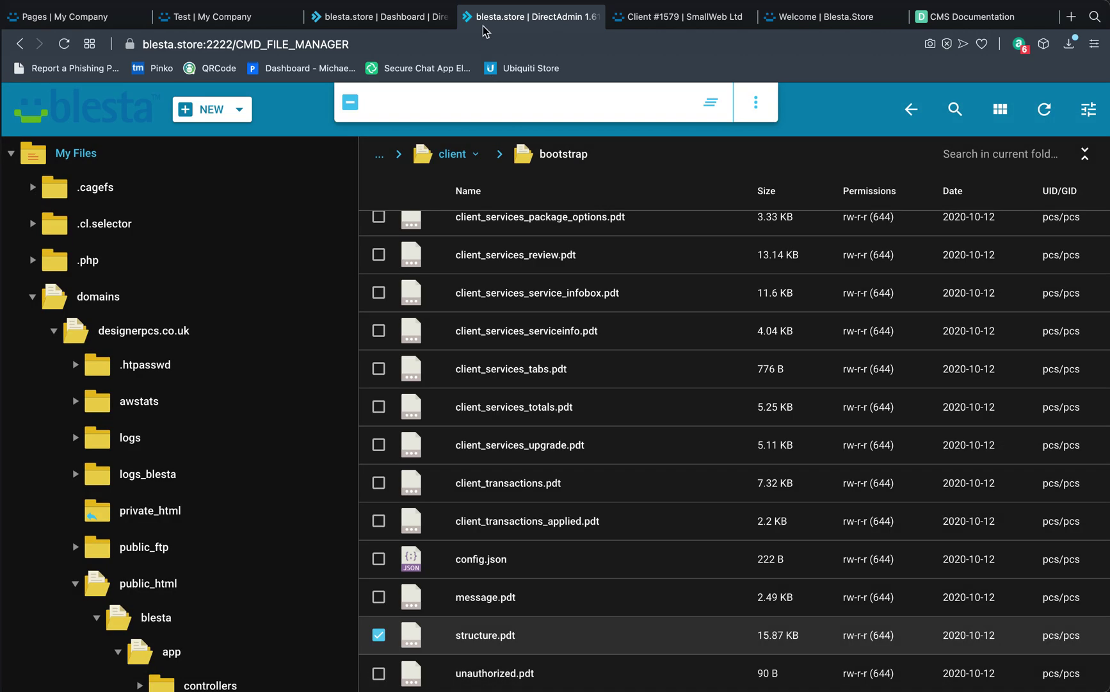
Reload the Test page in the client portal
click(231, 18)
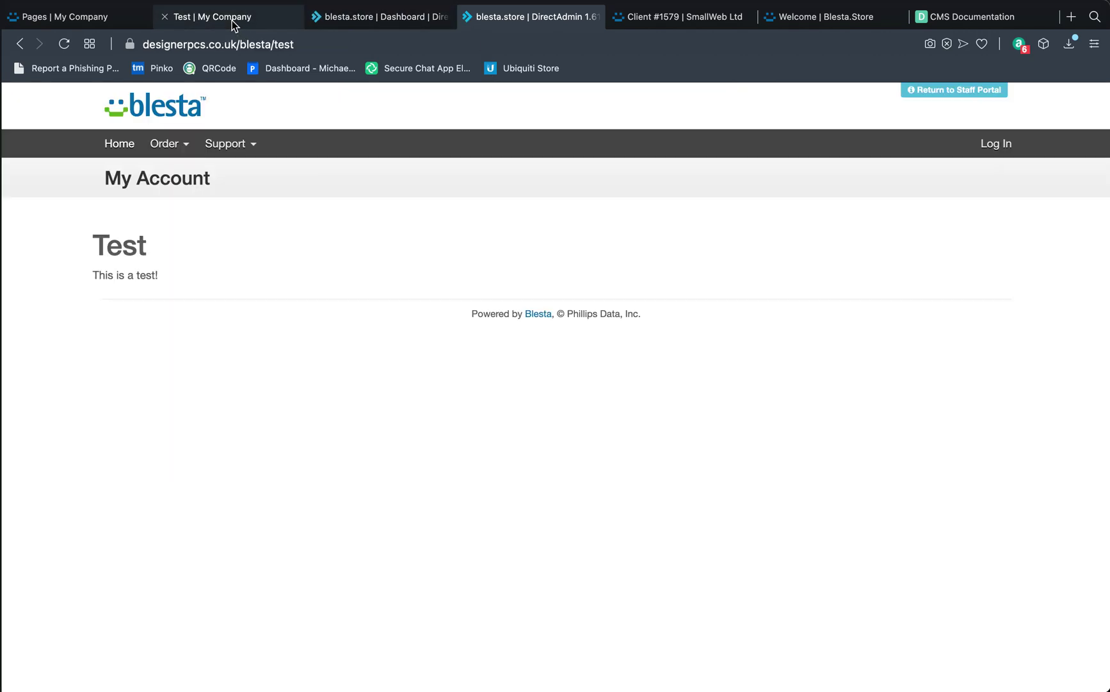
click(249, 44)
key(Return)
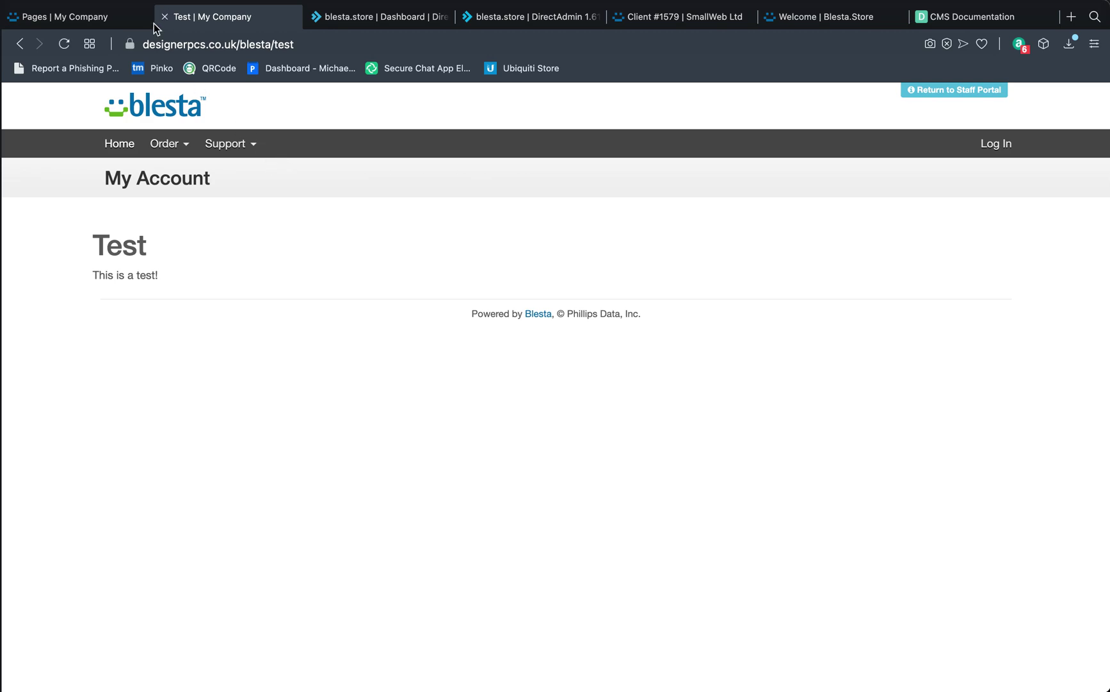
Go to CMS > Menu Items in the admin and start a new menu item
click(89, 21)
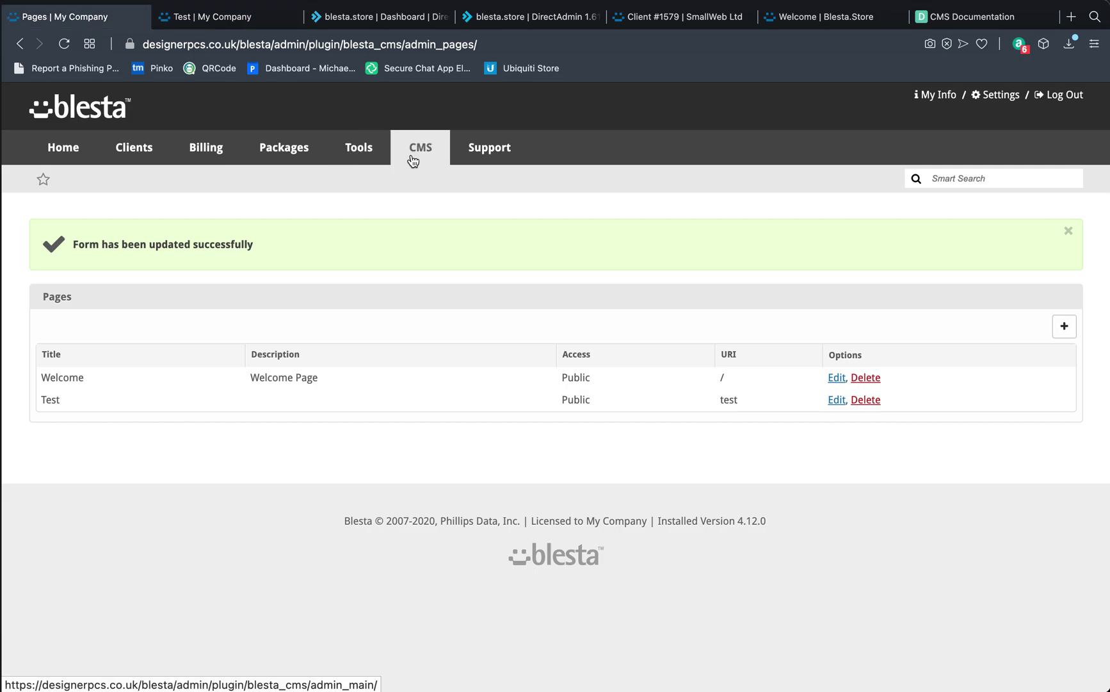
mouse_move(413, 160)
click(428, 241)
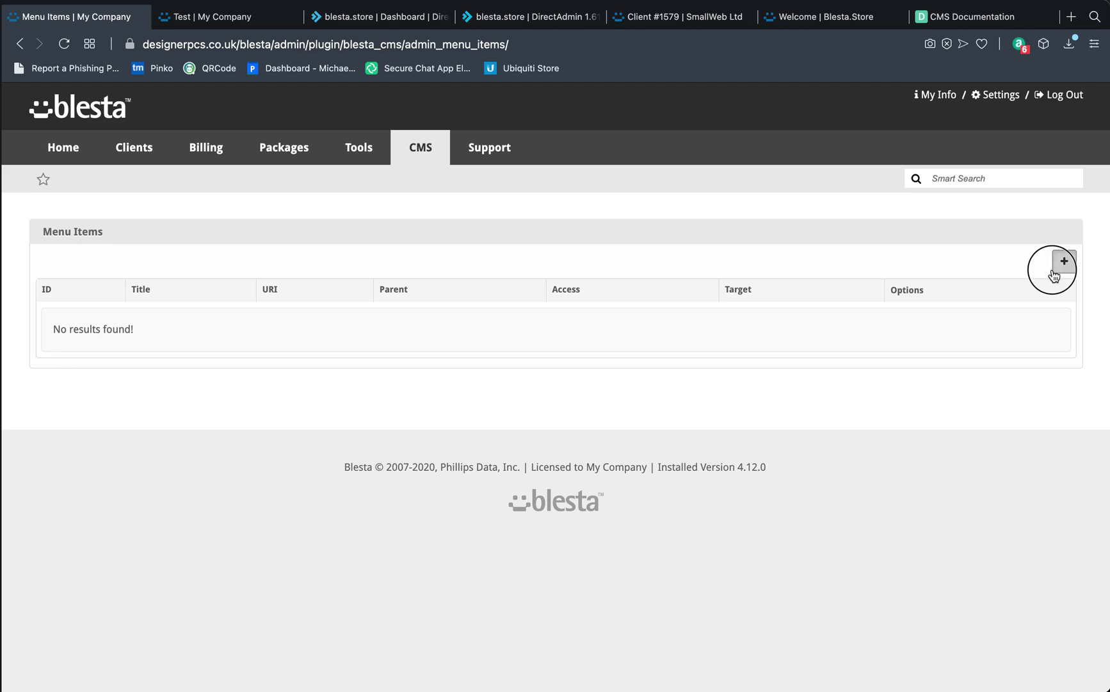
click(1063, 261)
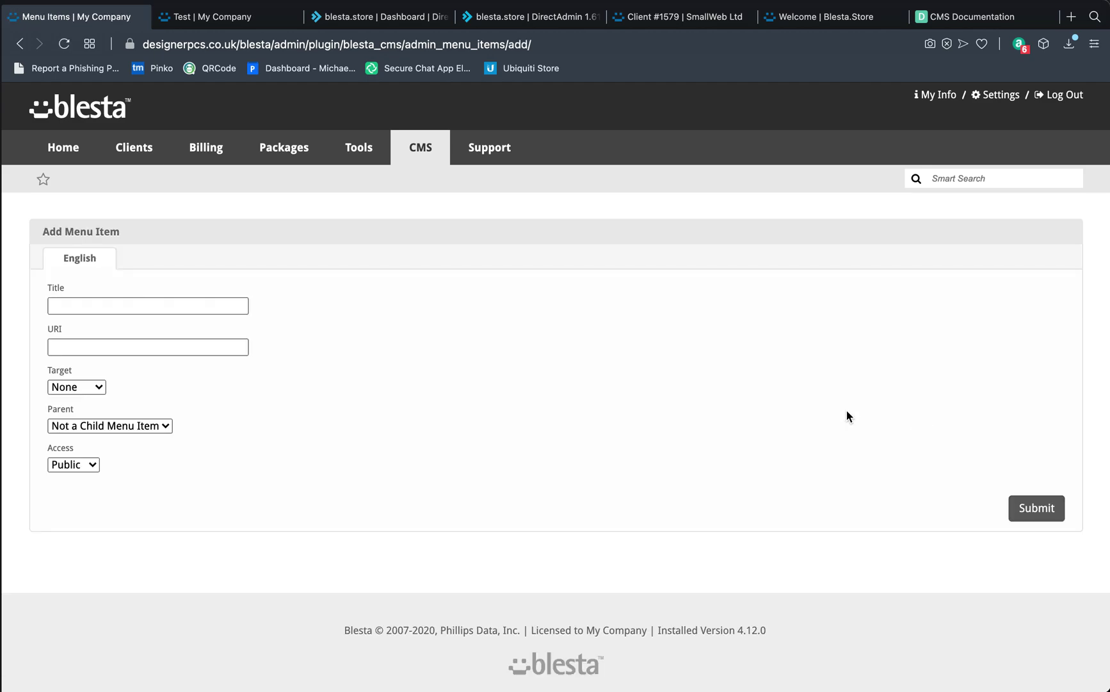
Add a menu item titled 'Test' with URI 'test'
click(222, 307)
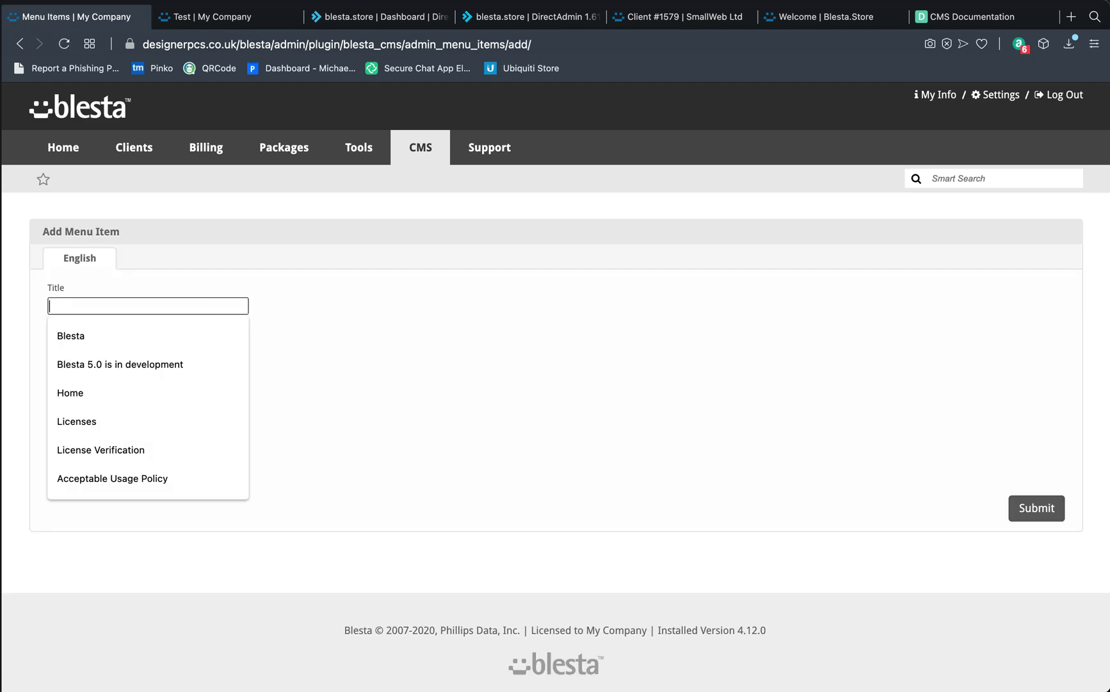
text(Test)
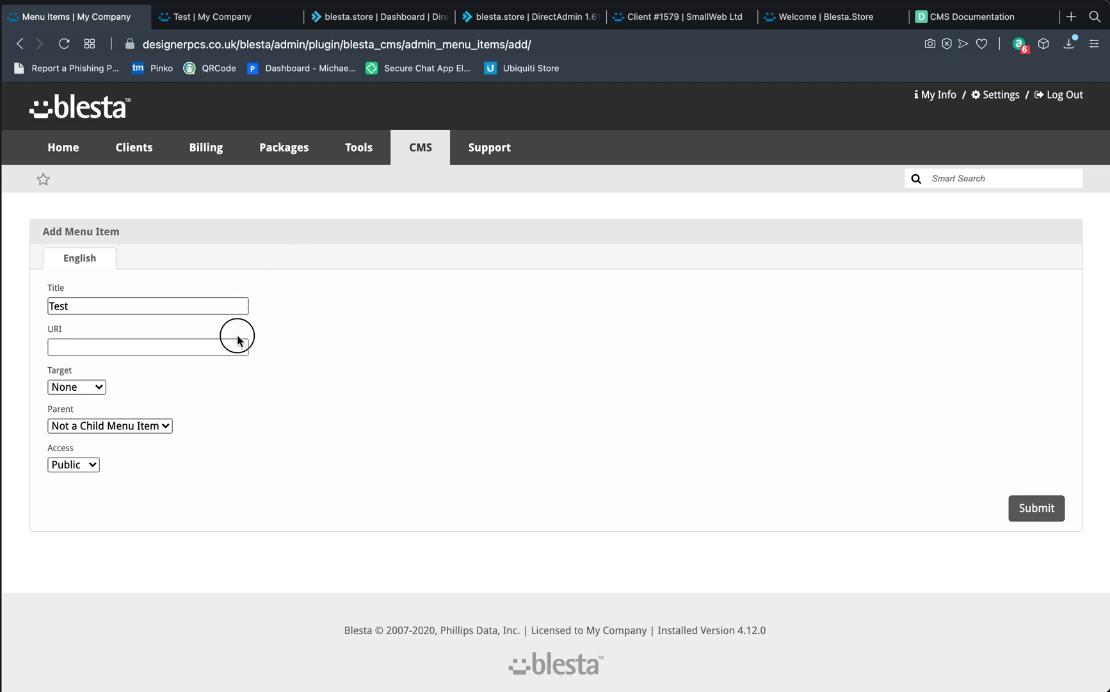
click(236, 339)
text(r)
key(BackSpace)
text(test)
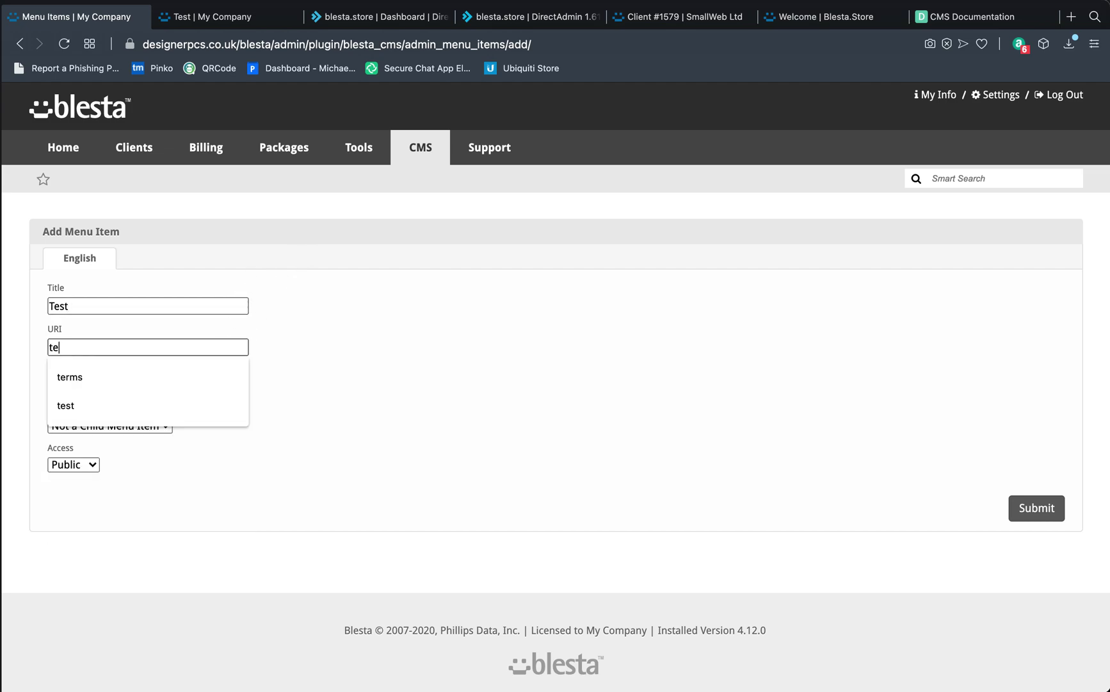
click(320, 341)
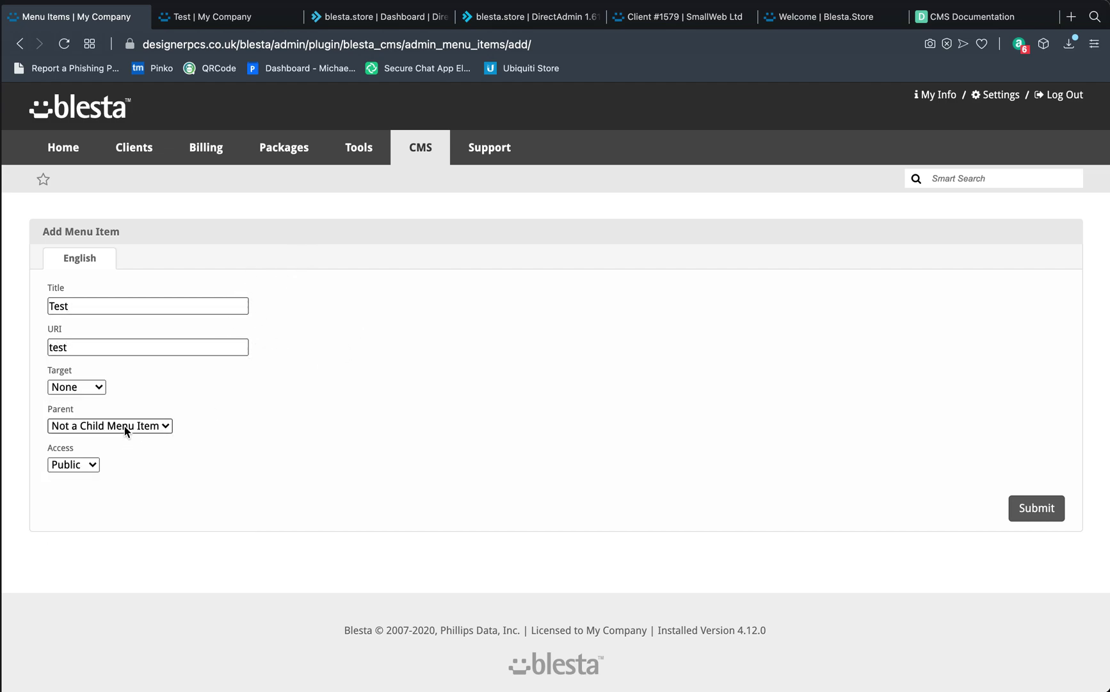
click(1040, 518)
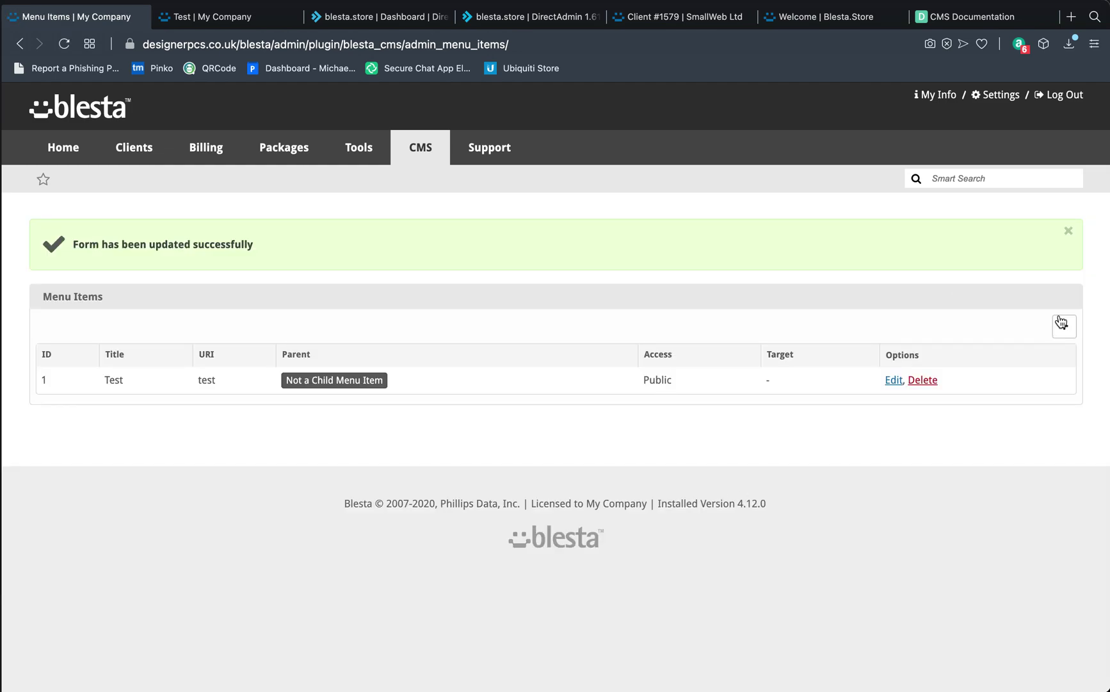
Add a top-level menu item titled 'Amazing' with URI '#'
click(1062, 323)
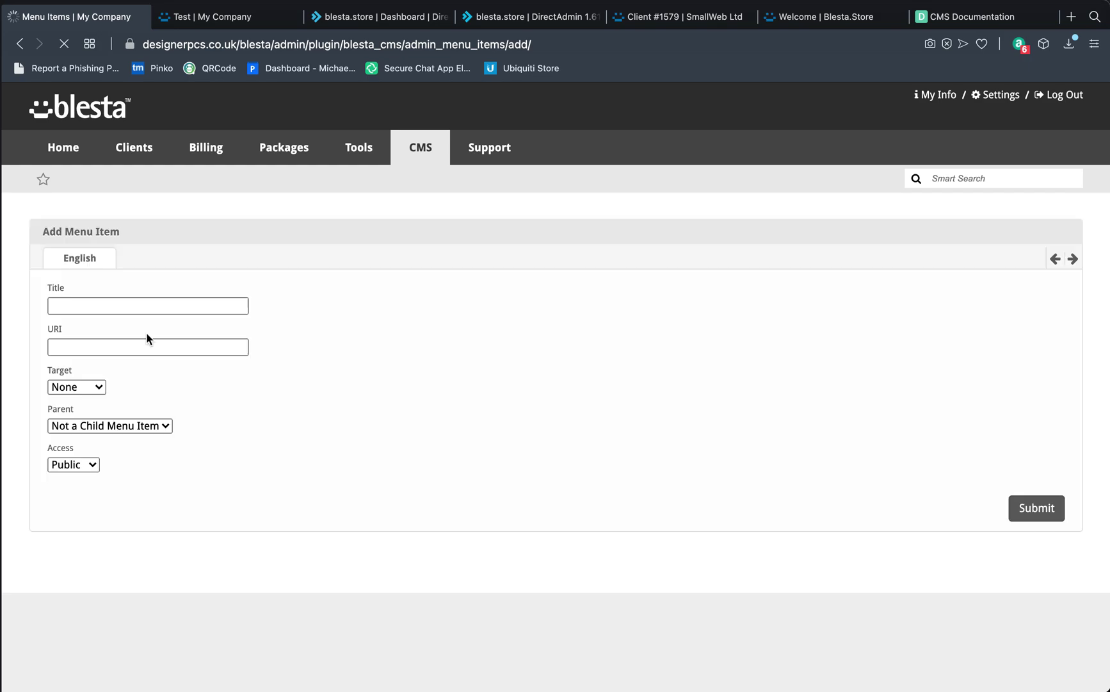
click(148, 306)
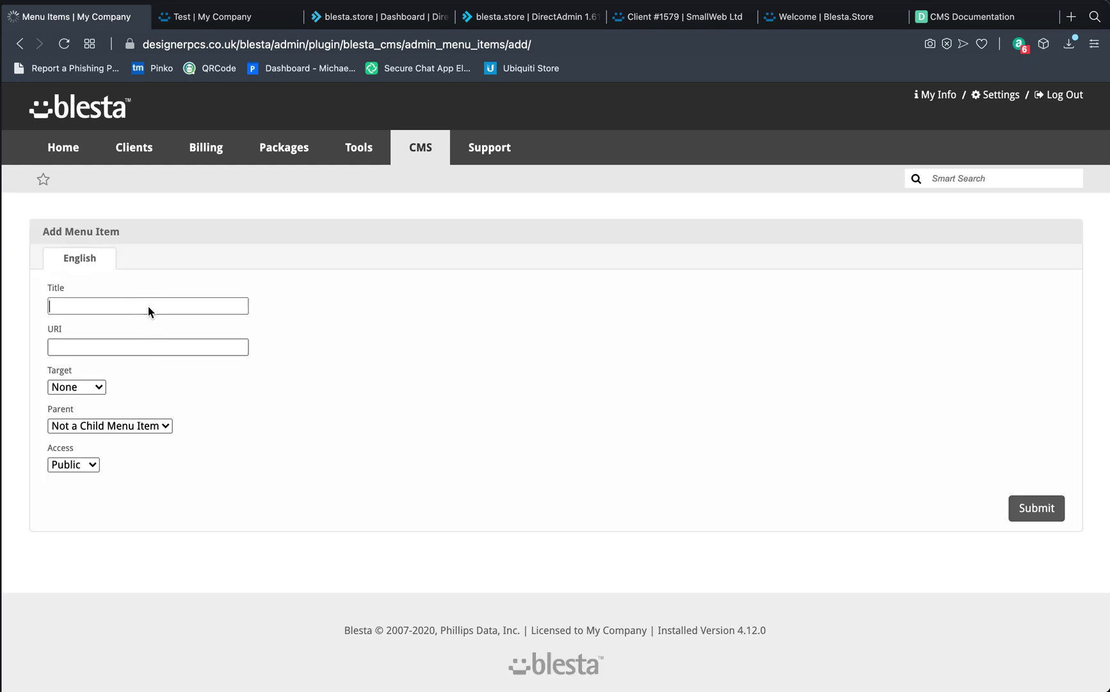
click(149, 306)
text(Amaz)
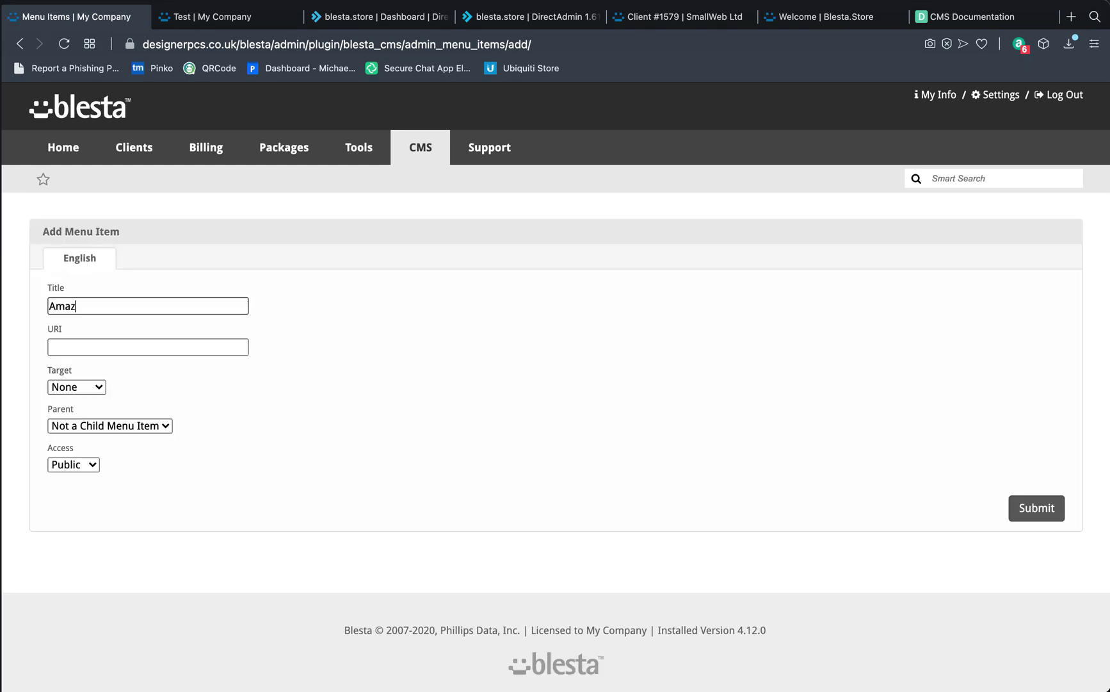
text(ing)
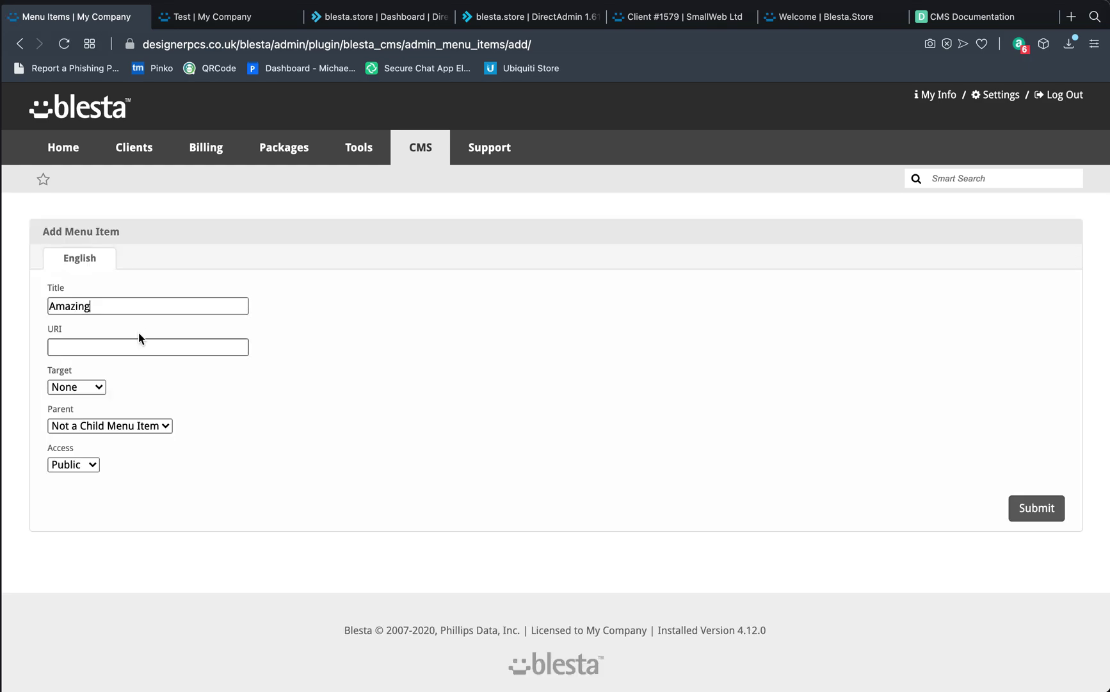
click(142, 345)
text(#)
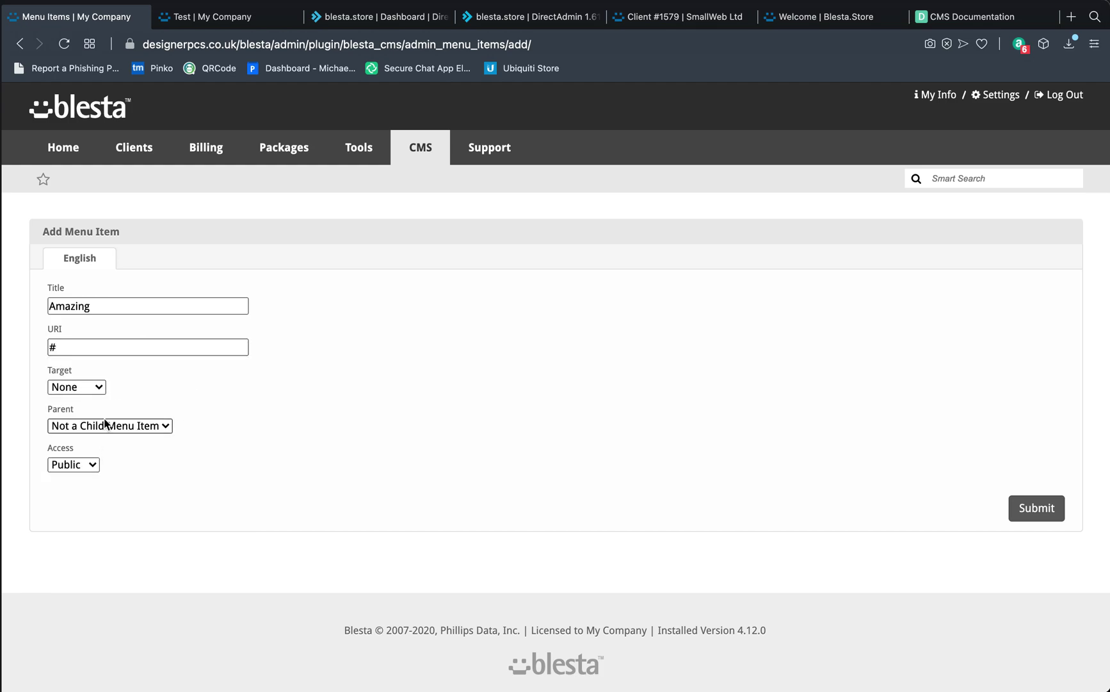
click(1037, 513)
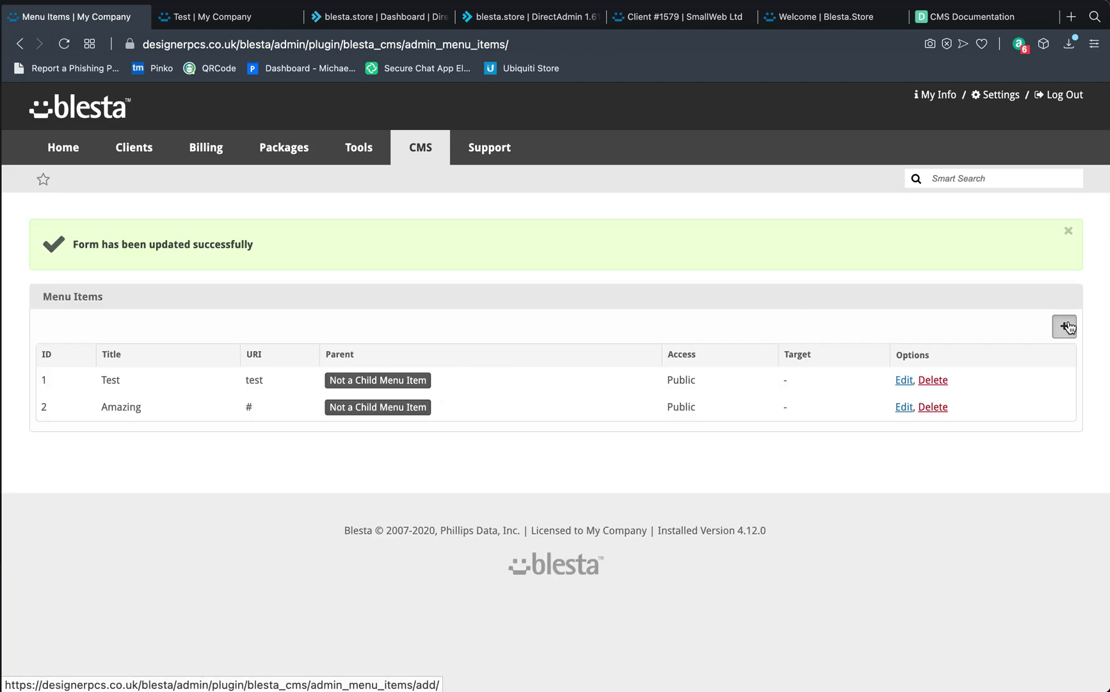
click(1065, 326)
click(97, 306)
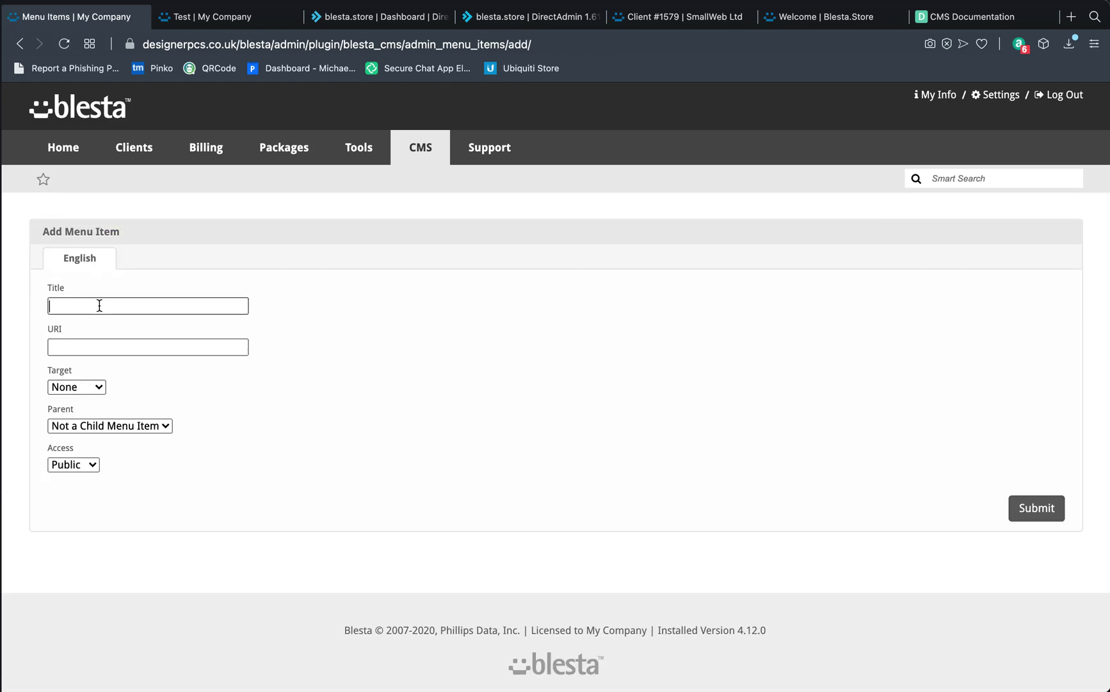
text(Bles)
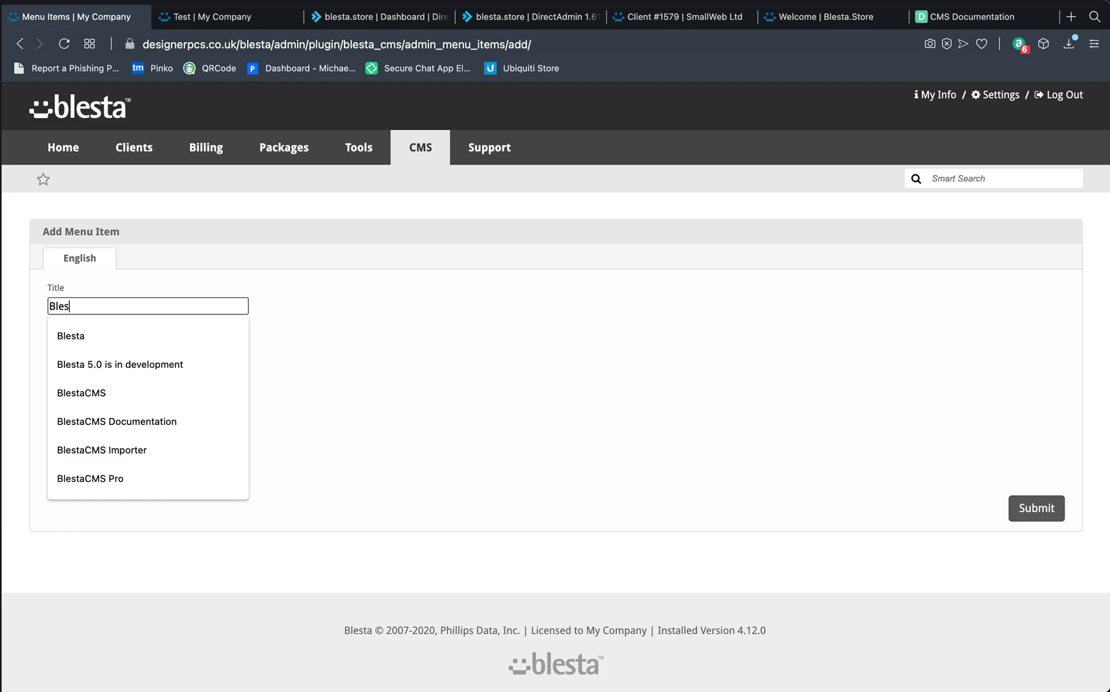
text(ta)
click(199, 256)
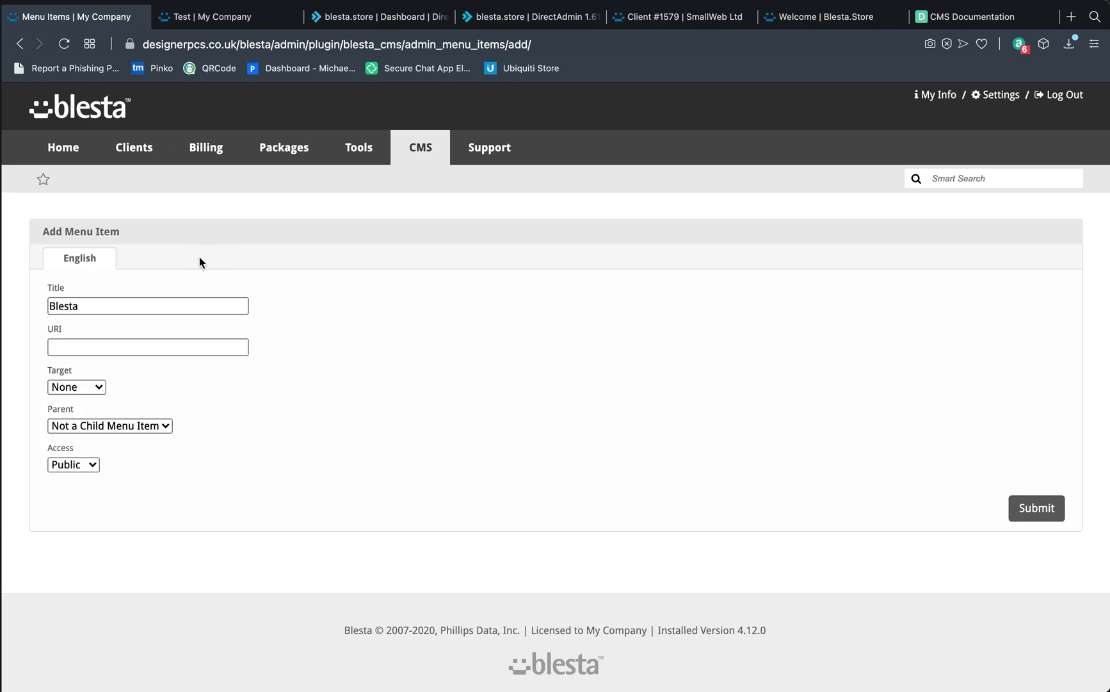
click(117, 347)
text(https://)
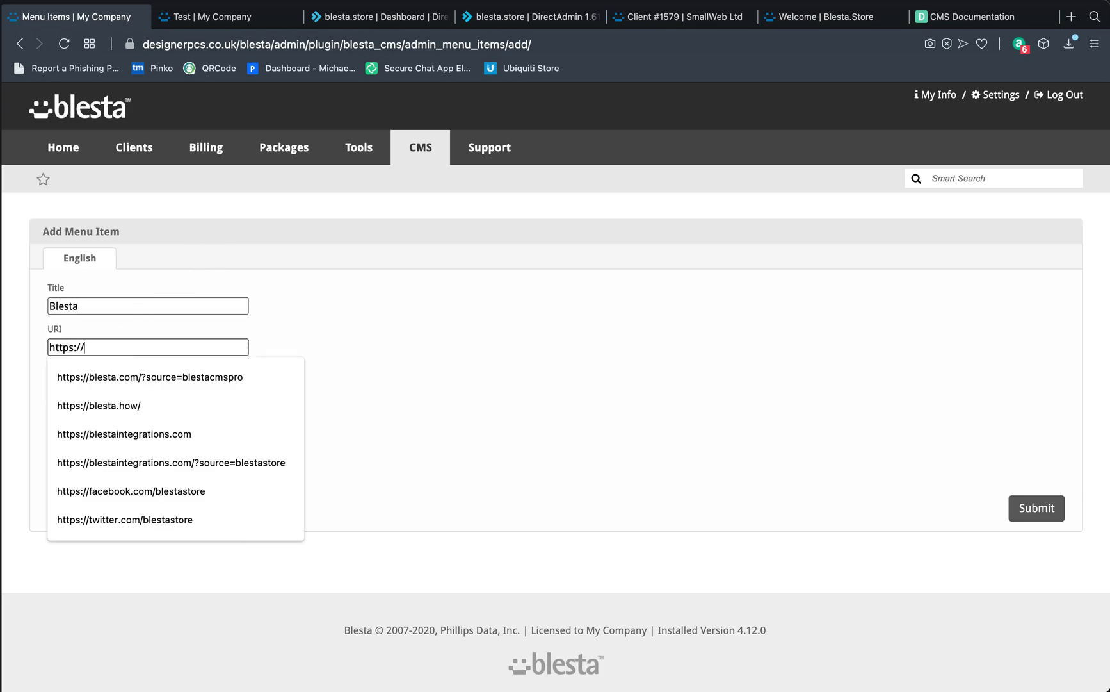
text(bles)
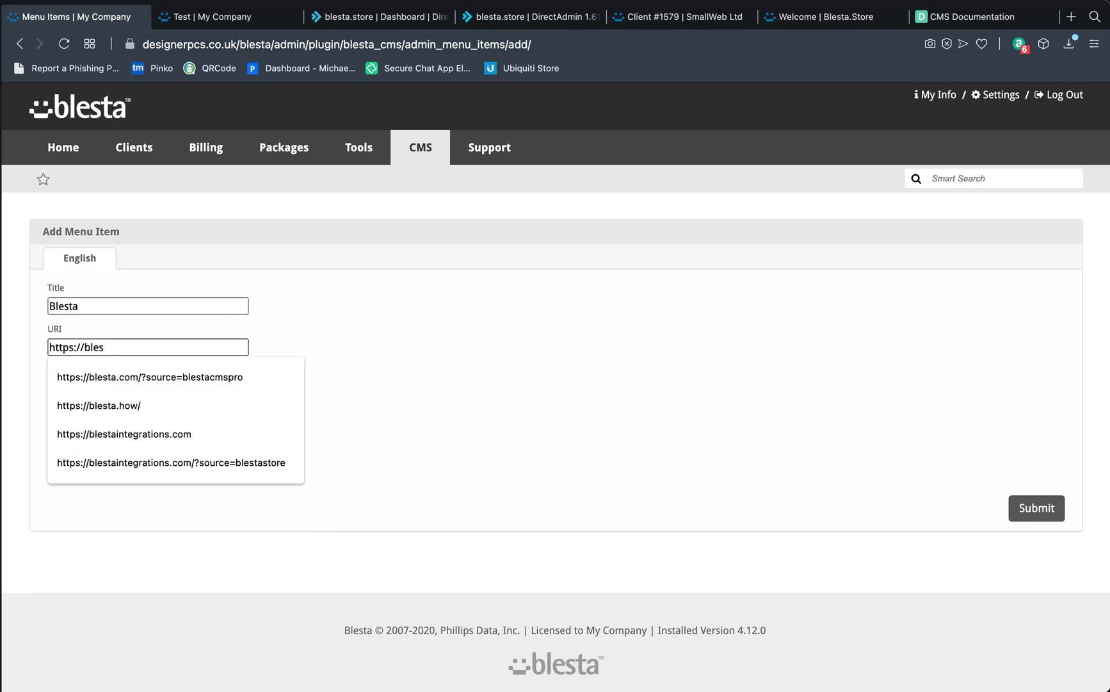
text(ta.com)
key(Escape)
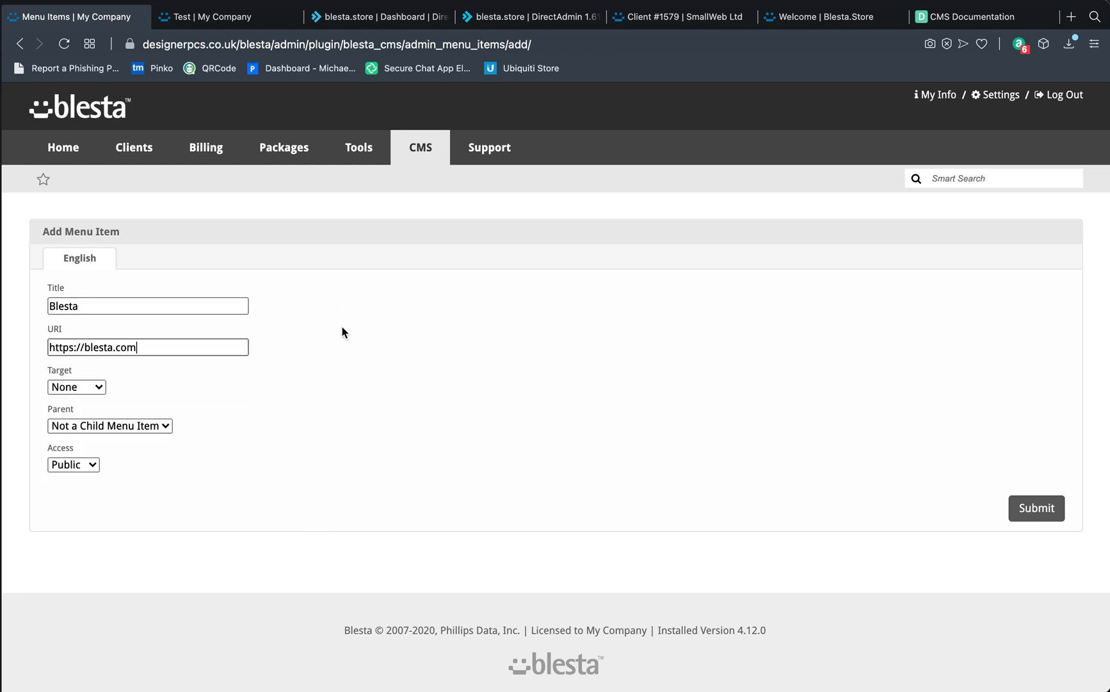
Make the Blesta item open in a New Tab under parent Amazing, and submit it
click(66, 392)
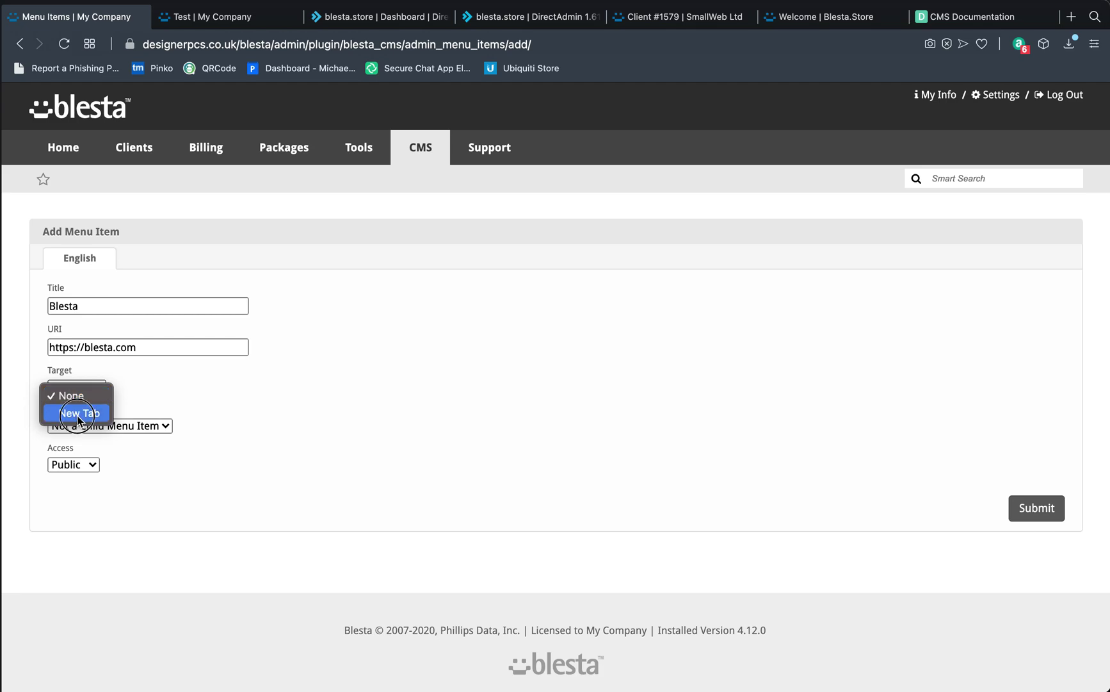
click(77, 413)
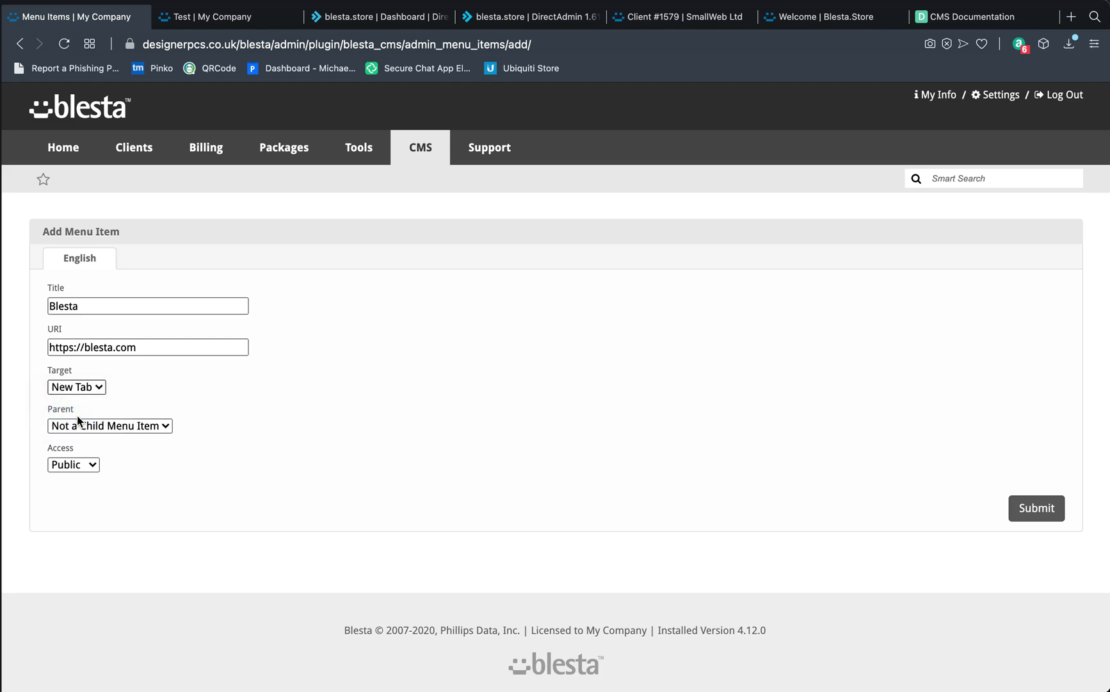
click(79, 422)
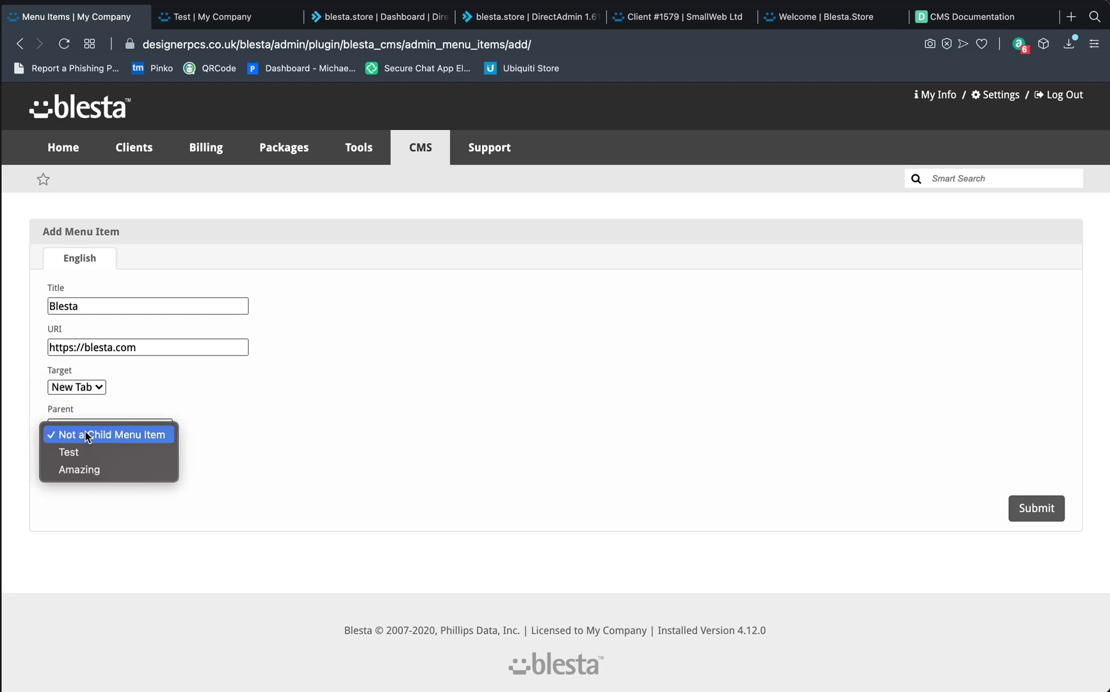
click(96, 470)
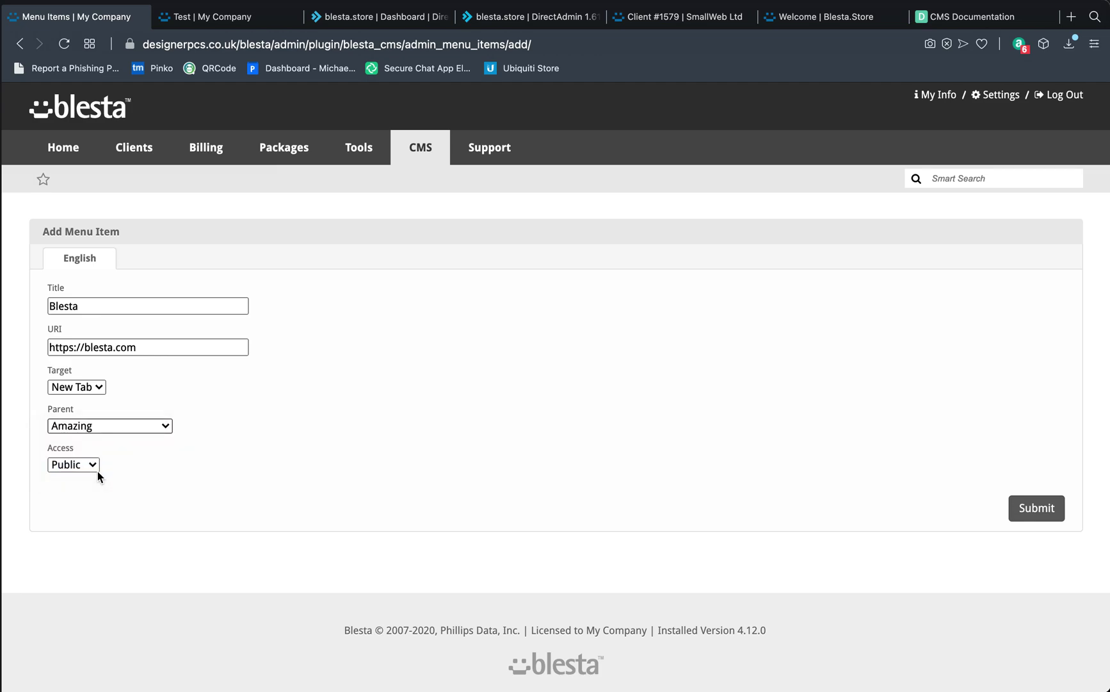
click(98, 427)
click(98, 430)
click(1024, 512)
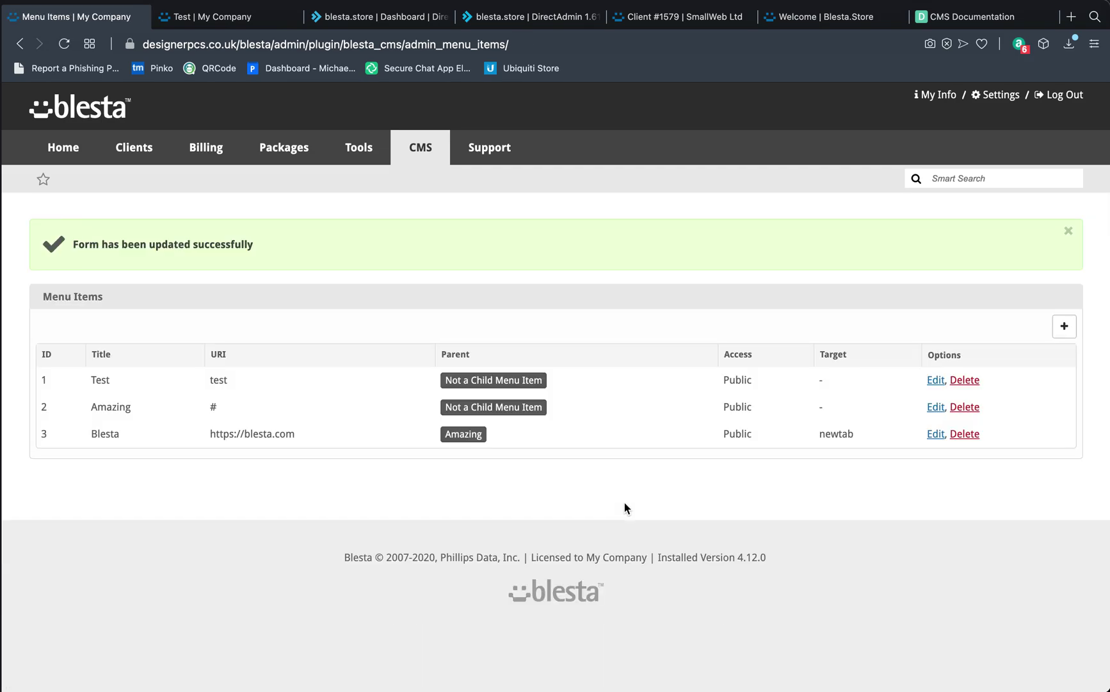
drag(203, 436, 322, 430)
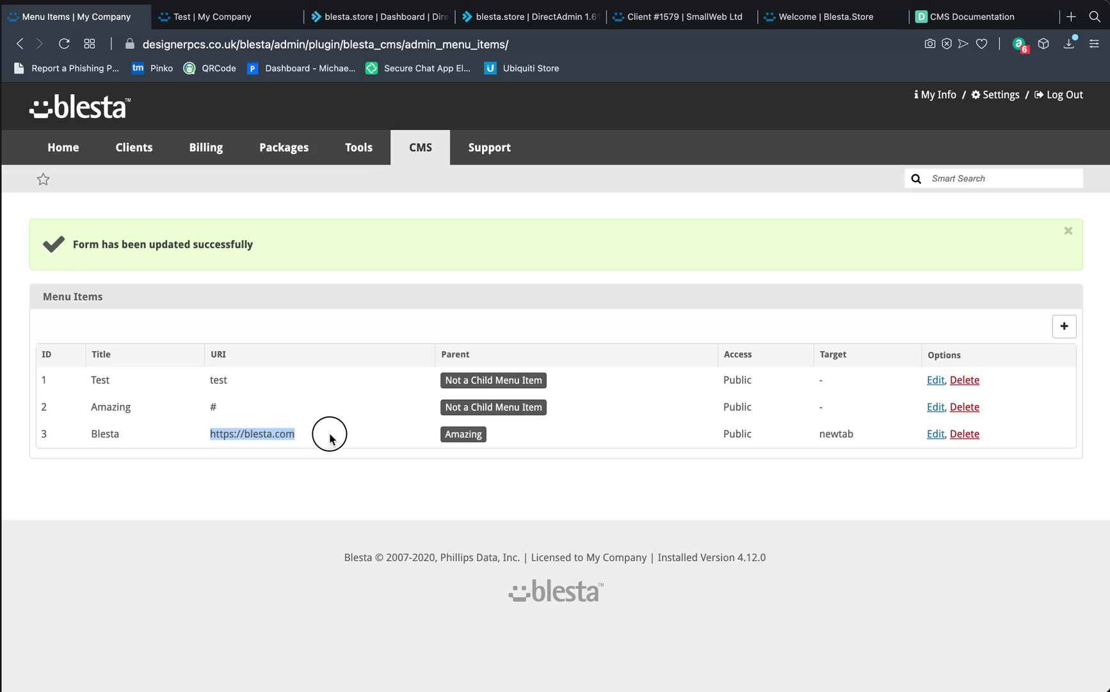
drag(89, 408, 131, 407)
click(206, 431)
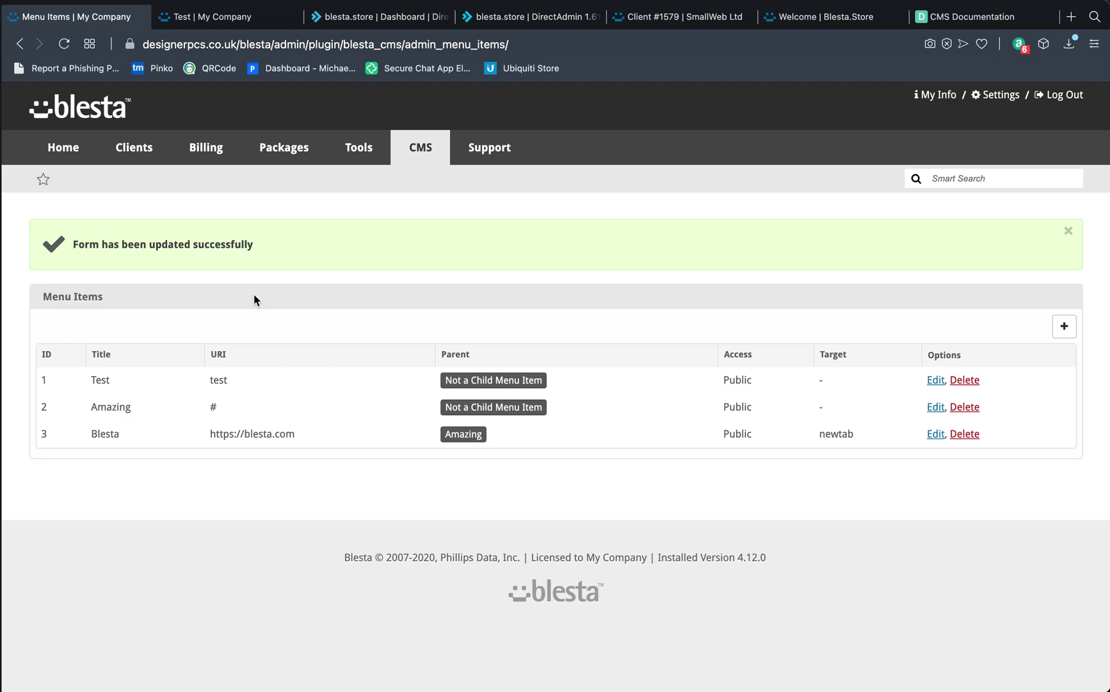
click(268, 17)
click(271, 42)
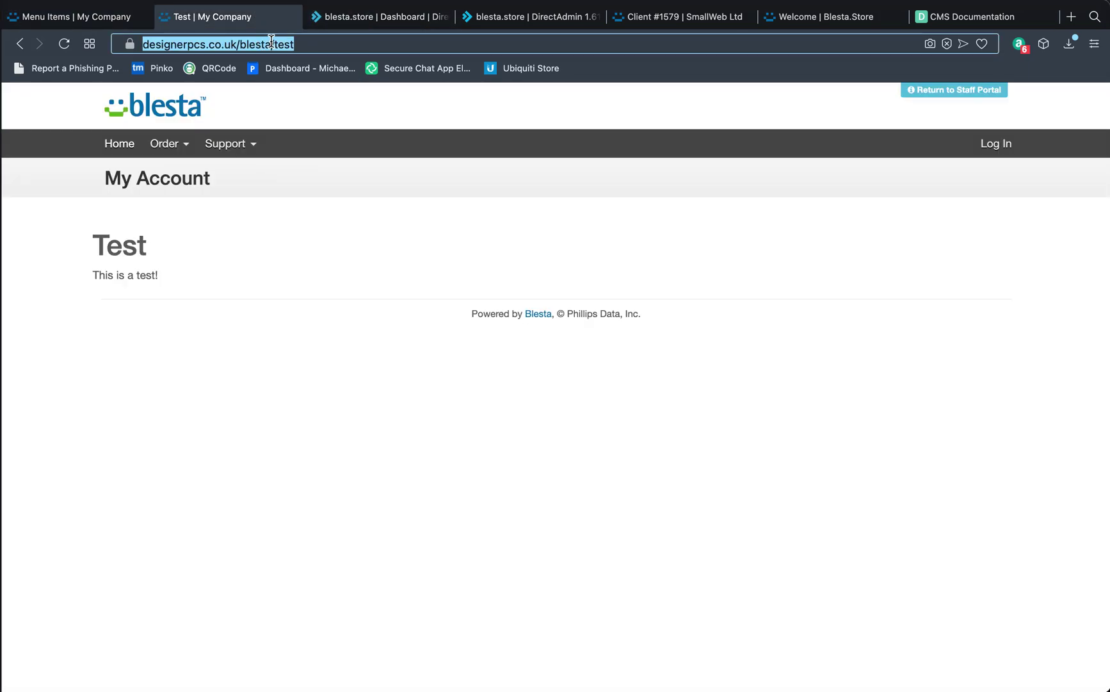
key(Return)
click(283, 143)
click(110, 147)
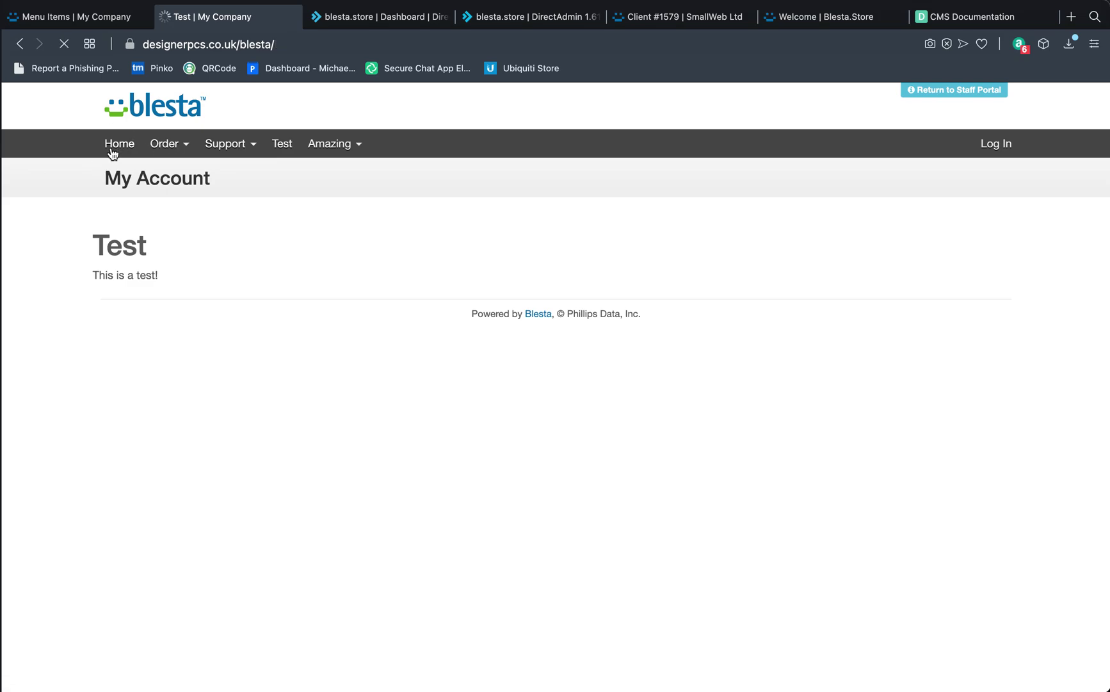
click(282, 151)
click(336, 145)
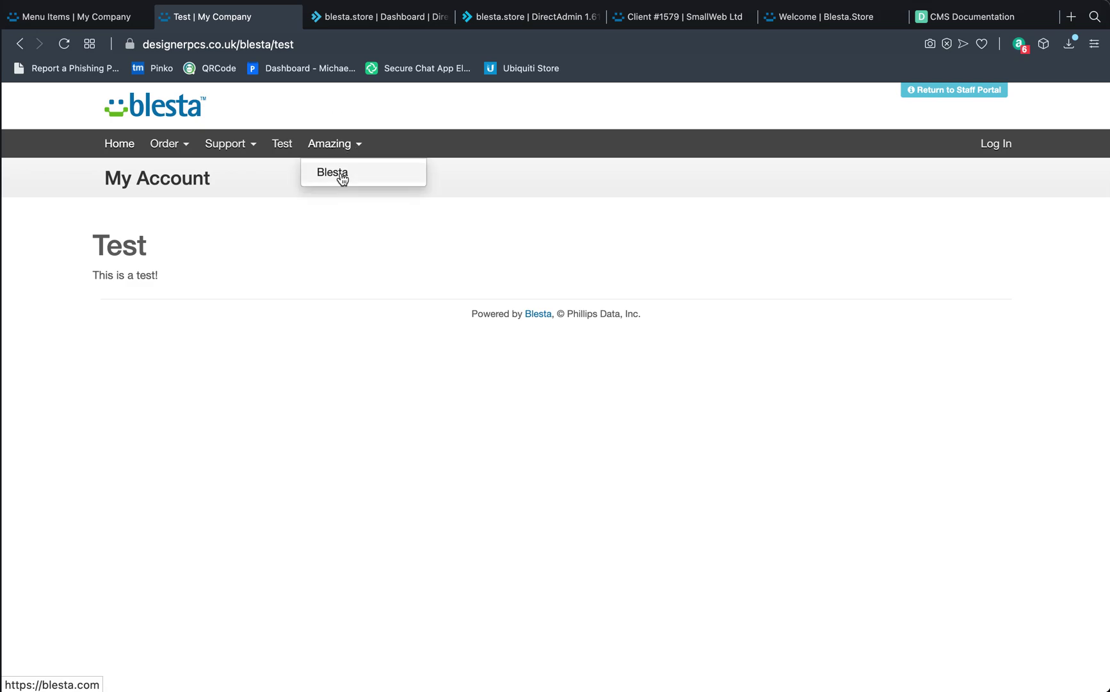
click(340, 176)
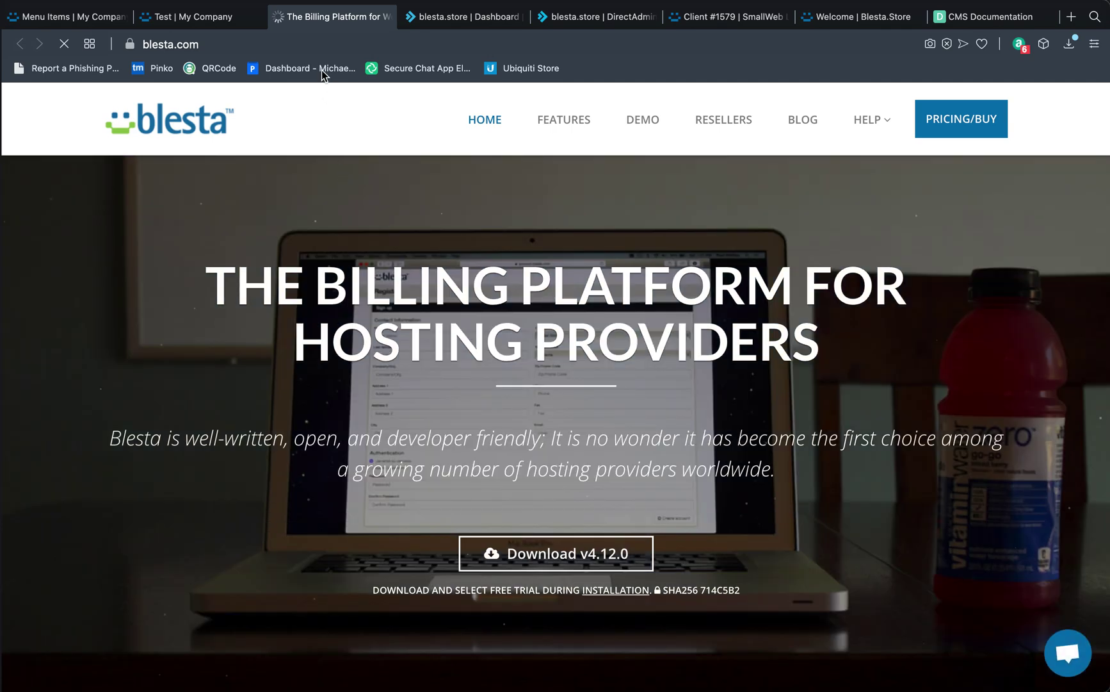
click(279, 20)
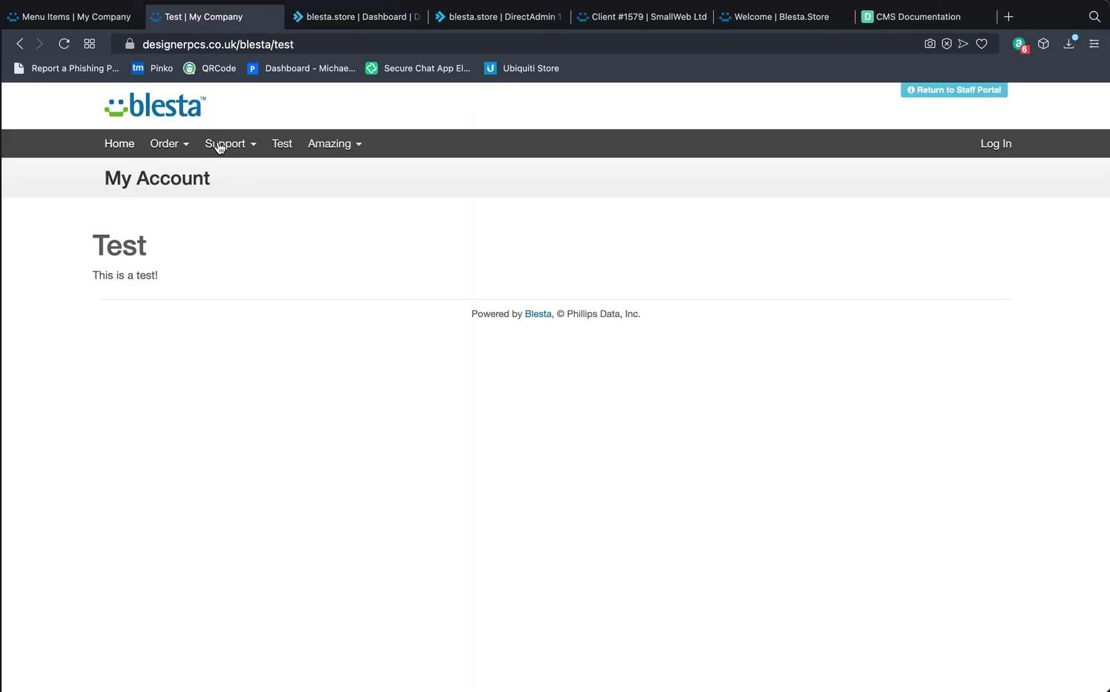
click(311, 144)
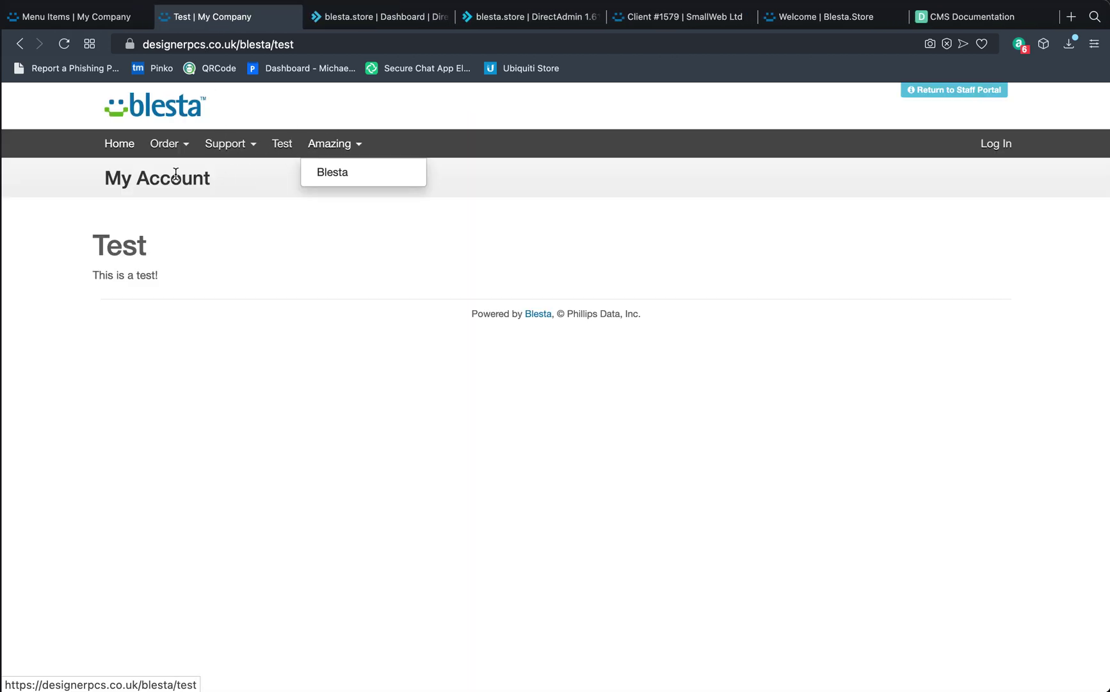
click(121, 150)
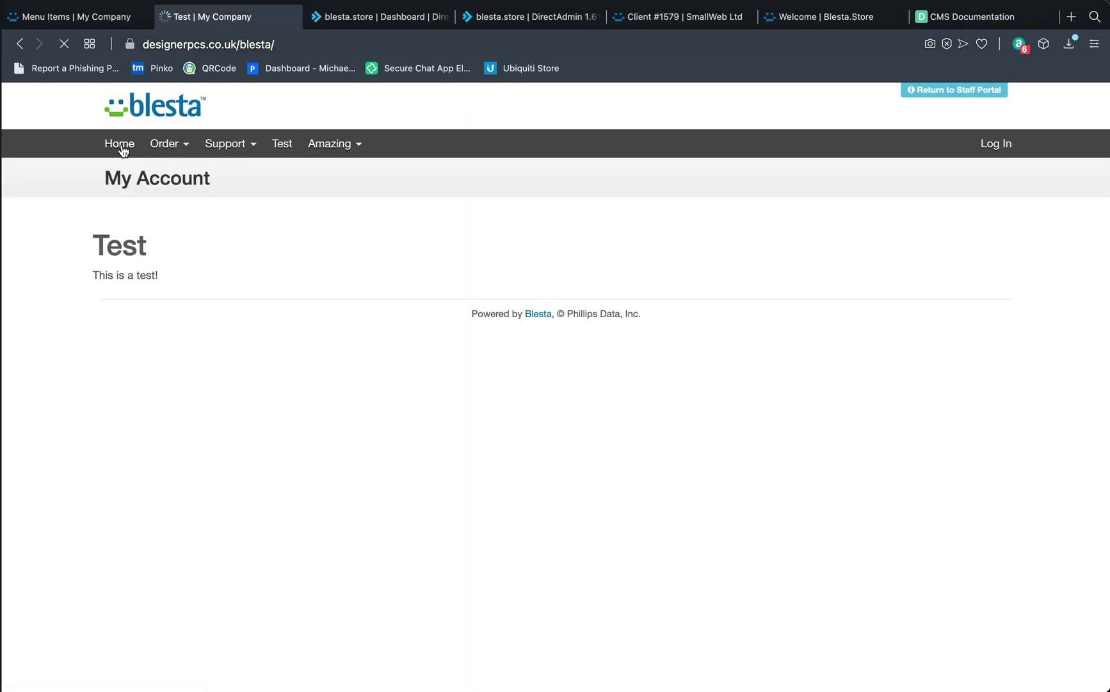
click(122, 21)
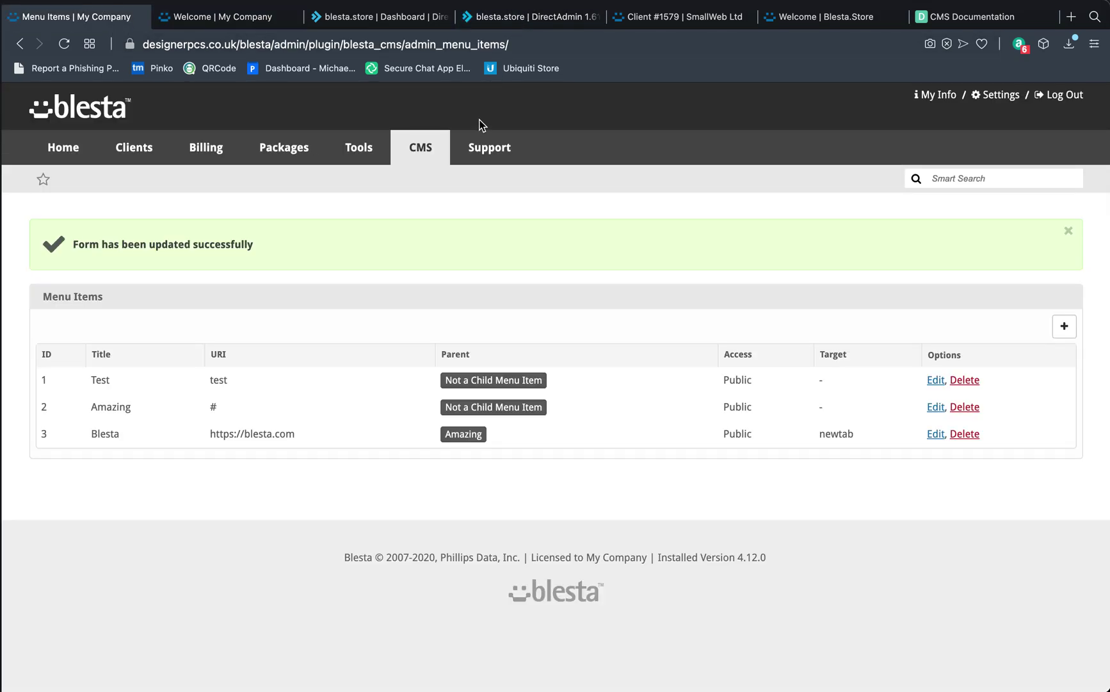
Open structure.pdt from the bootstrap folder in DirectAdmin's editor
click(496, 20)
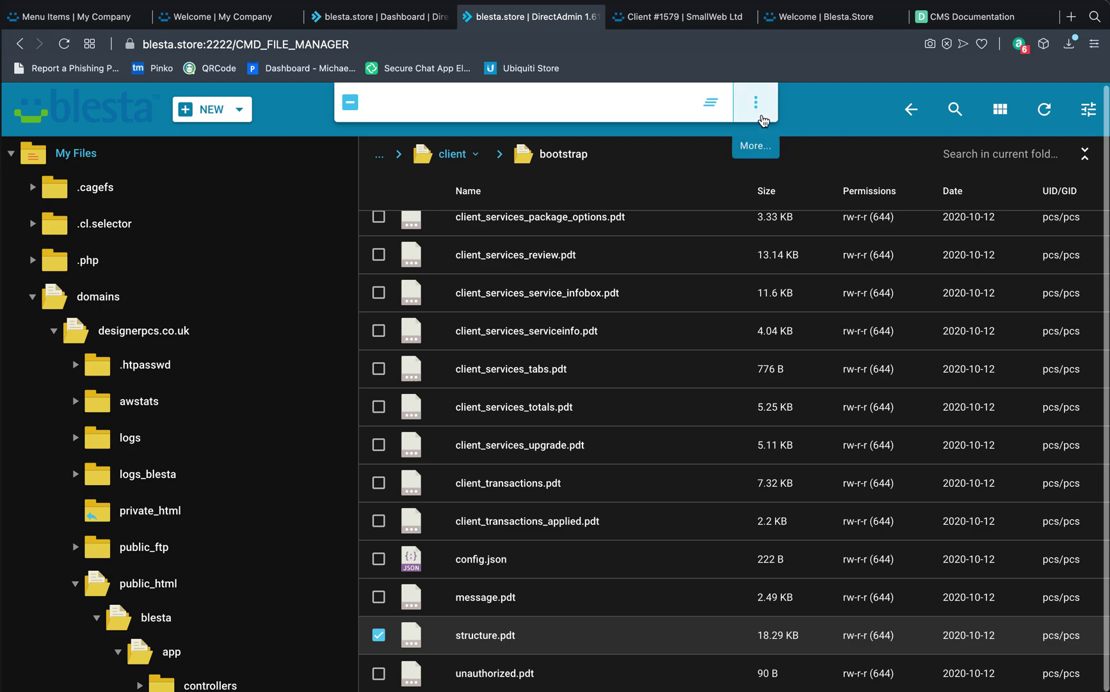
click(756, 104)
click(749, 135)
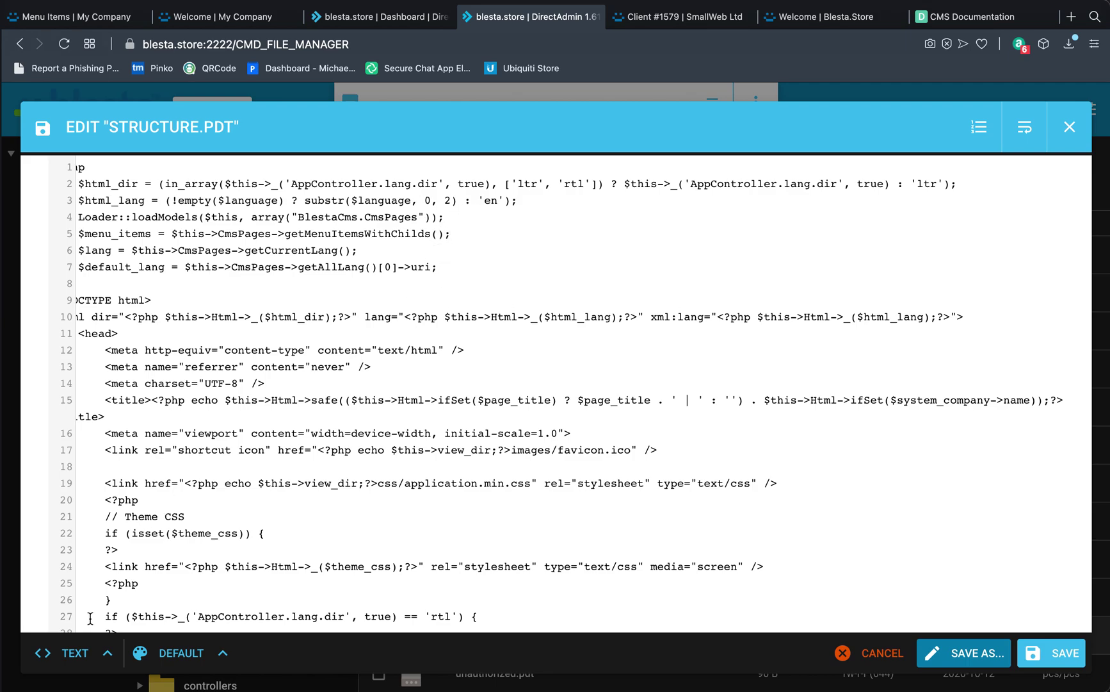
Switch syntax highlighting to PHP and delete the BlestaCMS setup lines 4–7
click(82, 653)
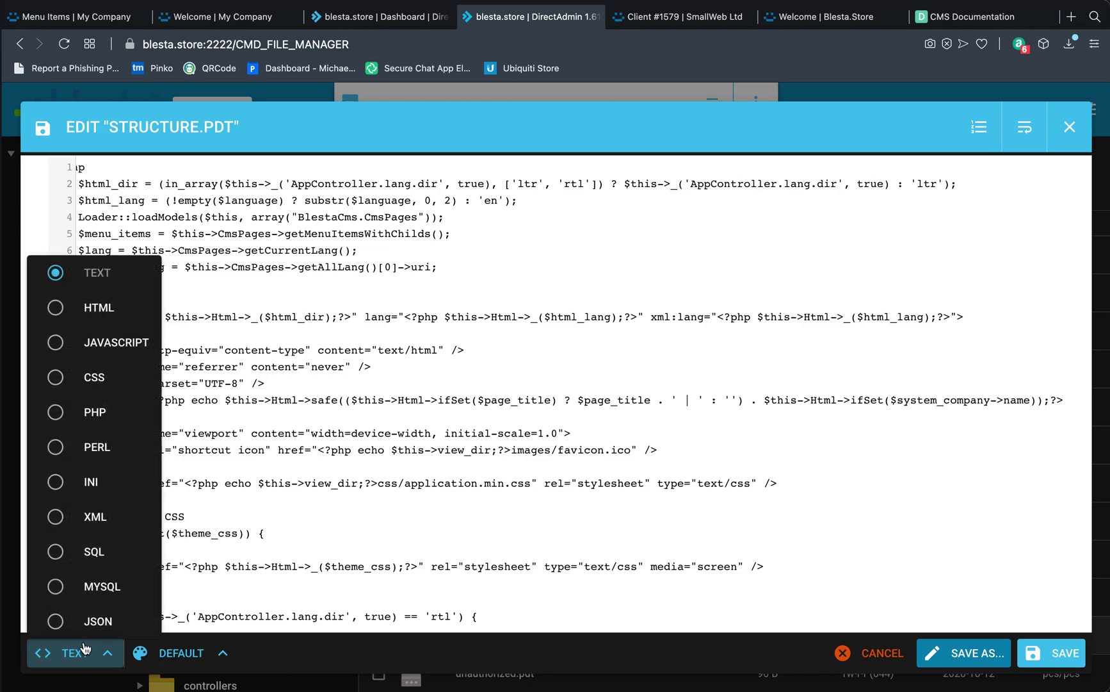
click(69, 413)
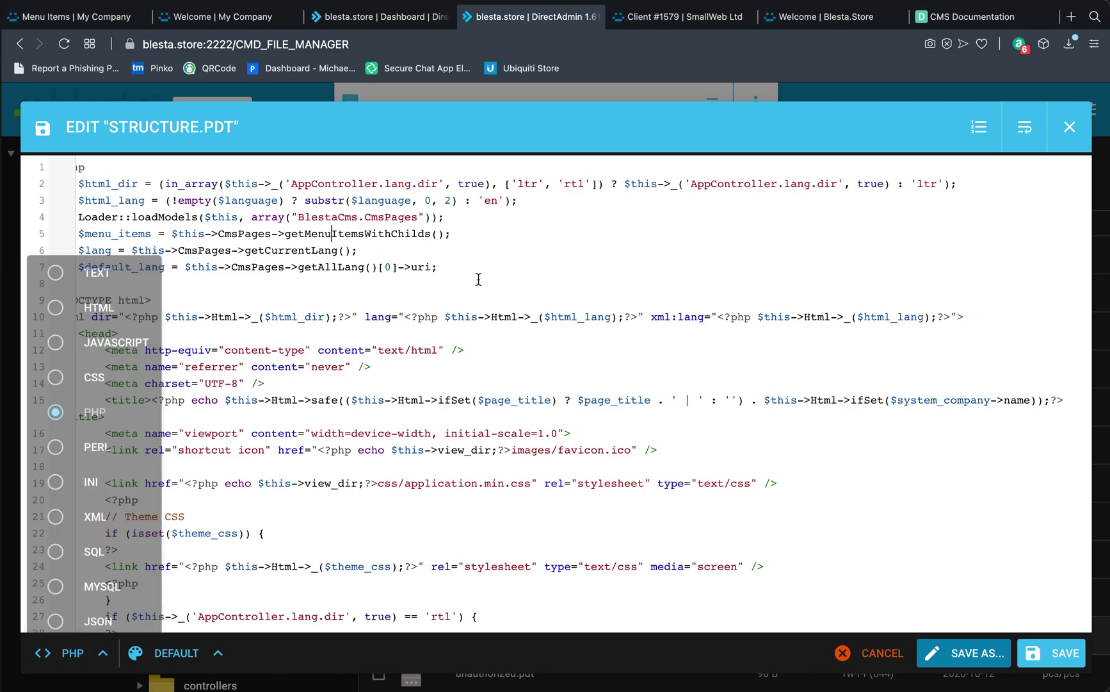
drag(478, 265, 519, 201)
key(BackSpace)
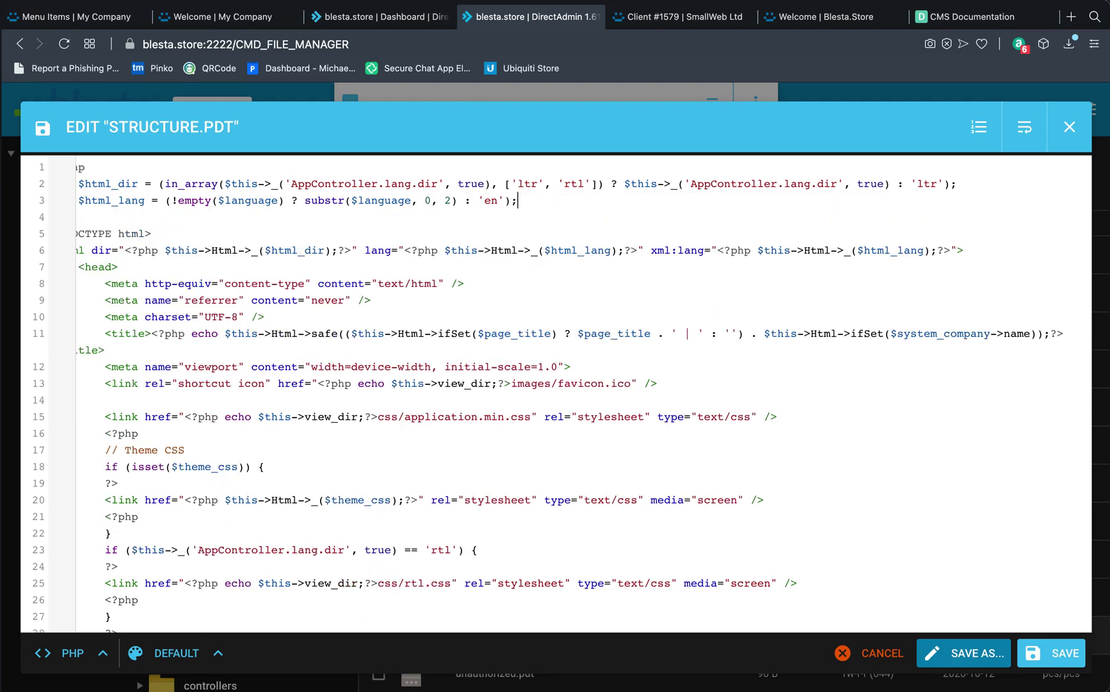
Delete the opening of the $menu_items foreach loop around line 171
scroll(464, 283, down, 20)
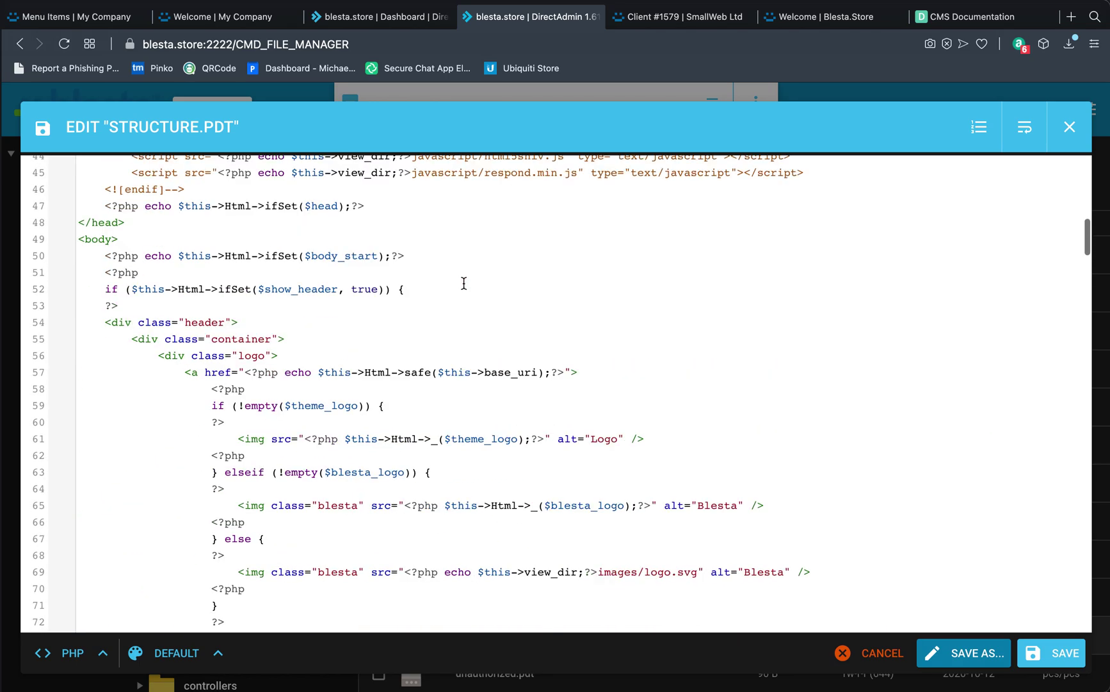
scroll(464, 283, down, 5)
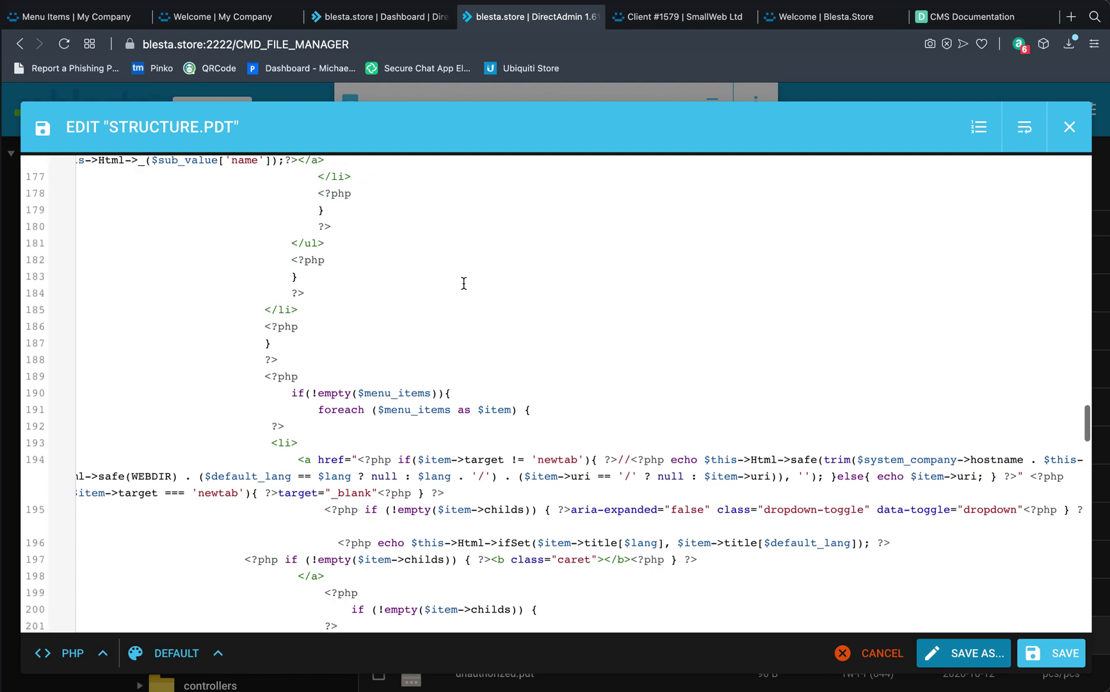
scroll(430, 318, up, 5)
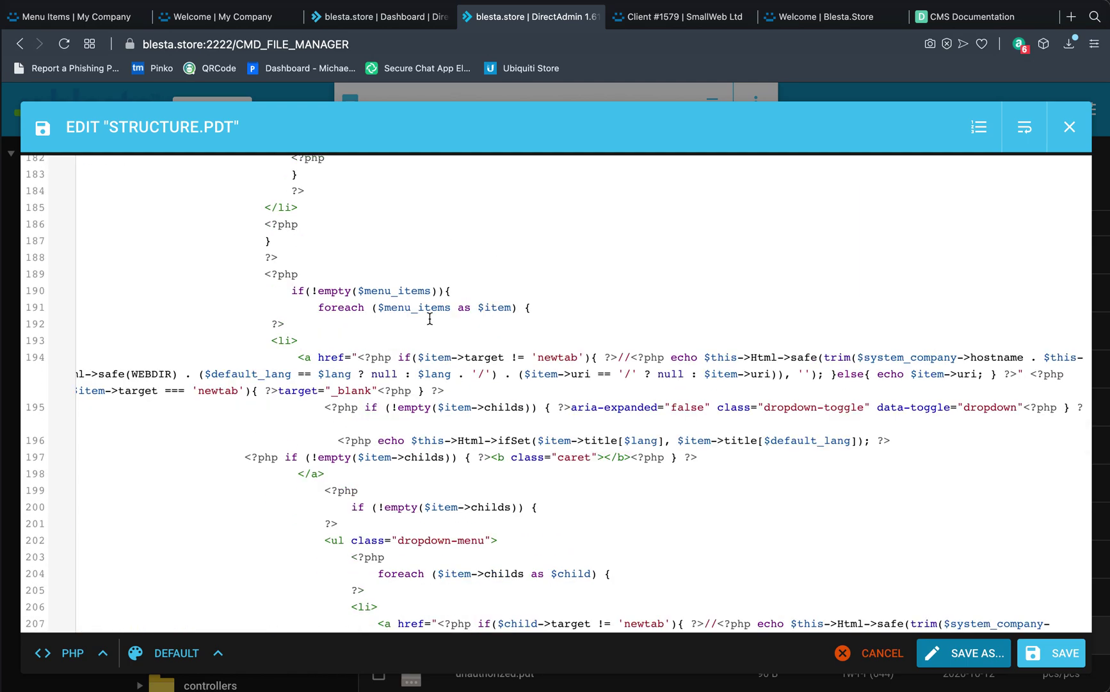
scroll(387, 294, up, 3)
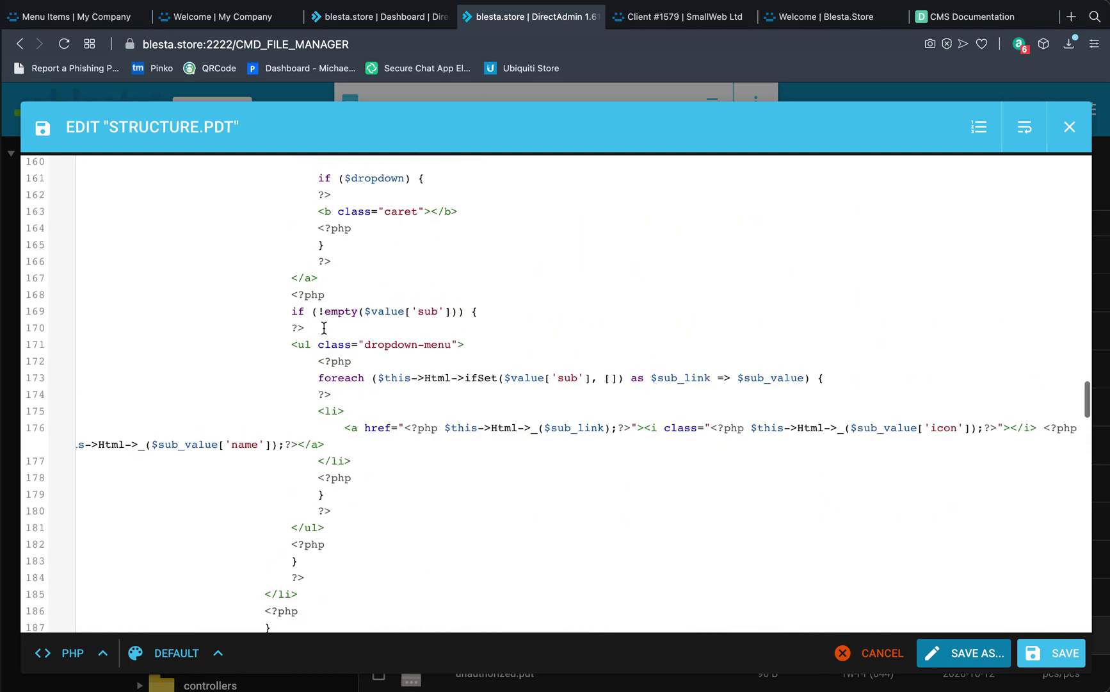
click(296, 345)
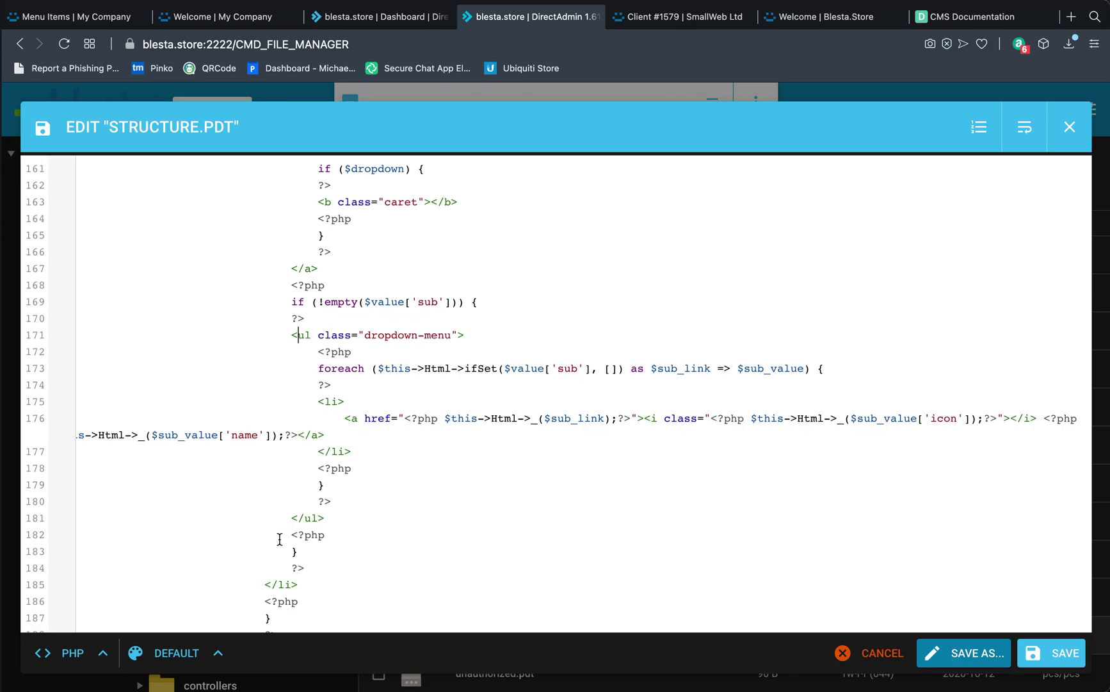
scroll(274, 557, down, 4)
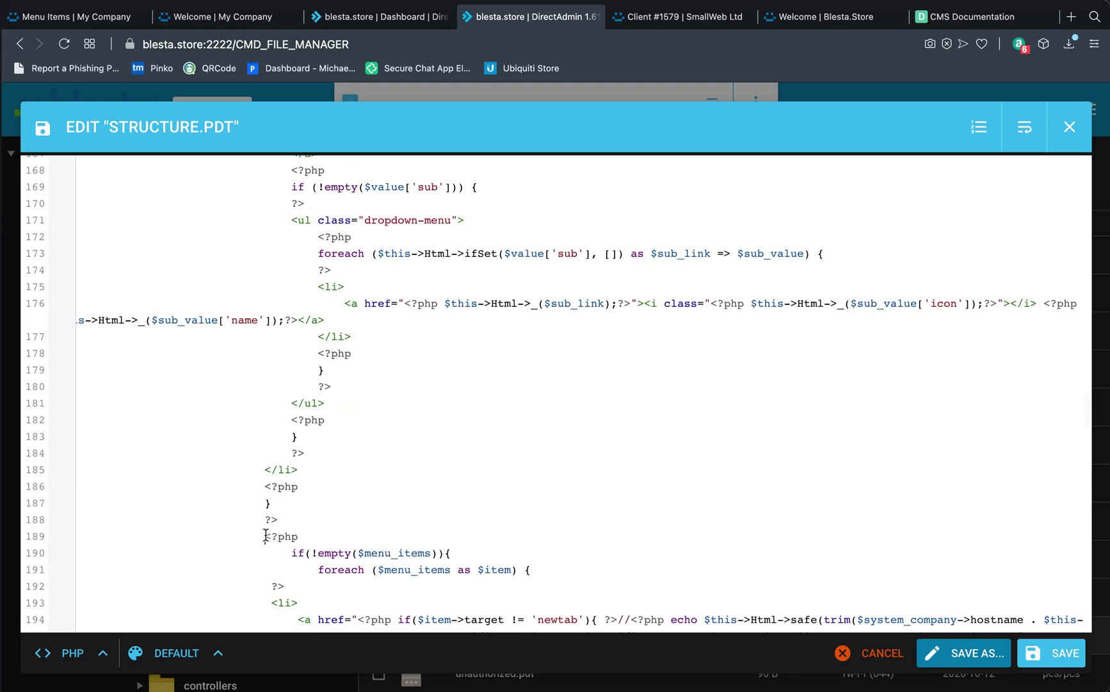
scroll(267, 538, down, 8)
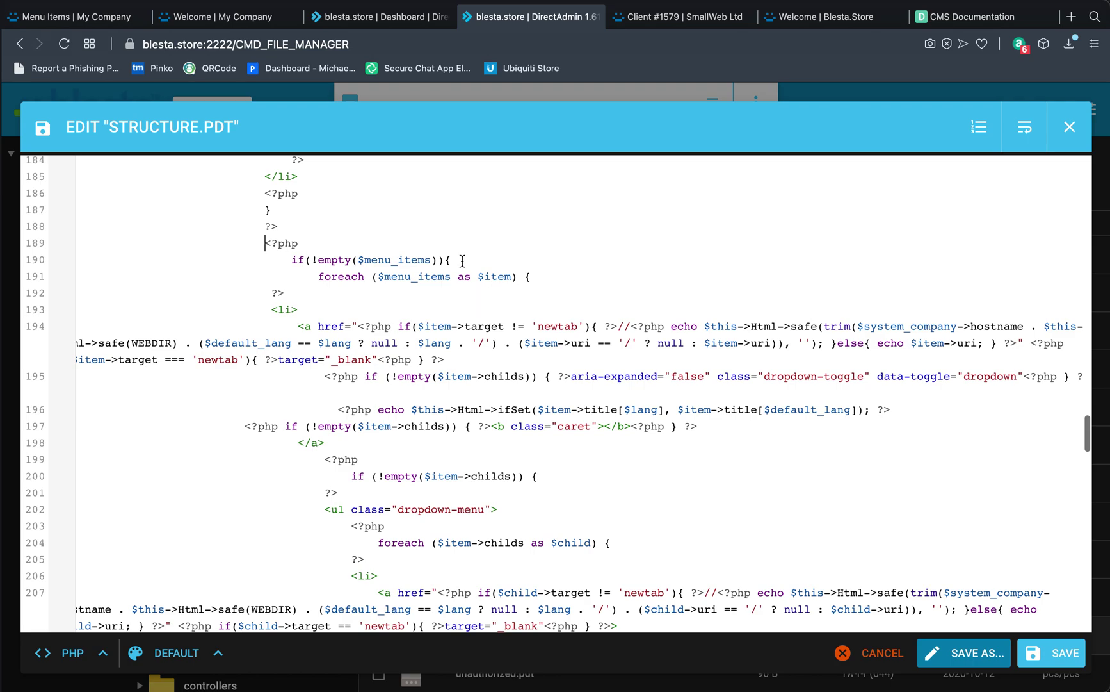
click(462, 261)
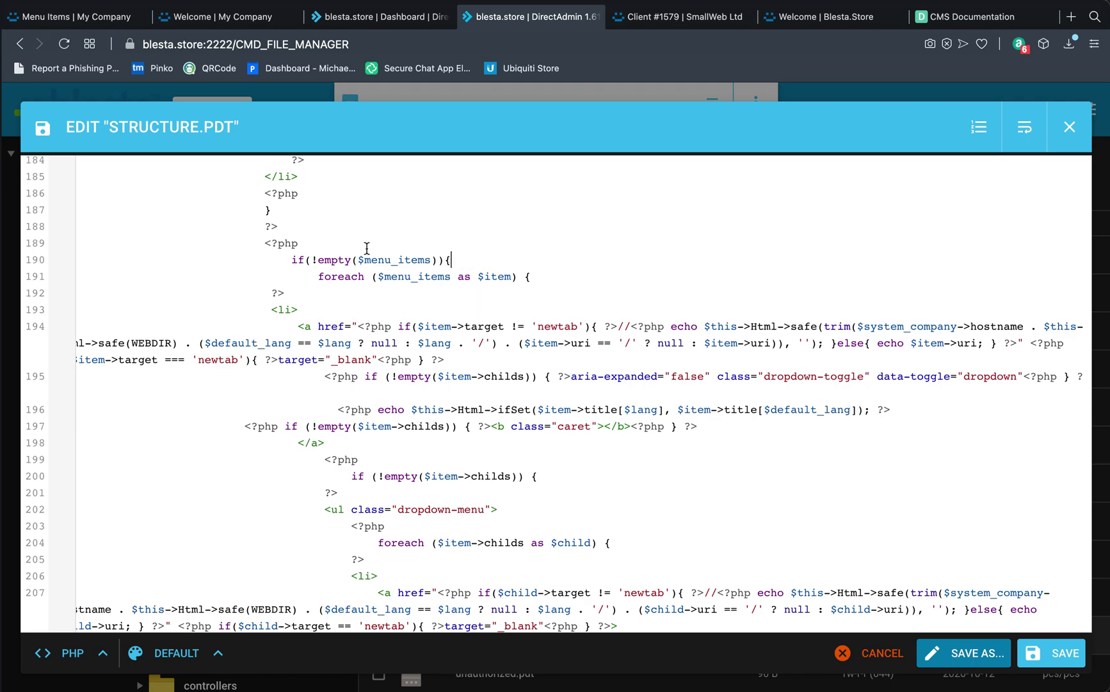
shift+click(297, 295)
key(BackSpace)
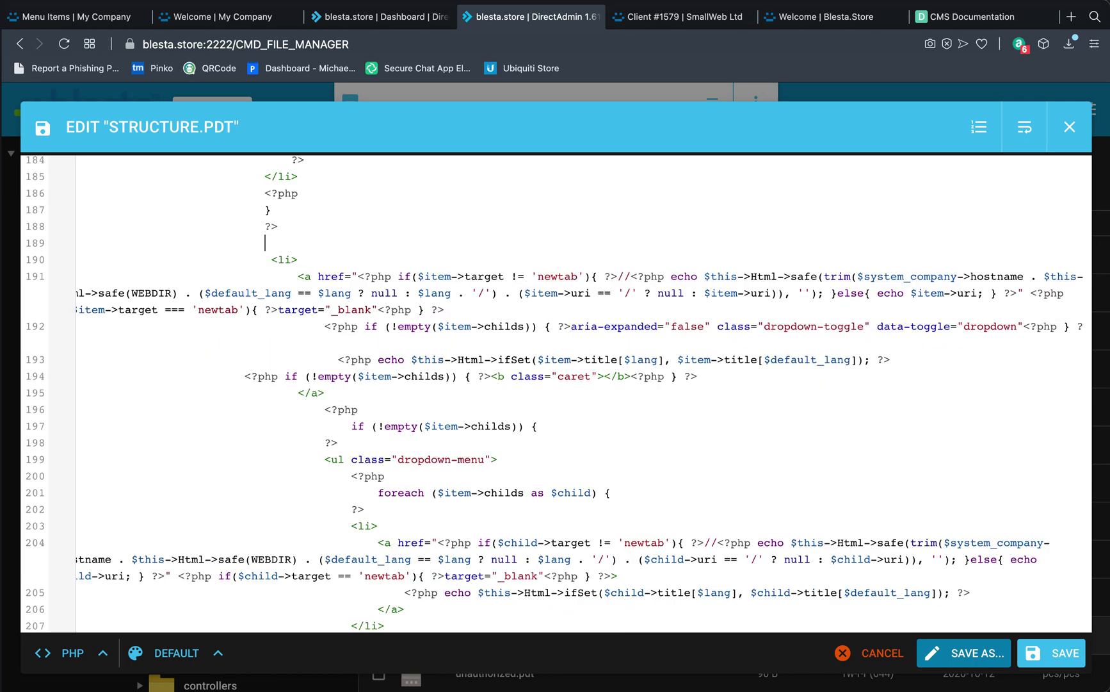
Delete the menu item markup through line 213 and the leftover closing code on lines 190–195
scroll(325, 409, down, 5)
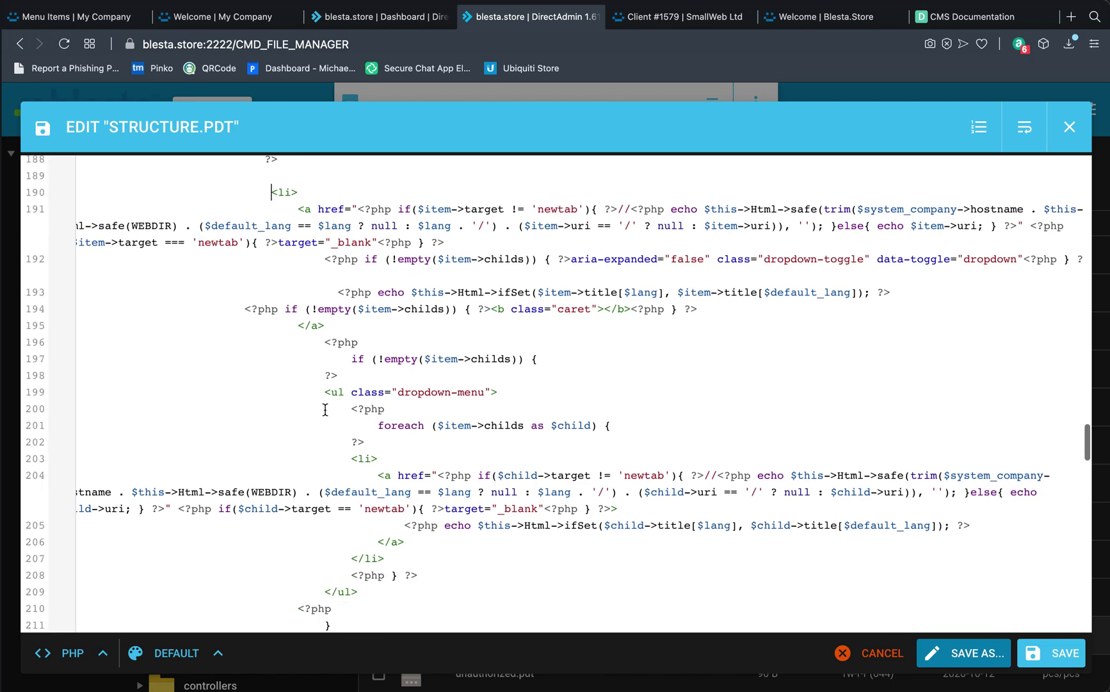
shift+click(334, 514)
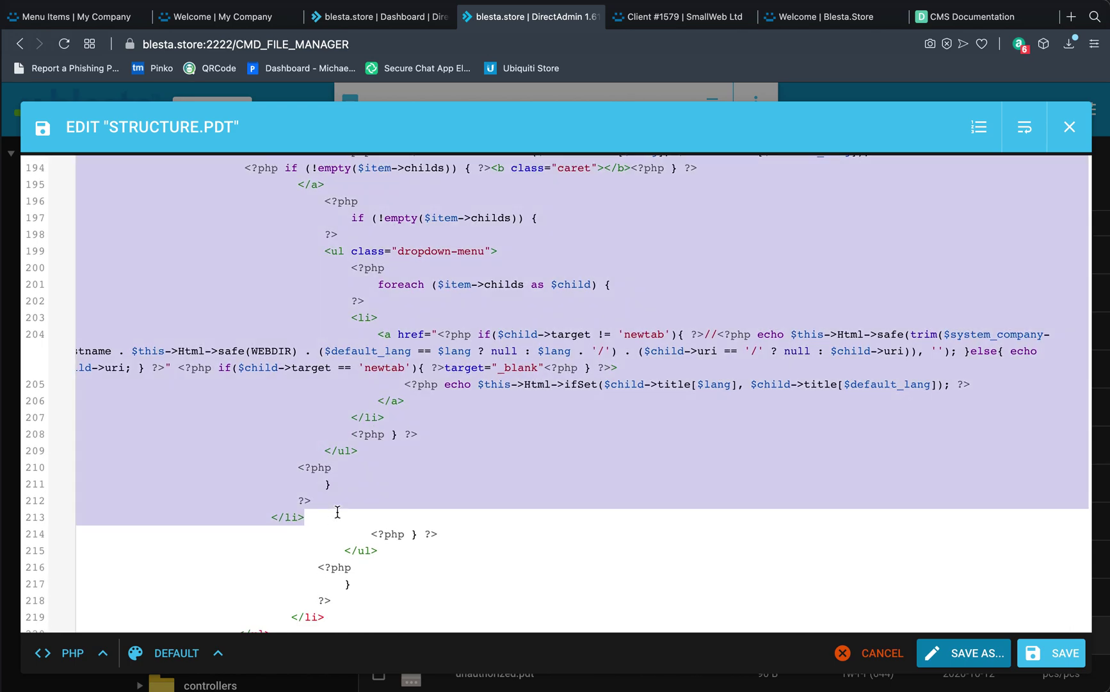
key(BackSpace)
scroll(445, 414, up, 2)
scroll(445, 415, up, 5)
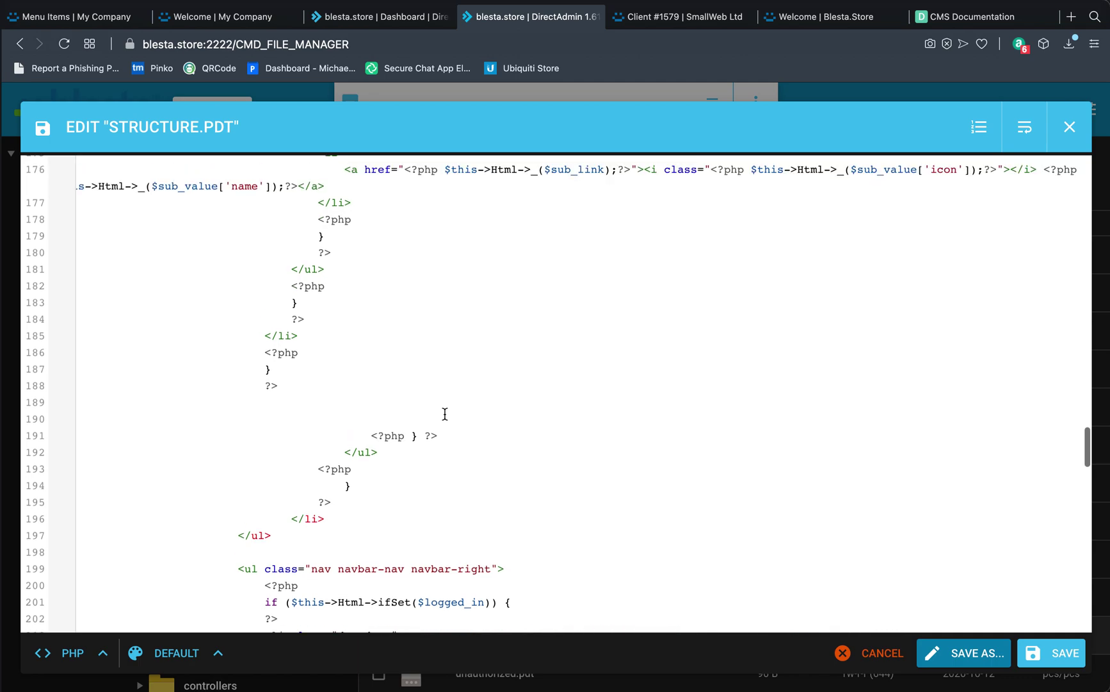
scroll(445, 414, down, 2)
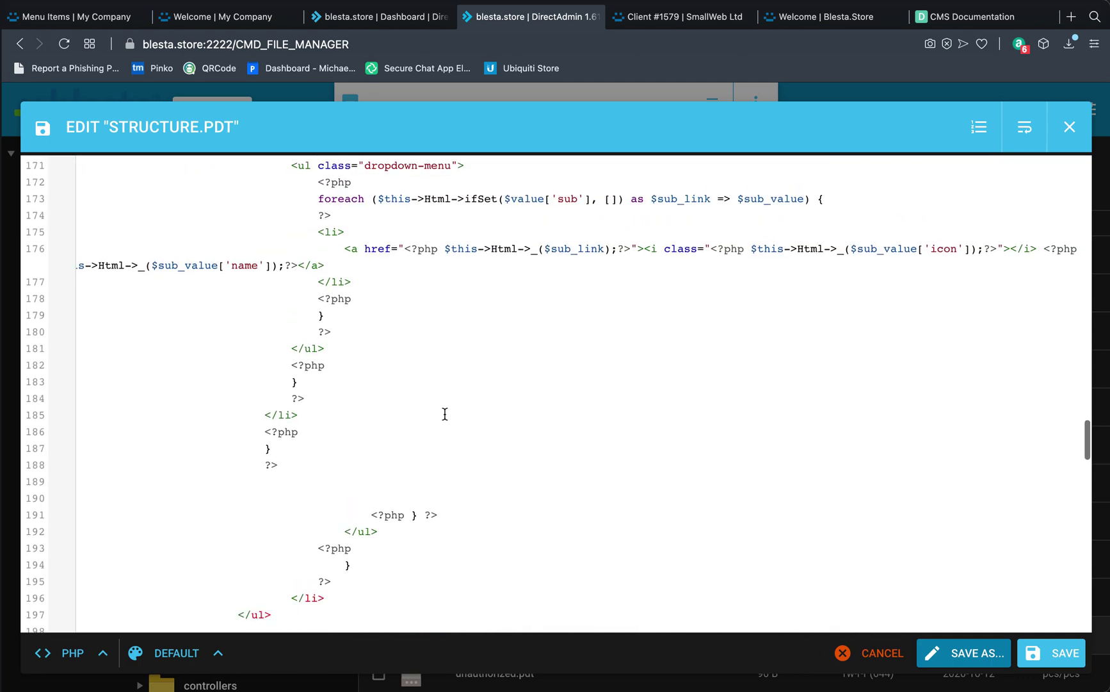
shift+click(372, 549)
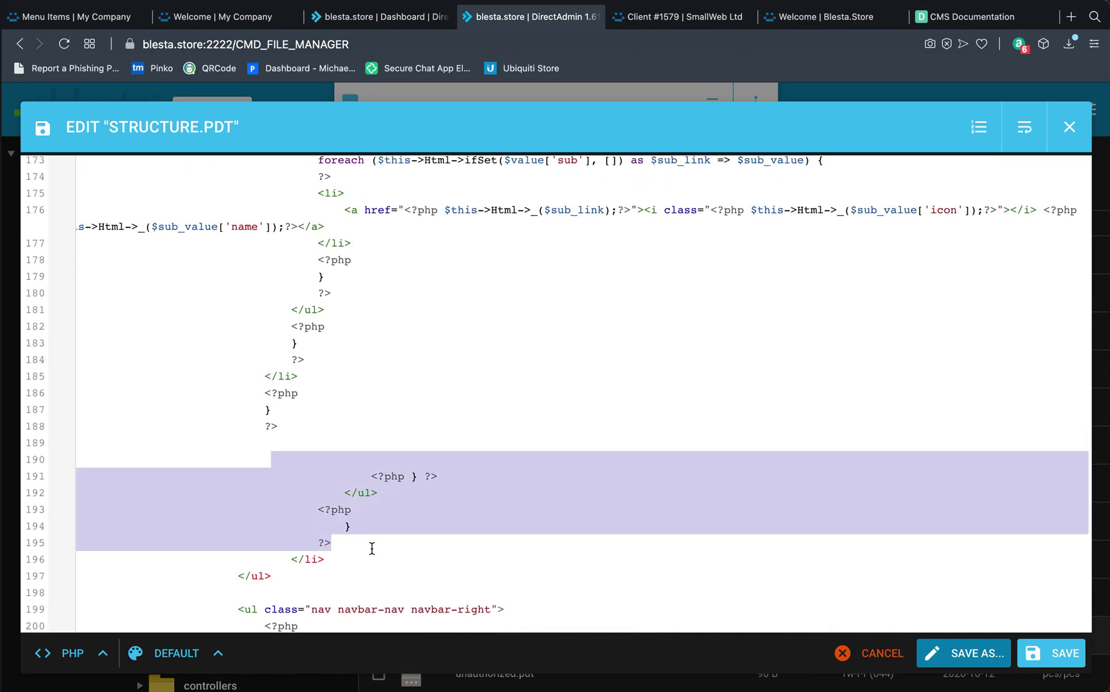
key(BackSpace)
Remove the blank lines and stray closing </li> tag near line 191
scroll(285, 461, up, 2)
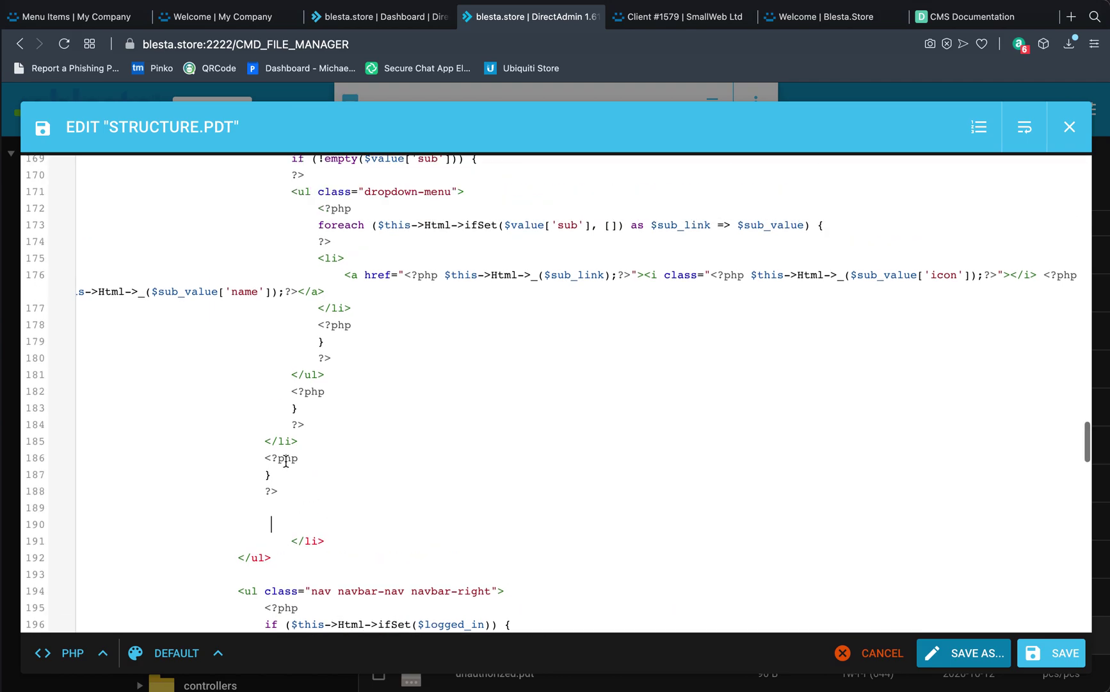
scroll(286, 462, down, 4)
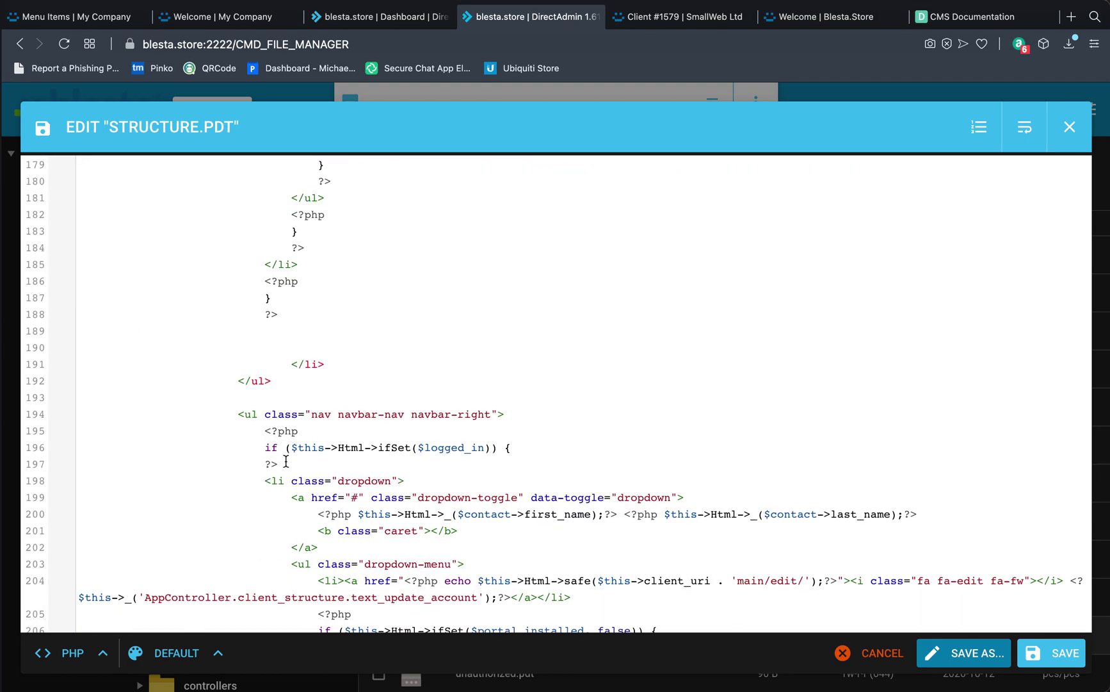
scroll(286, 461, down, 1)
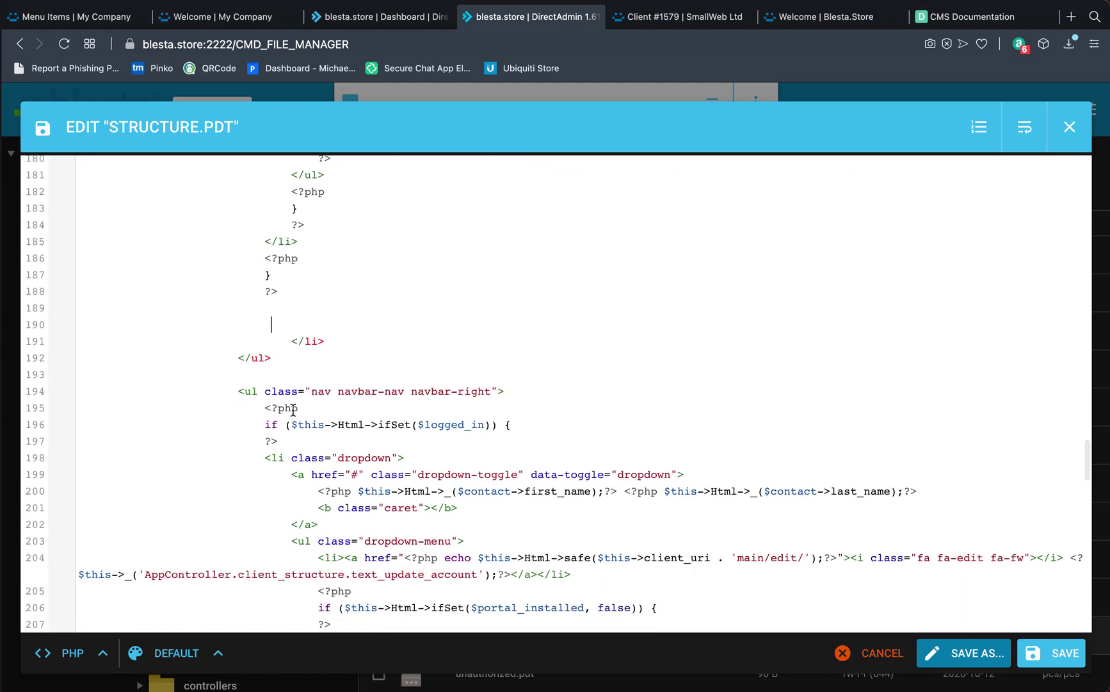
scroll(308, 400, up, 3)
click(329, 482)
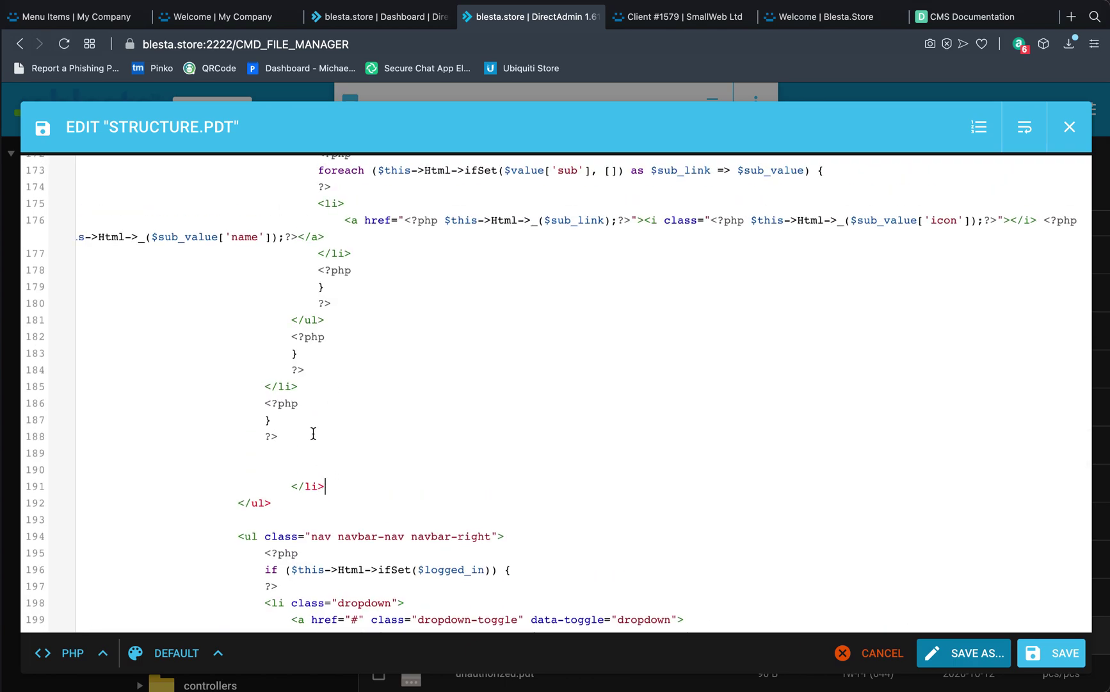
scroll(319, 391, up, 5)
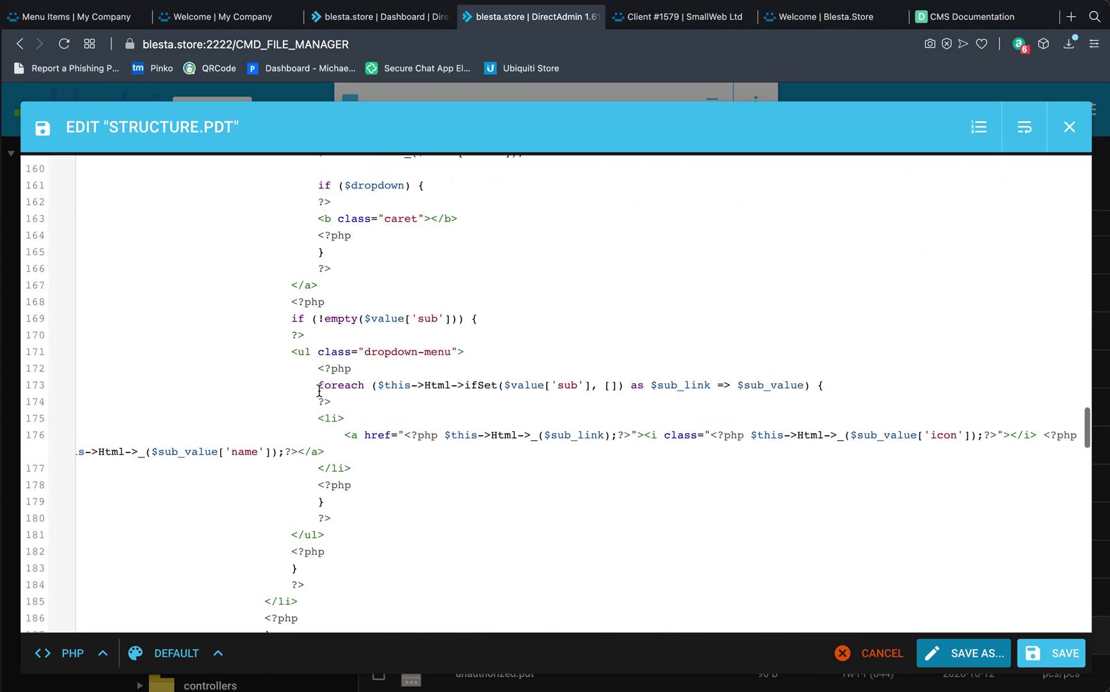
scroll(320, 391, down, 2)
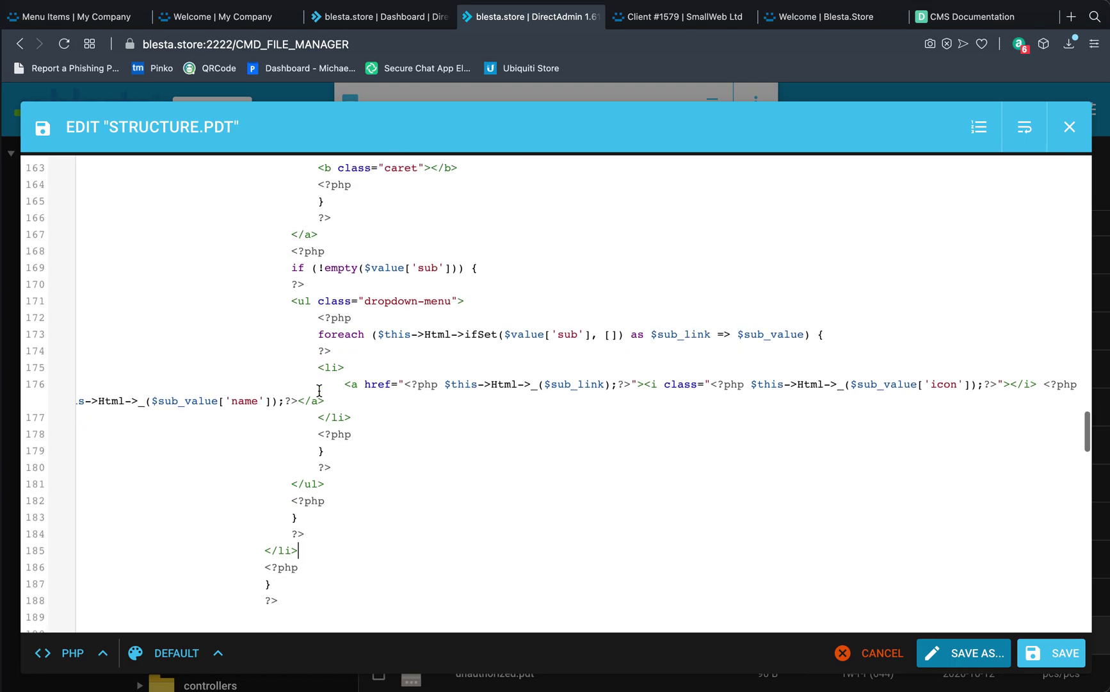
scroll(319, 390, up, 9)
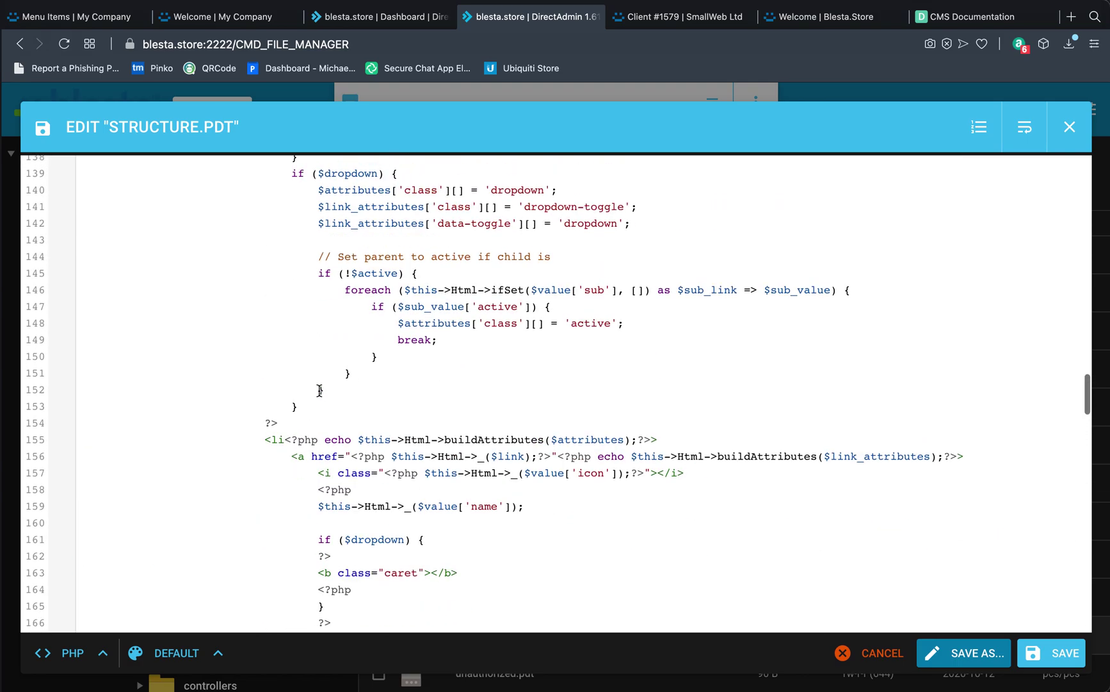
scroll(319, 391, down, 13)
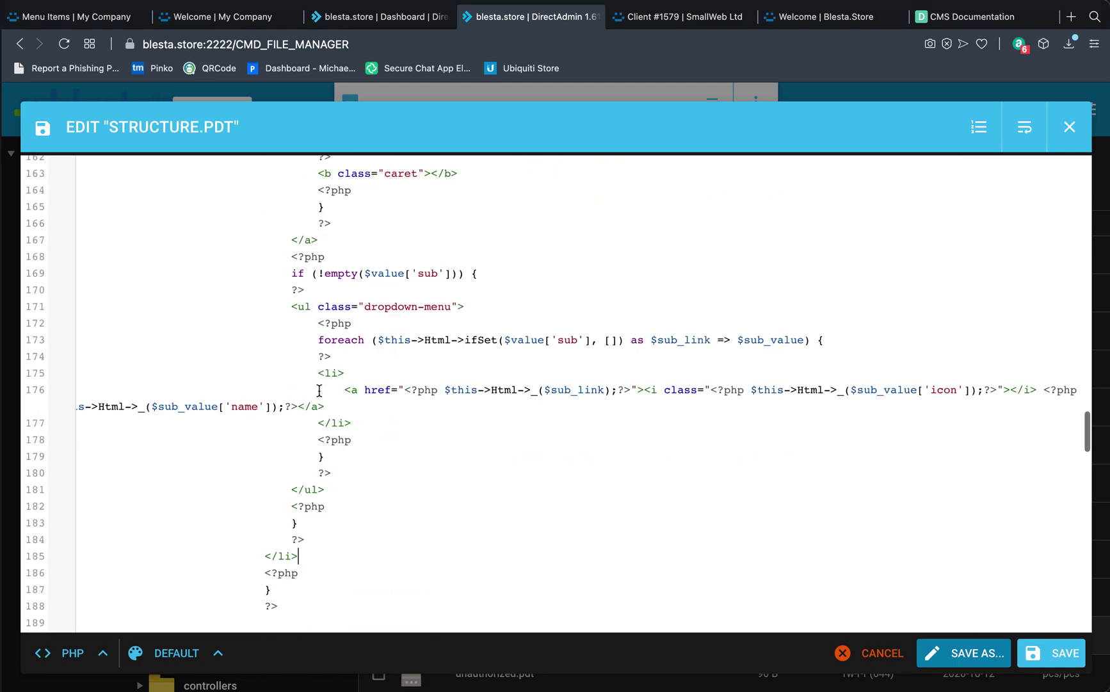
scroll(320, 391, down, 1)
drag(346, 454, 340, 420)
key(BackSpace)
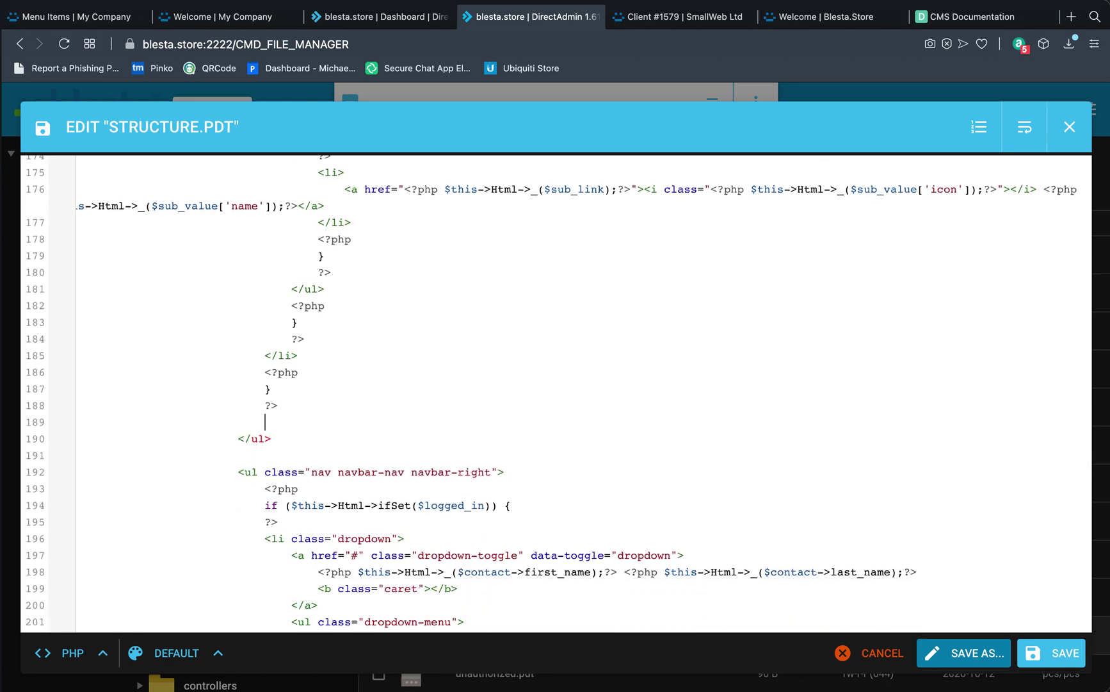
Save the edited structure.pdt
scroll(413, 463, down, 3)
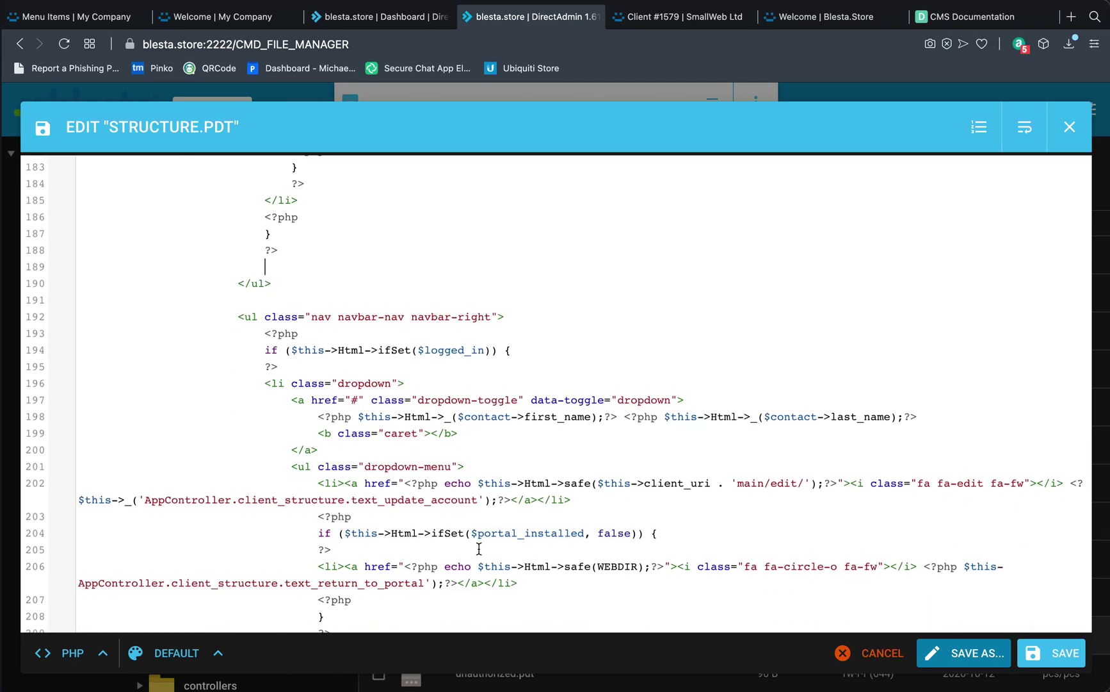
scroll(479, 549, down, 5)
scroll(478, 548, down, 1)
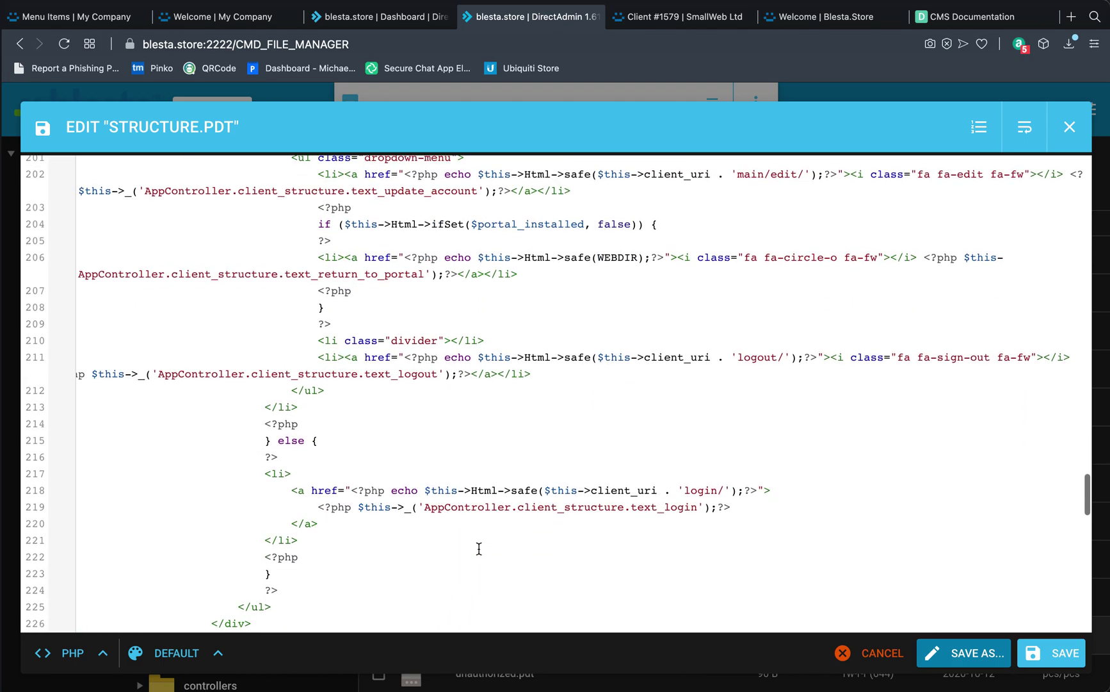
click(1041, 652)
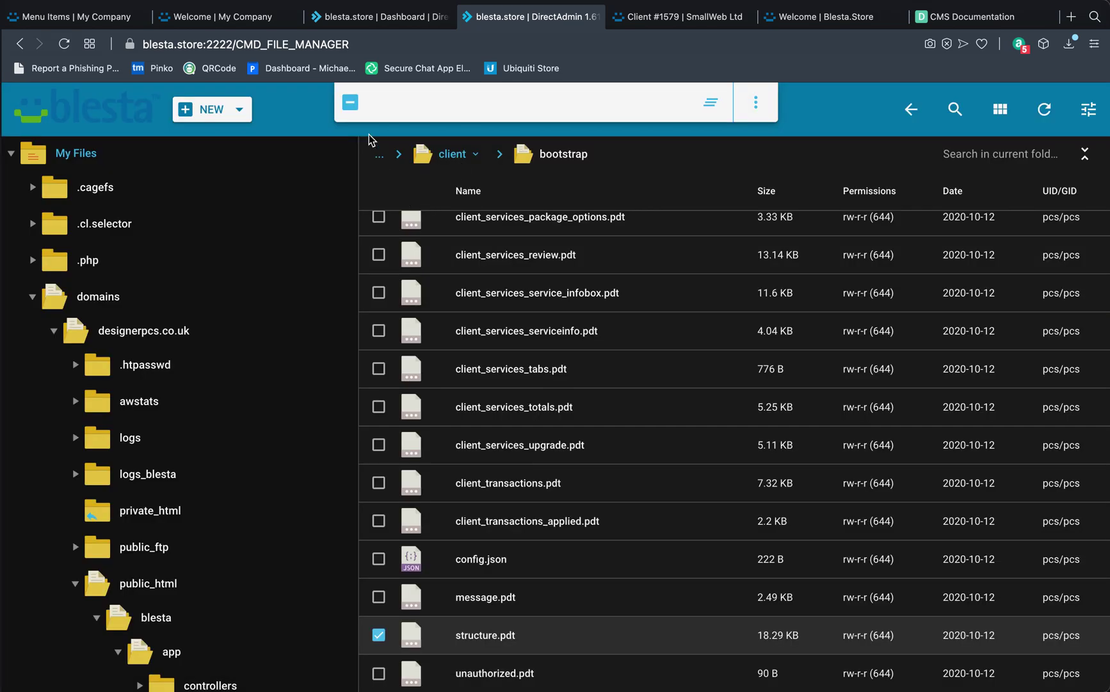
Uninstall the BlestaCMS plugin from Settings > Plugins, confirming with Yes, and return to the client site
click(101, 19)
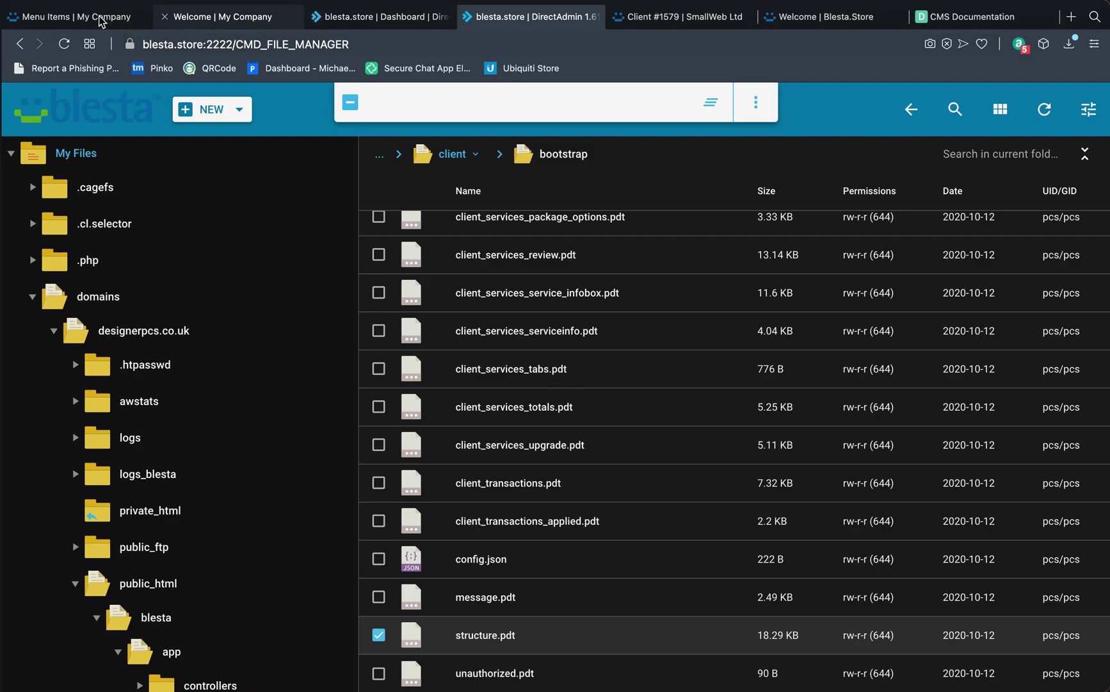
click(1011, 103)
click(1012, 102)
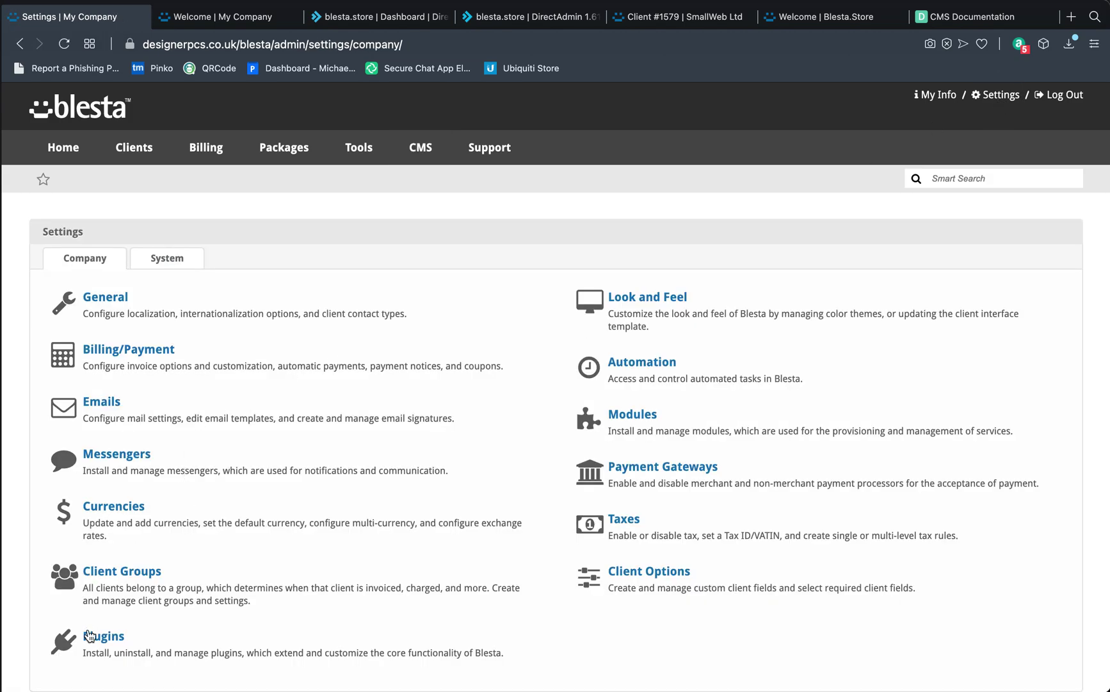
click(103, 637)
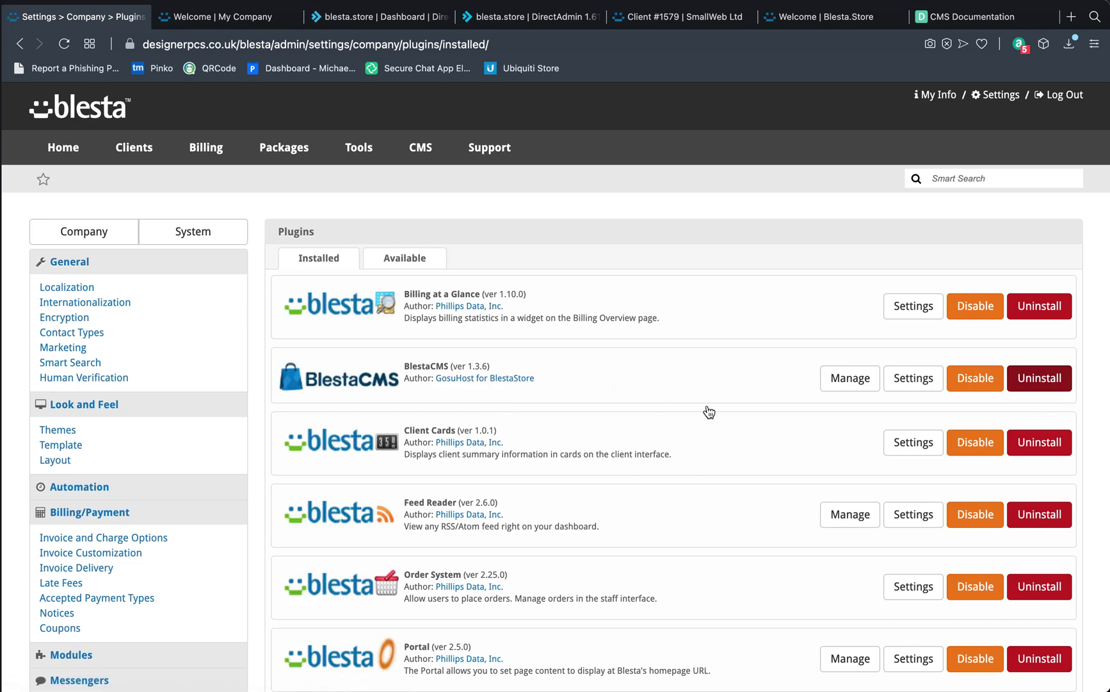
click(1042, 385)
click(651, 430)
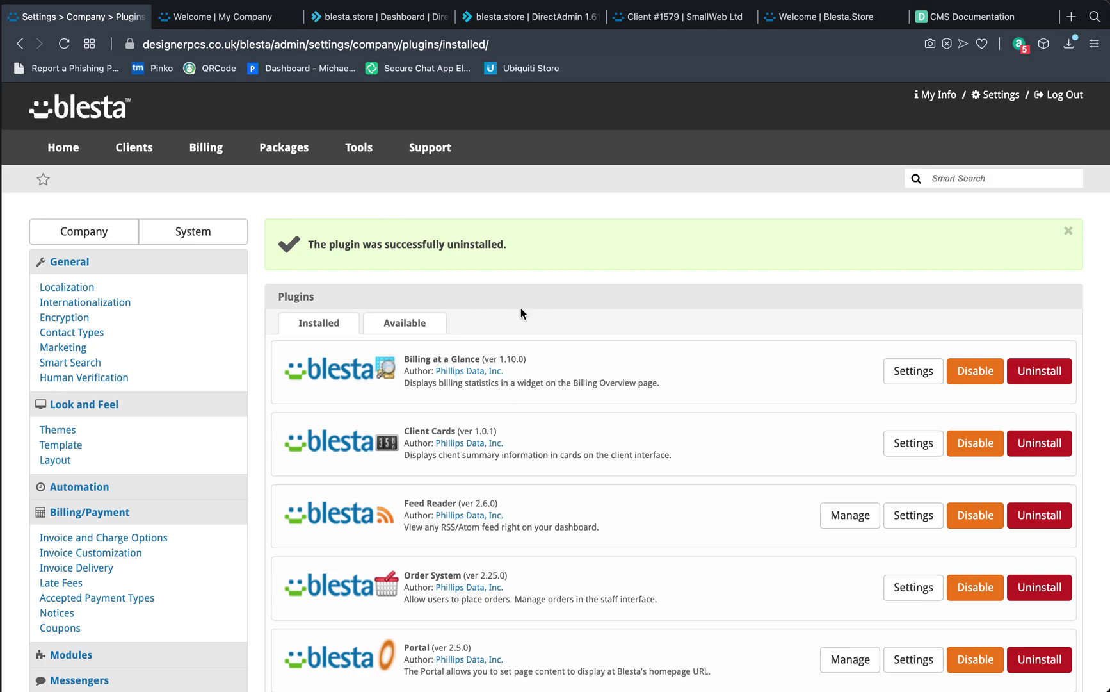
click(257, 17)
click(264, 43)
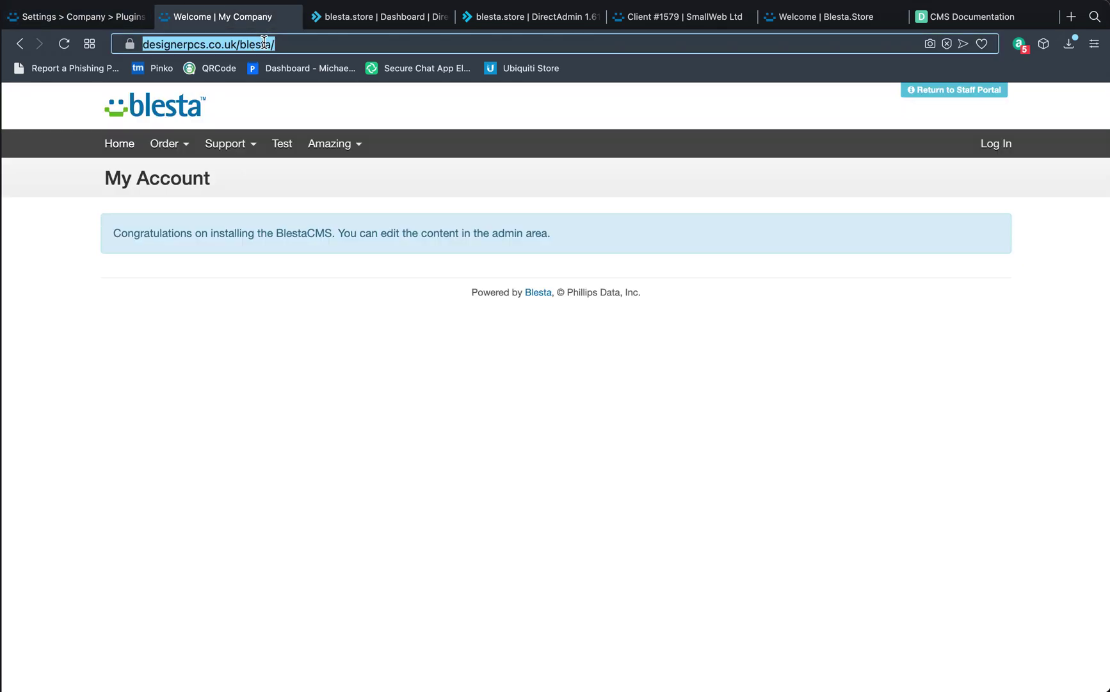
Reload the client site to show the default Client Portal without the Test and Amazing items
key(Return)
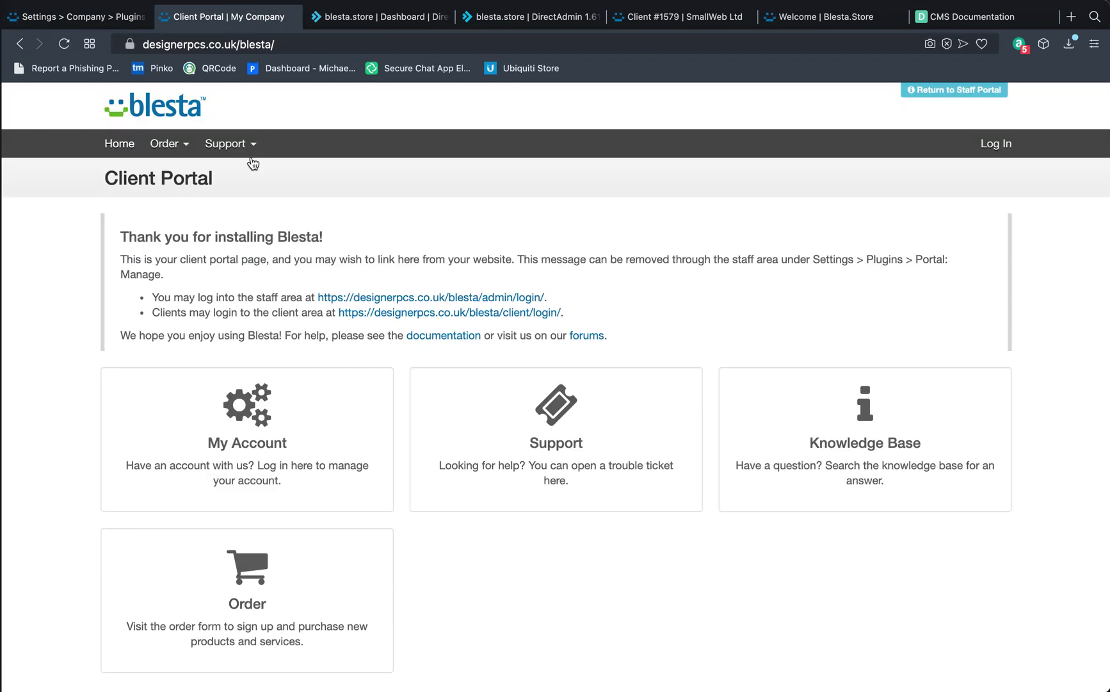